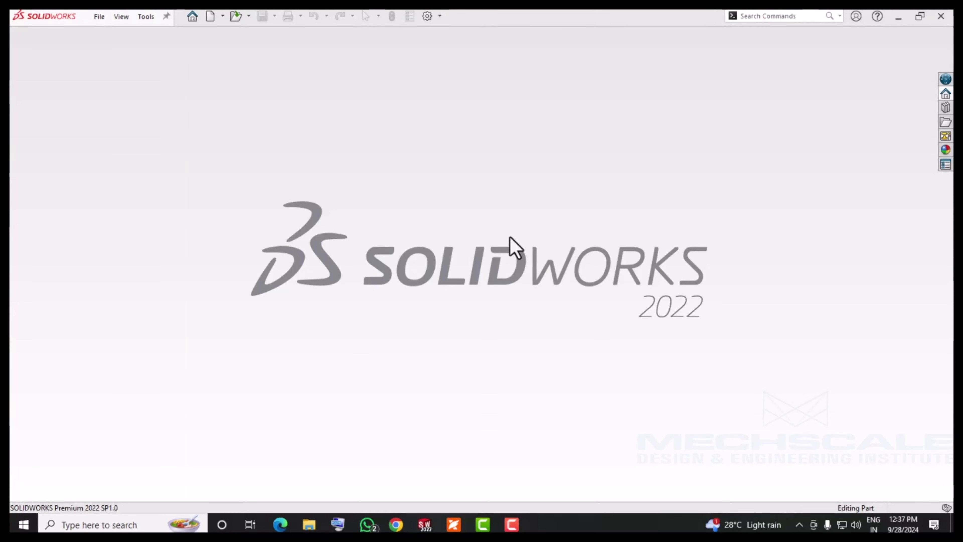
Create a new Part document from the novice template view, then bring up the reference PDF
click(209, 17)
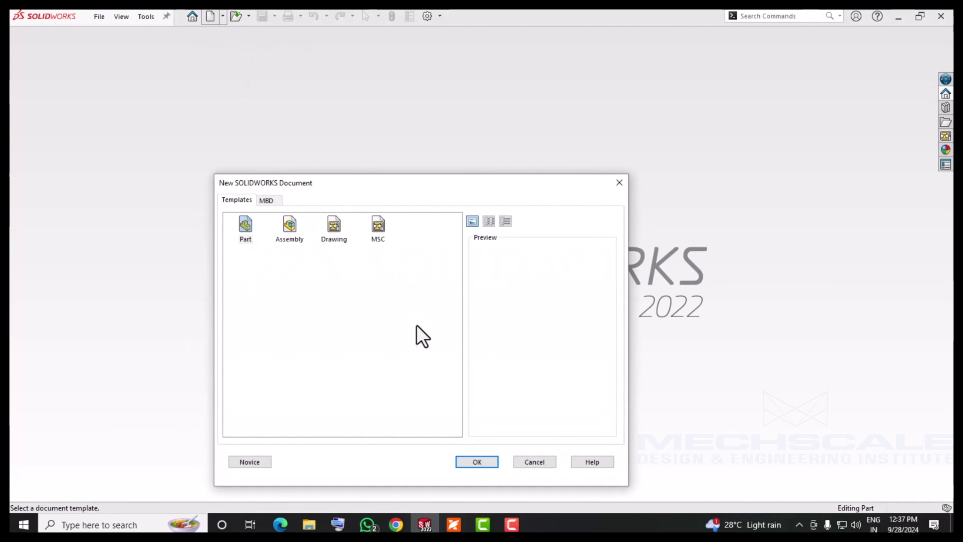
click(253, 457)
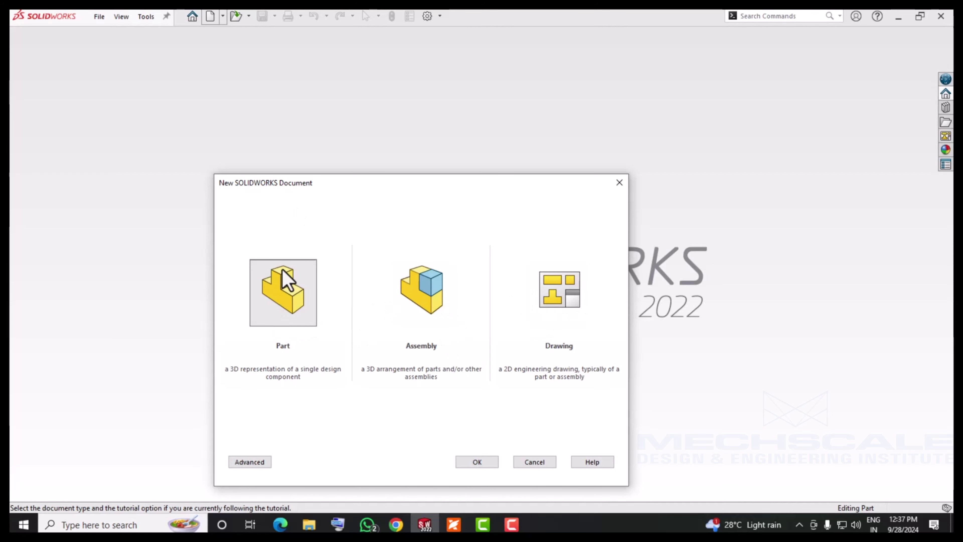
click(460, 459)
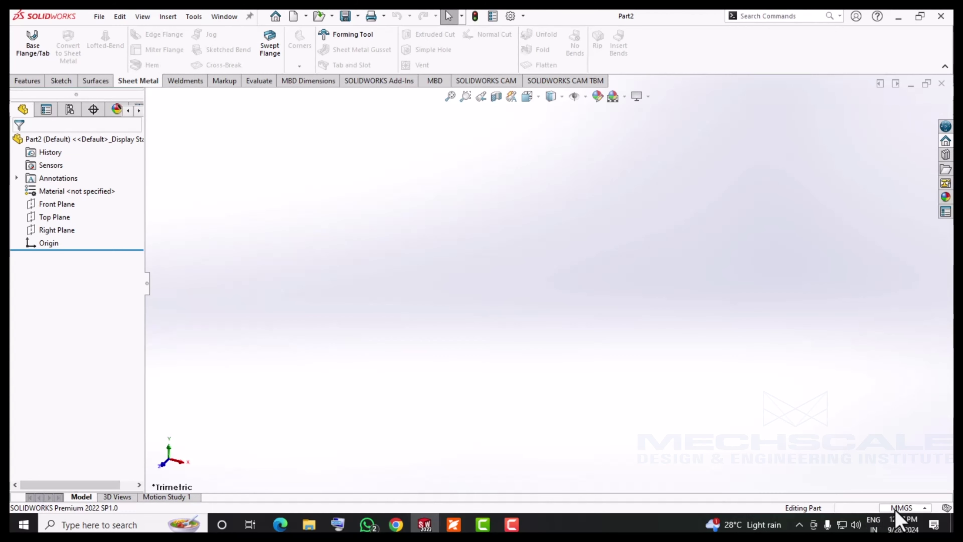
click(453, 525)
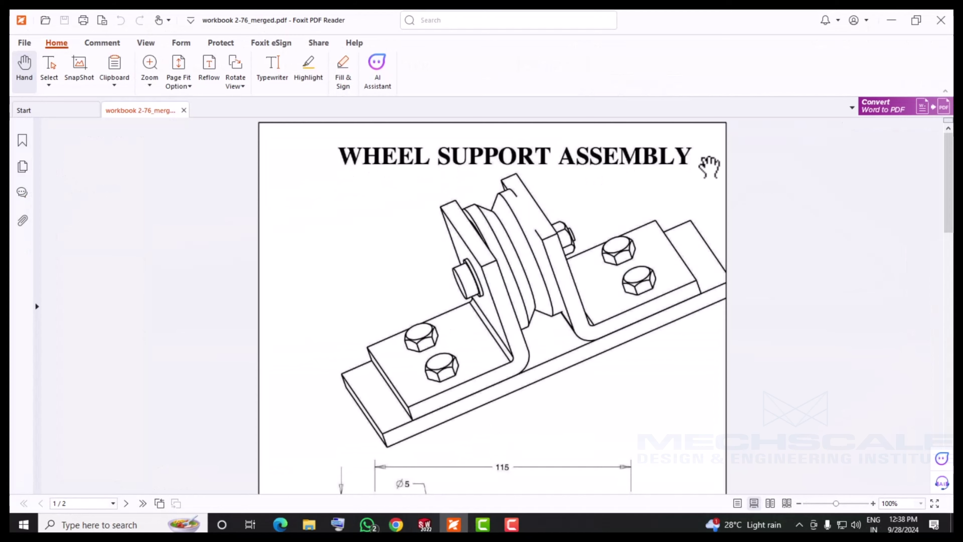
Scroll the workbook PDF to review the 115 × 40 × 5 BASE plate drawing
scroll(580, 219, down, 4)
scroll(583, 222, down, 2)
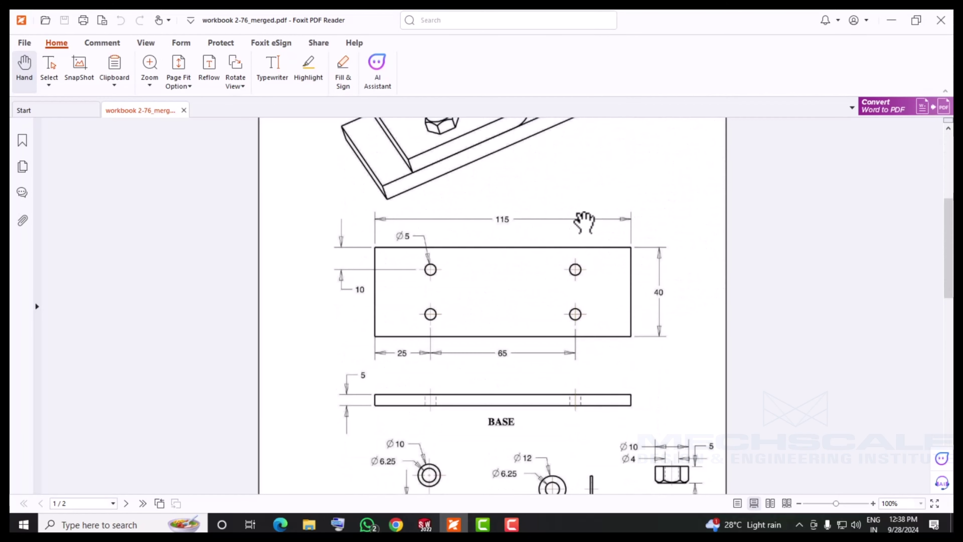
scroll(584, 222, down, 4)
scroll(626, 308, down, 2)
scroll(626, 308, up, 2)
scroll(627, 308, up, 1)
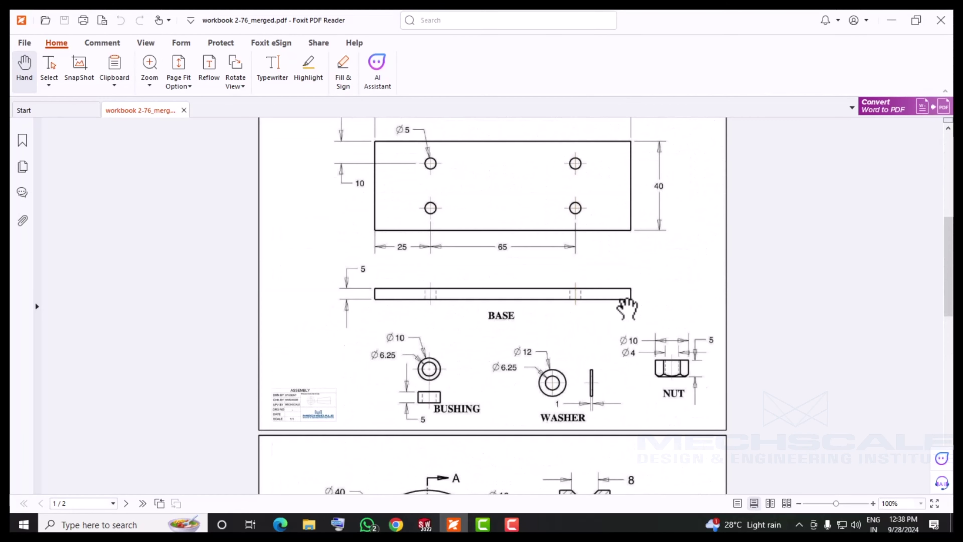
scroll(627, 308, up, 1)
scroll(587, 338, down, 5)
scroll(639, 407, down, 10)
scroll(633, 408, up, 9)
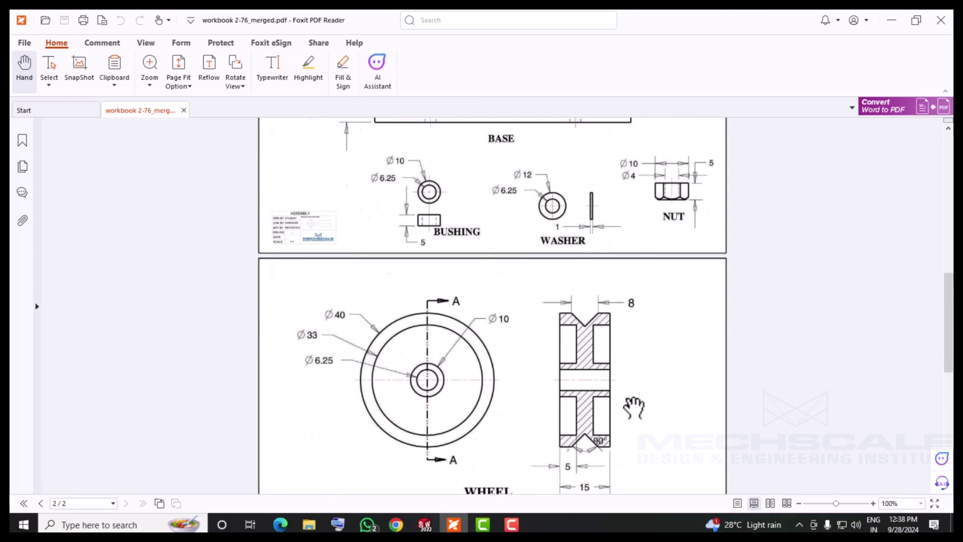
scroll(633, 408, up, 5)
scroll(629, 399, up, 2)
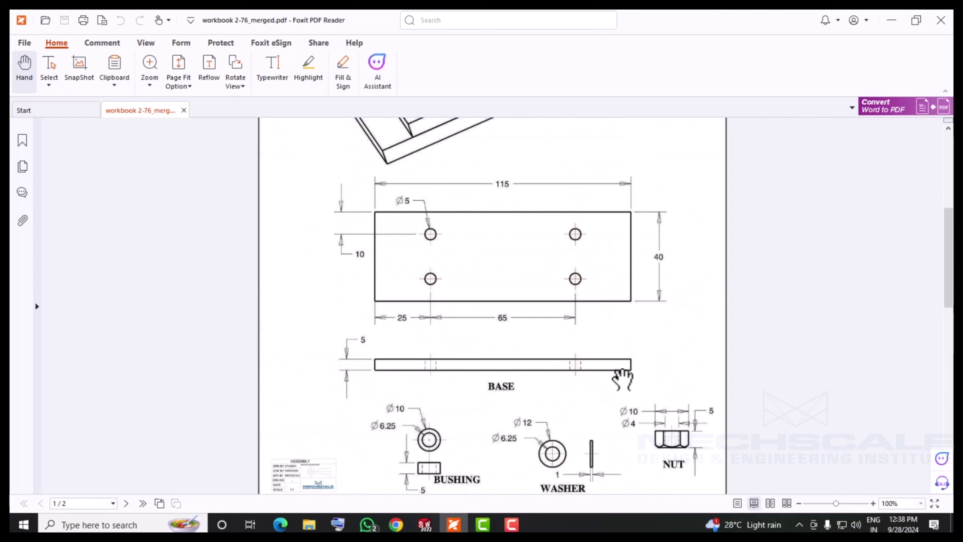
scroll(462, 374, up, 1)
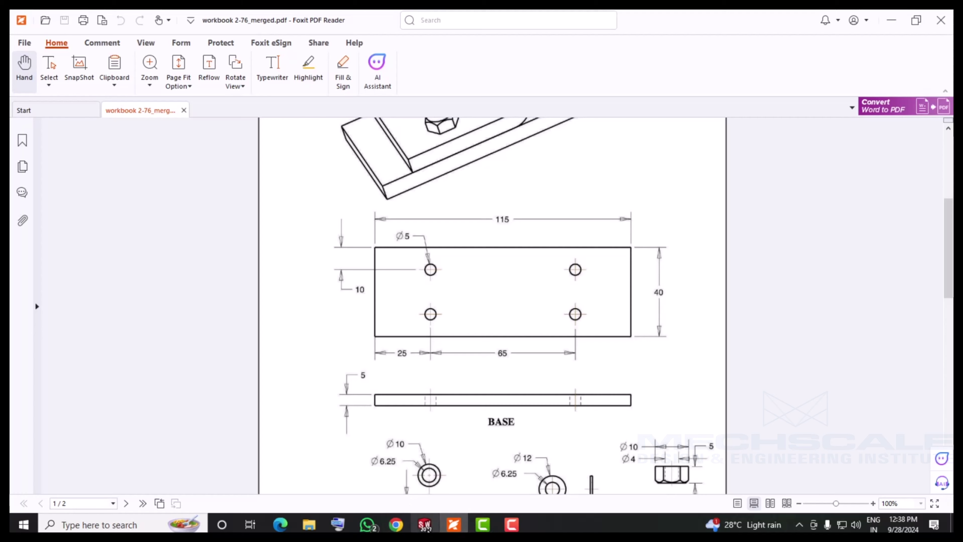
click(424, 524)
Sketch a center rectangle at the origin on the Top Plane
right_click(45, 216)
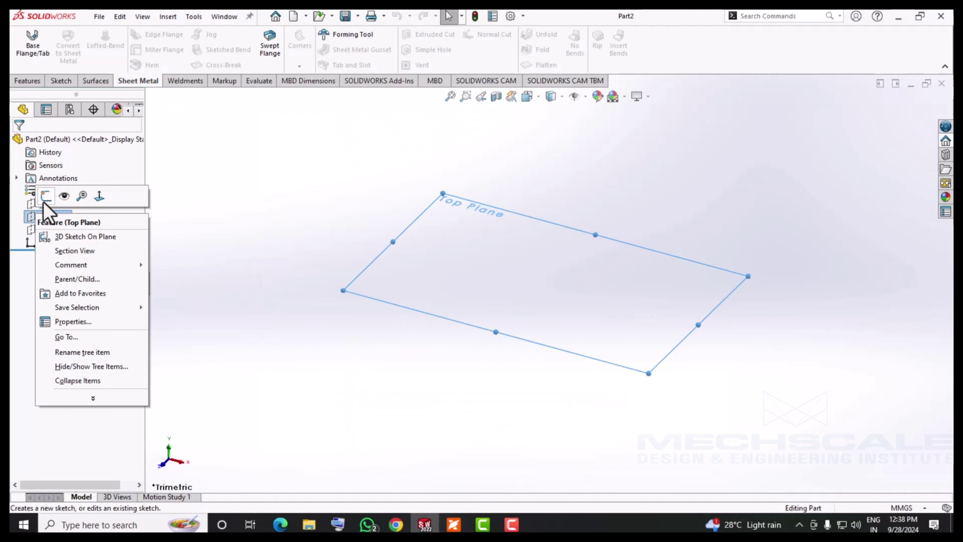
click(45, 196)
click(86, 49)
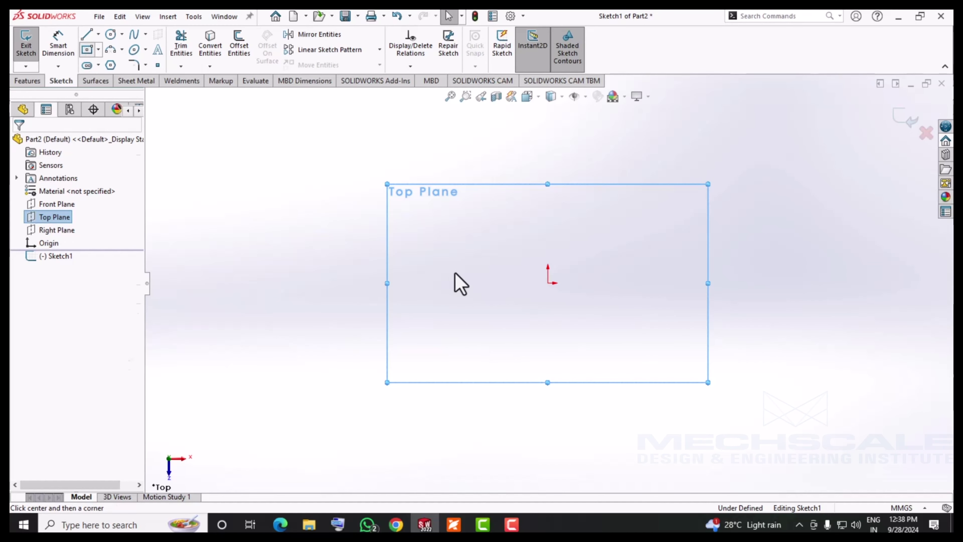
click(548, 283)
click(704, 195)
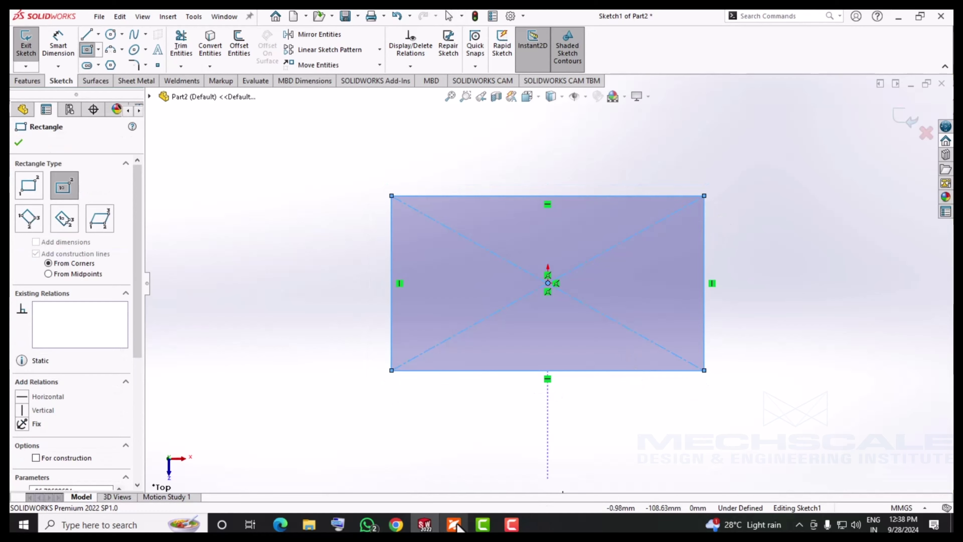
Dimension the rectangle to 115 mm wide by 40 mm tall, checking the reference drawing
click(454, 525)
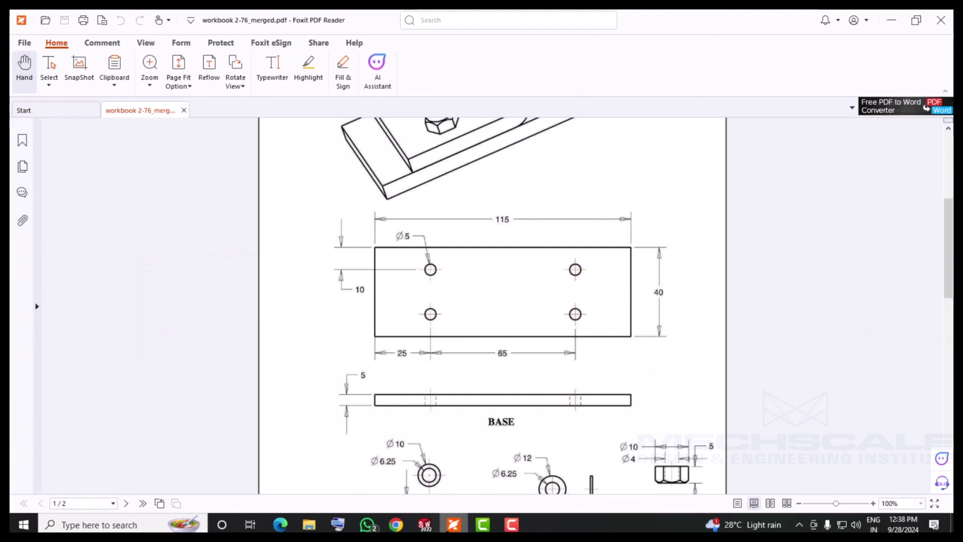
key(alt+Tab)
click(532, 197)
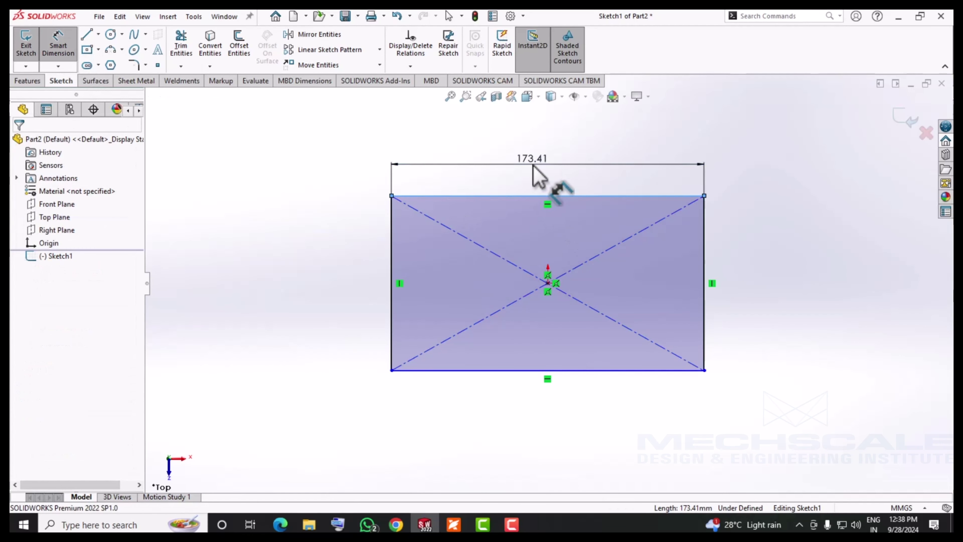
click(537, 176)
text(115)
key(Return)
key(alt+Tab)
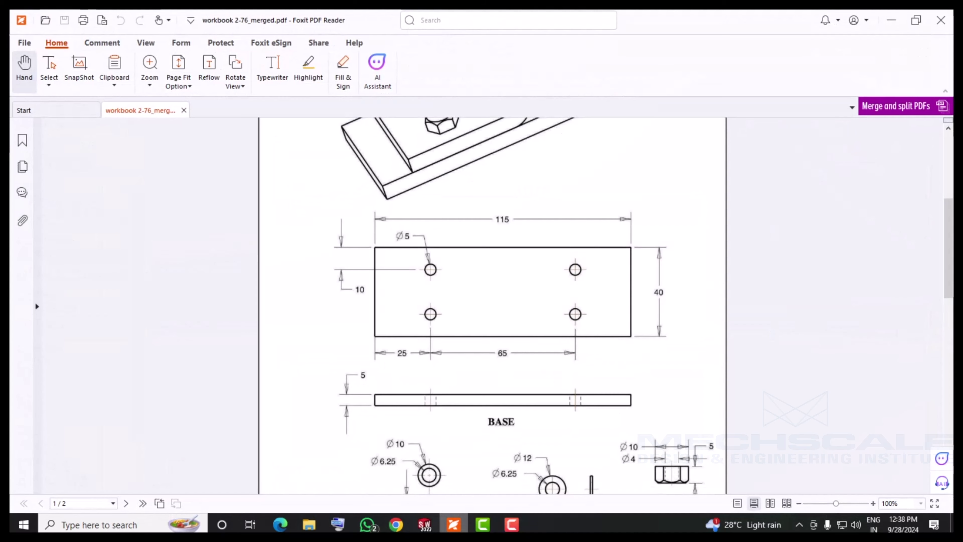
key(alt+Tab)
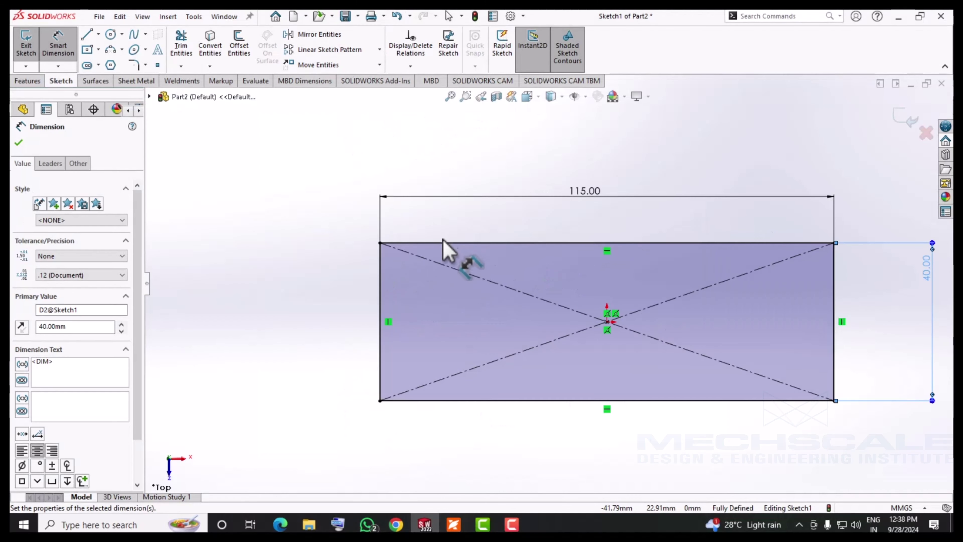
scroll(442, 241, down, 2)
click(110, 34)
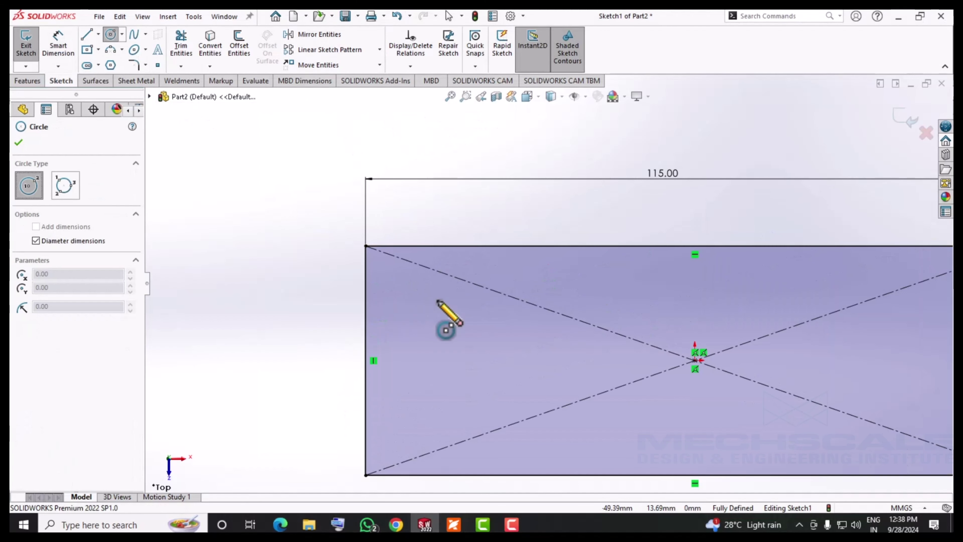
Draw a Ø5 circle near the upper-left corner and dimension its distance to the left edge
click(466, 292)
text(2.5)
key(Return)
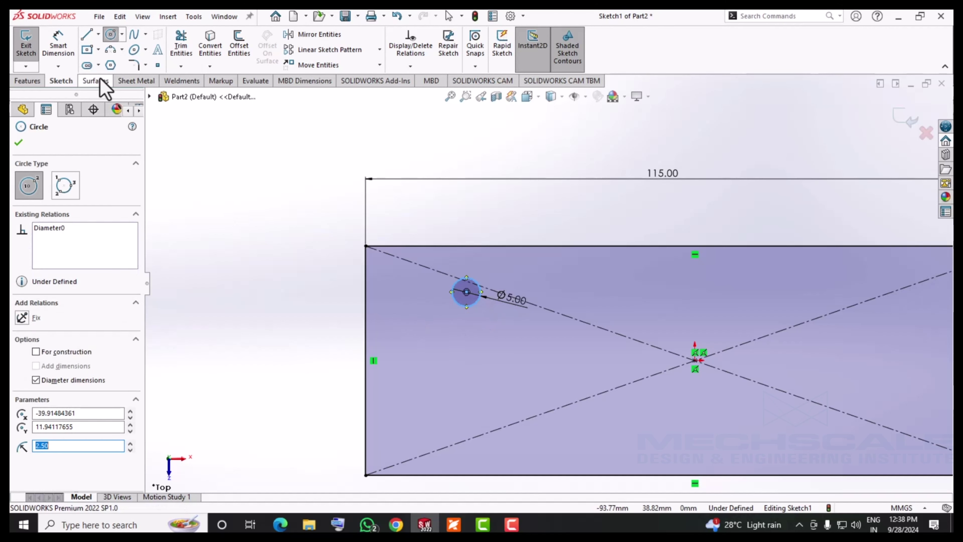
click(57, 50)
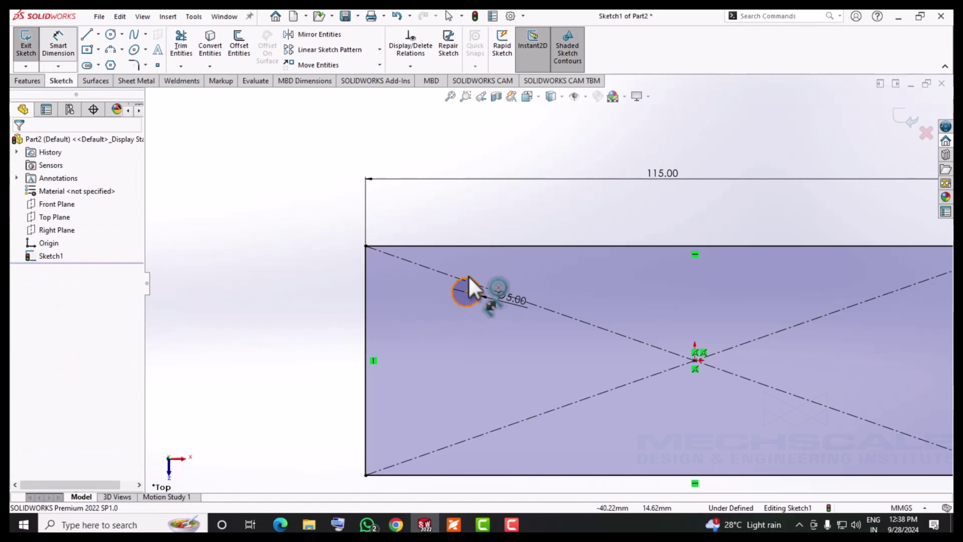
click(466, 292)
click(369, 303)
click(409, 182)
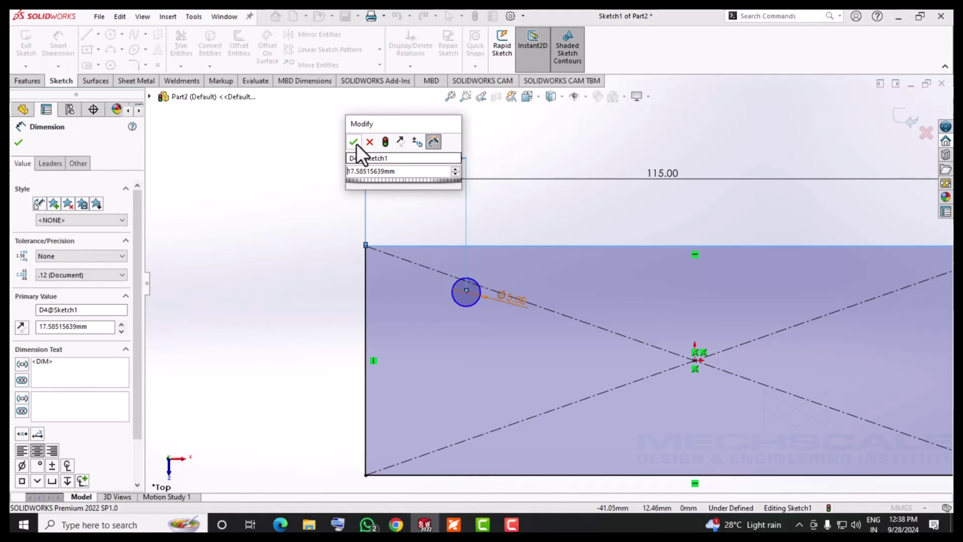
click(353, 141)
Dimension the circle to the top edge, setting it 10 mm down and 25 mm from the left
drag(417, 245, 376, 288)
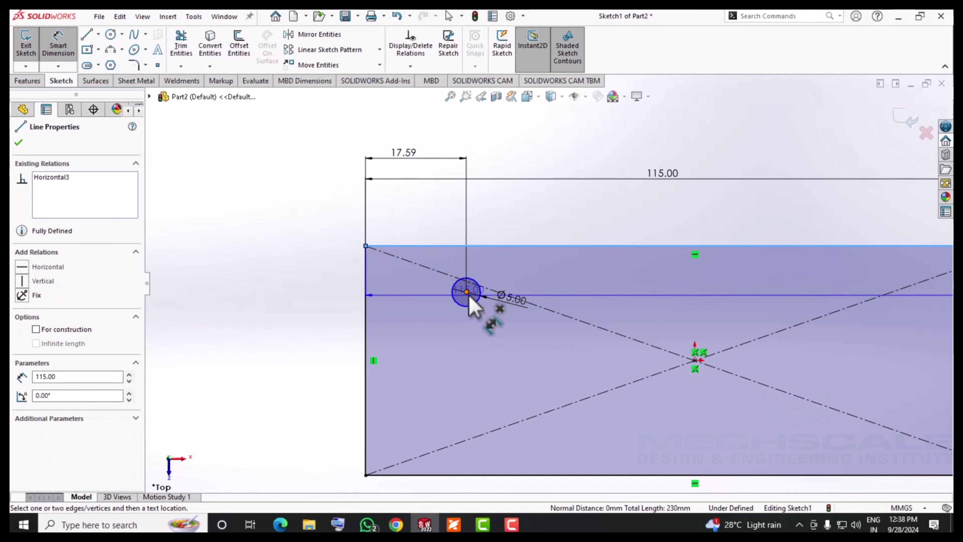
click(377, 292)
click(320, 264)
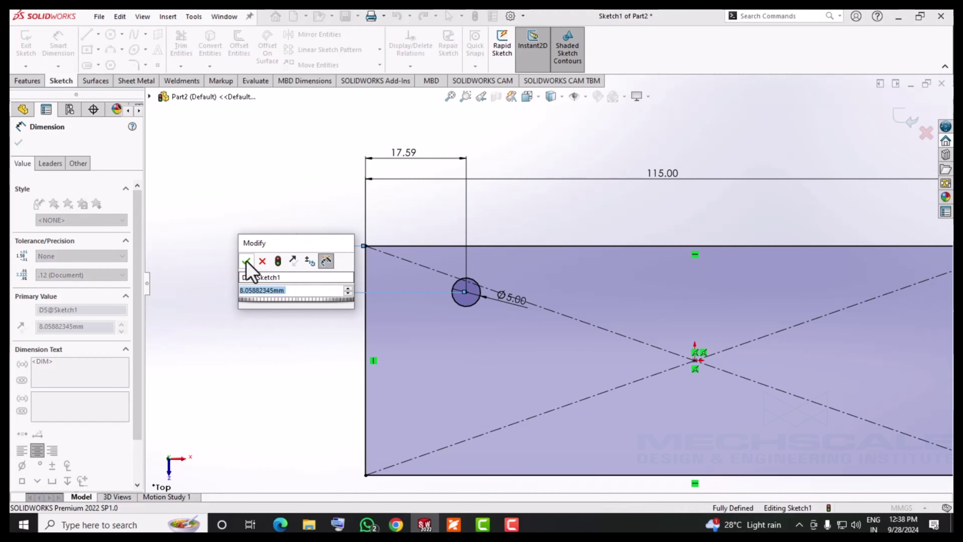
key(Return)
key(alt+Tab)
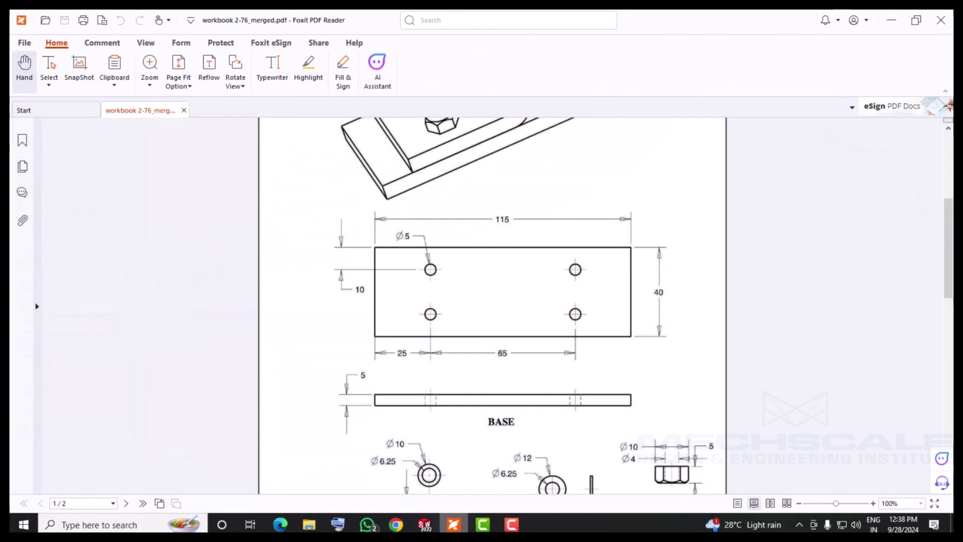
key(alt+Tab)
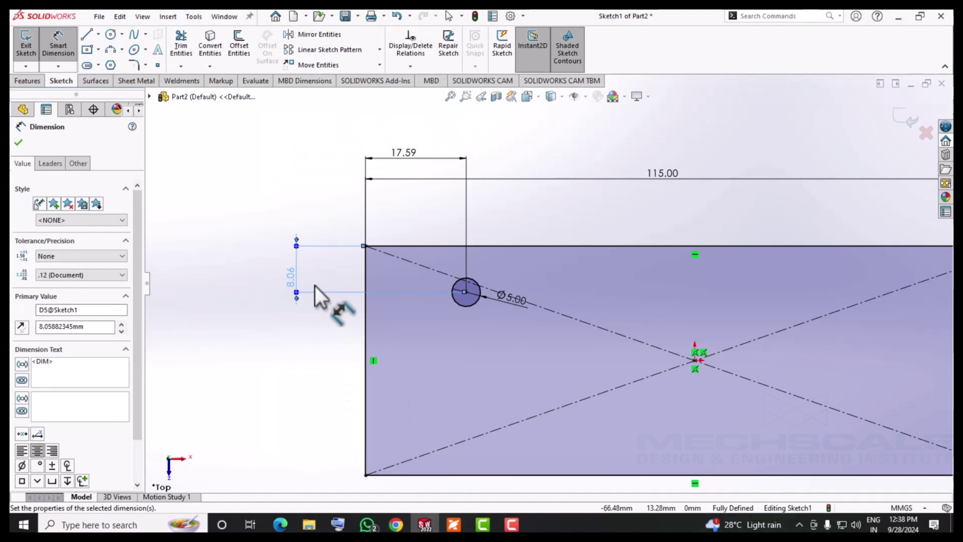
click(288, 280)
text(10)
key(Return)
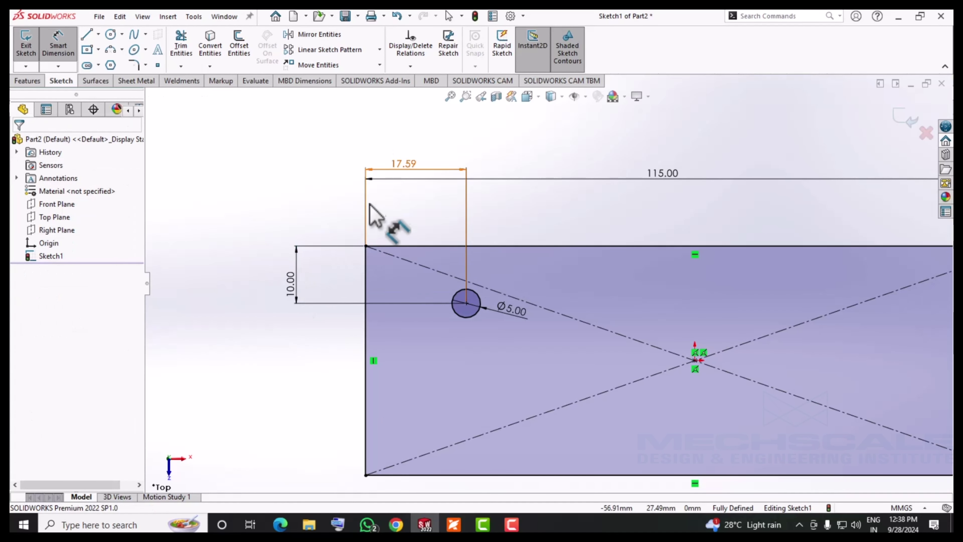
click(405, 167)
text(25)
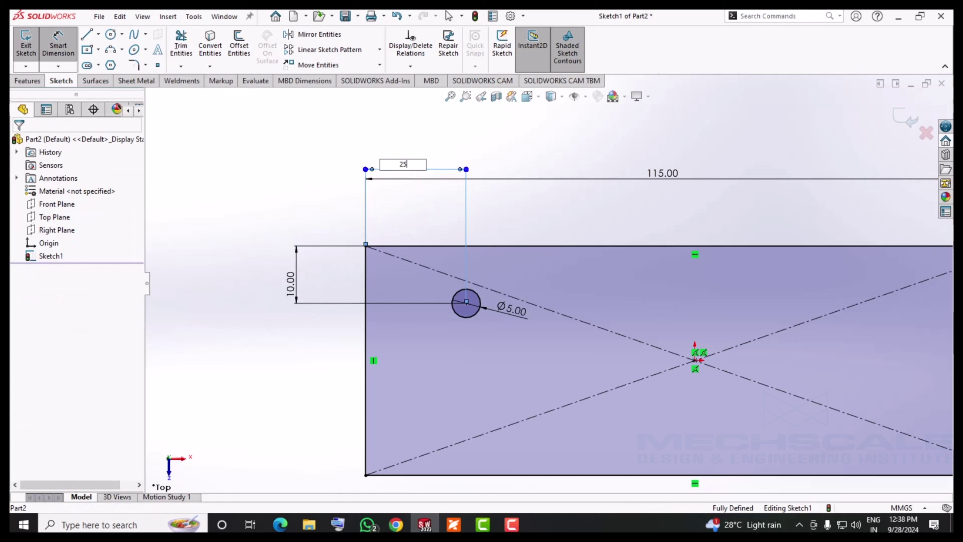
key(Return)
key(f)
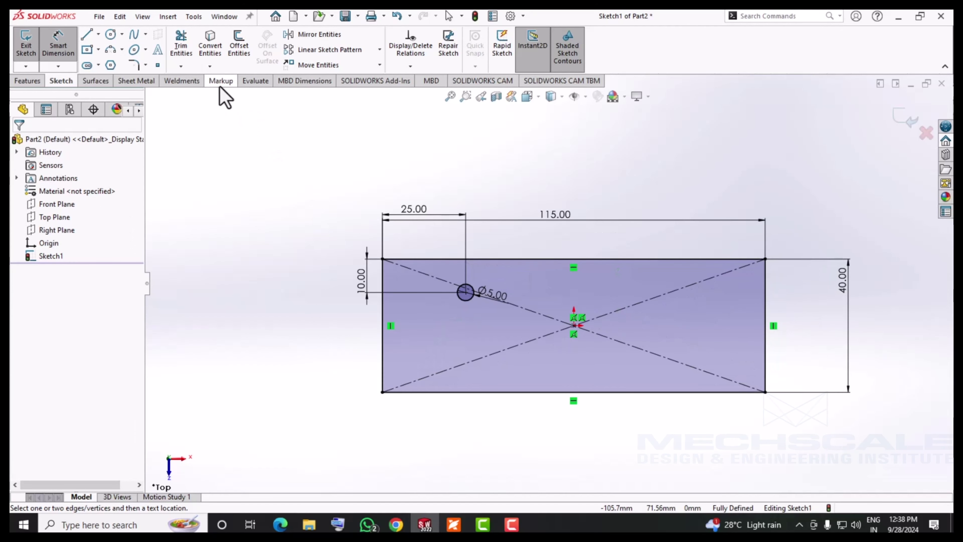
click(110, 34)
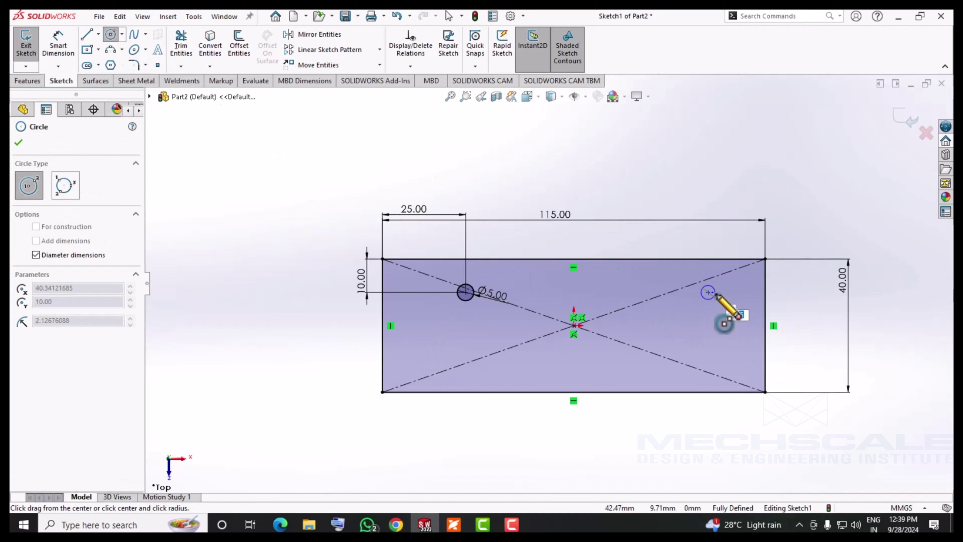
Add three more Ø5 circles at the upper-right, lower-right and lower-left
drag(708, 293, 716, 300)
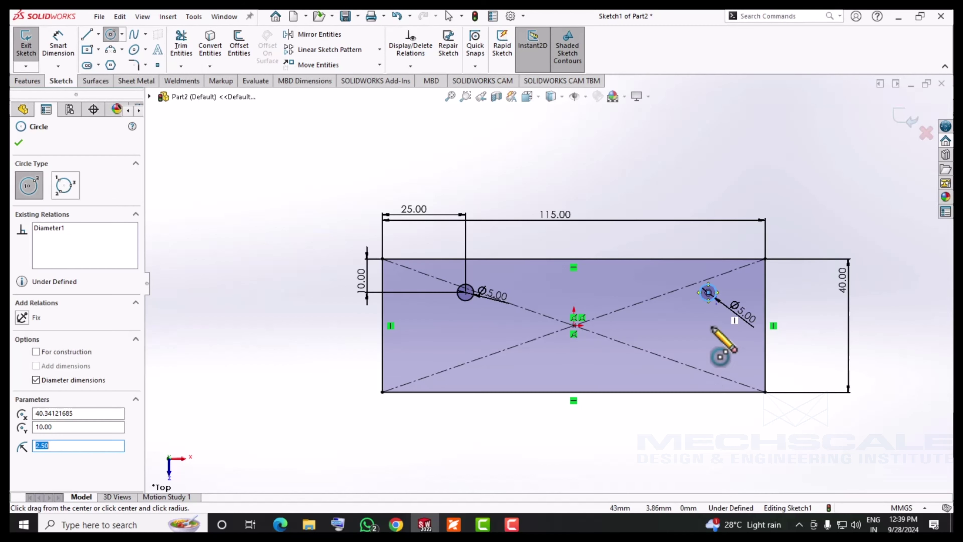
click(708, 378)
text(5)
key(Return)
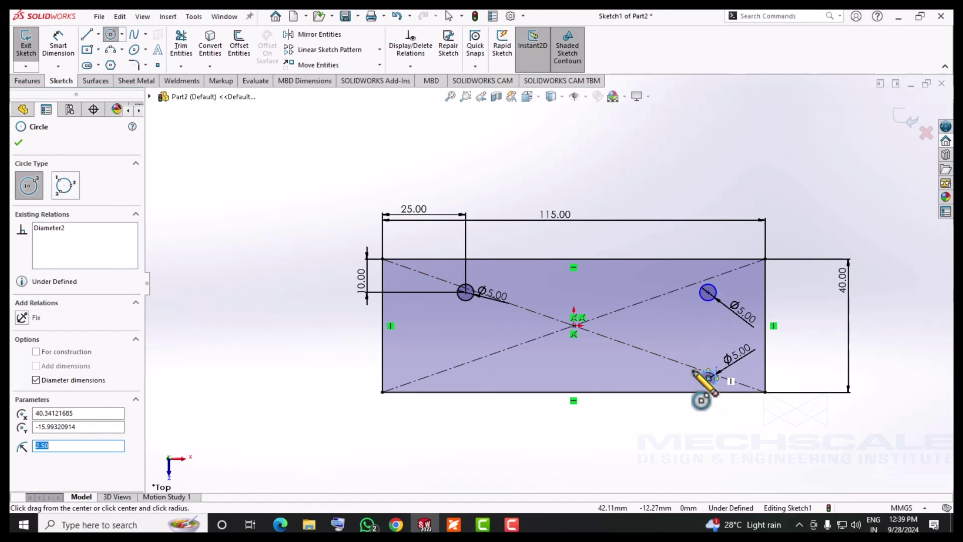
click(465, 370)
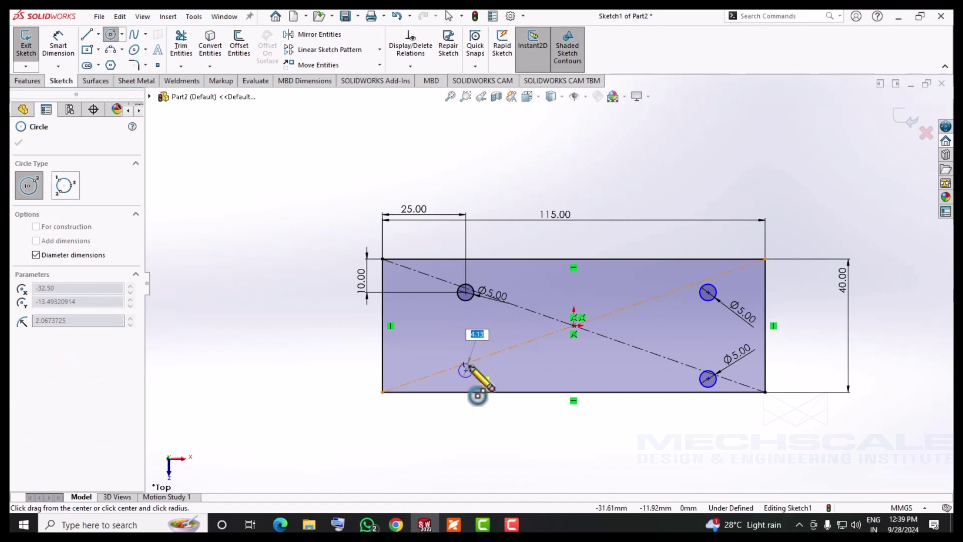
text(5)
key(Return)
key(Escape)
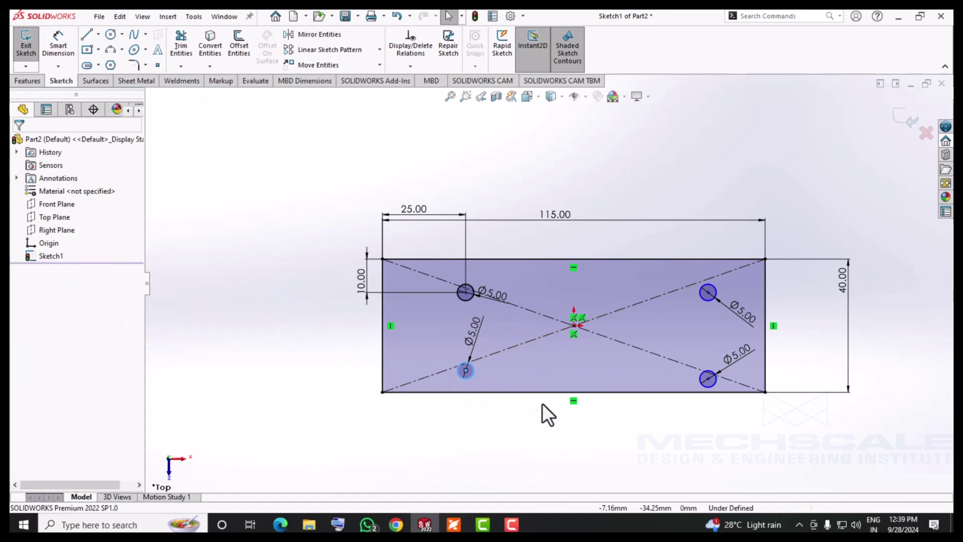
scroll(538, 410, down, 3)
Dimension the lower-left hole 10 mm above the bottom edge
click(58, 44)
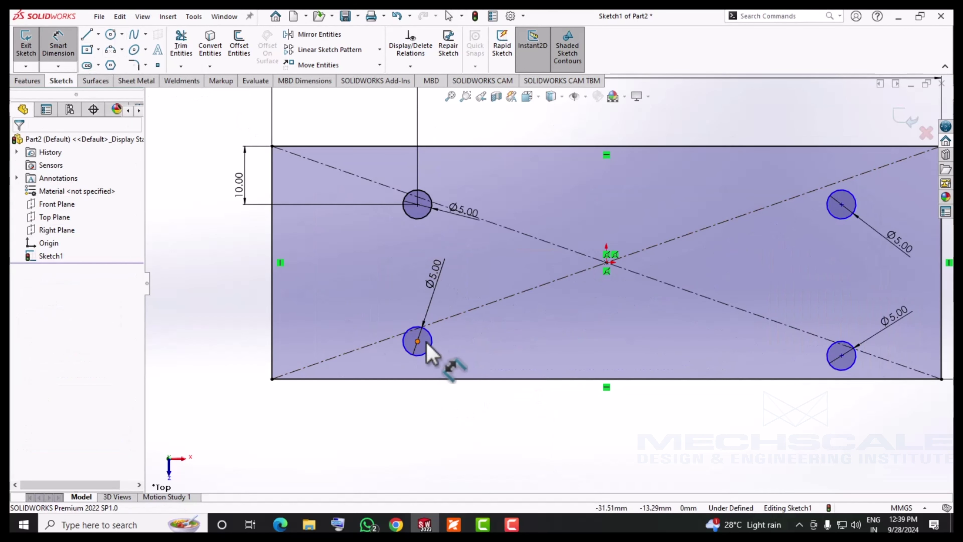
click(417, 341)
click(421, 378)
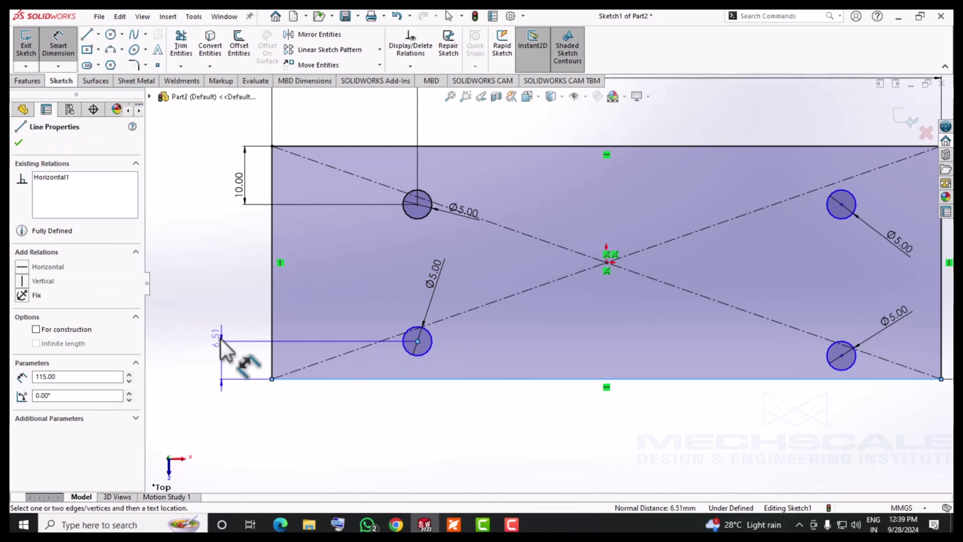
click(225, 354)
text(10)
key(Return)
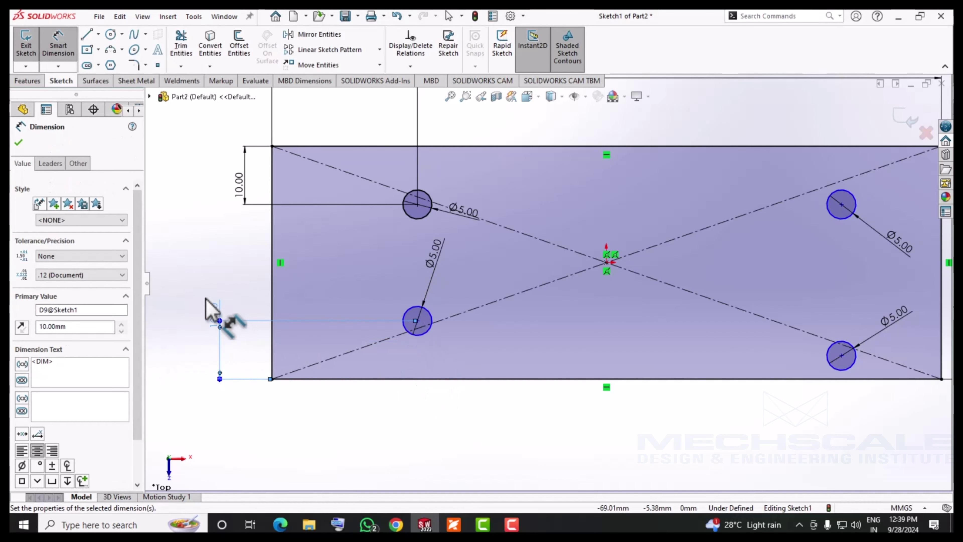
key(Escape)
Add a Horizontal relation between the two lower hole centres
click(418, 321)
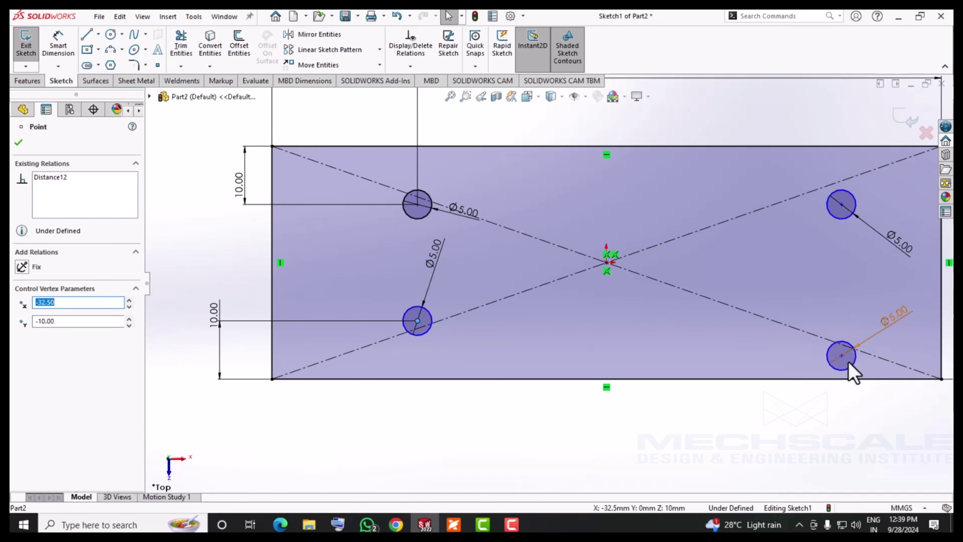
ctrl+click(841, 356)
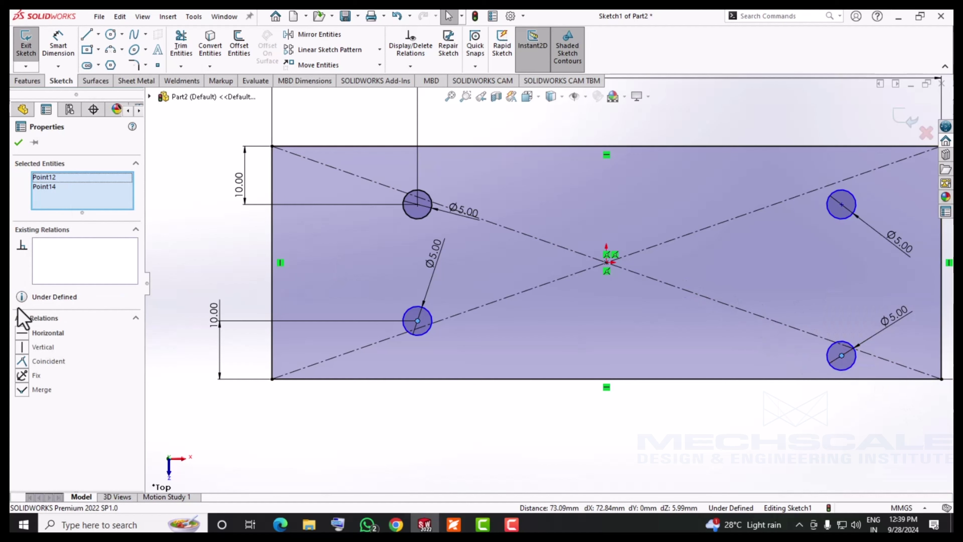
click(22, 333)
click(398, 449)
key(f)
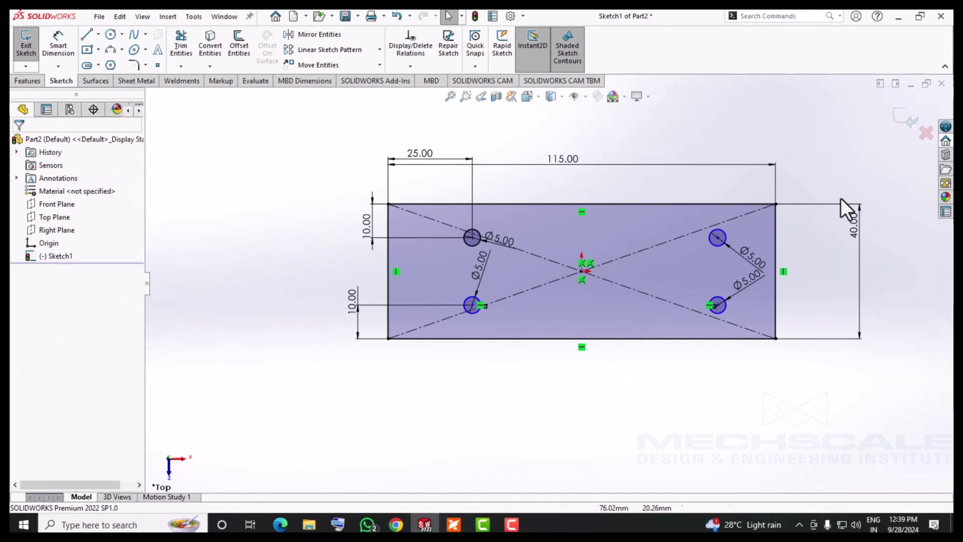
scroll(677, 312, up, 2)
scroll(365, 370, down, 1)
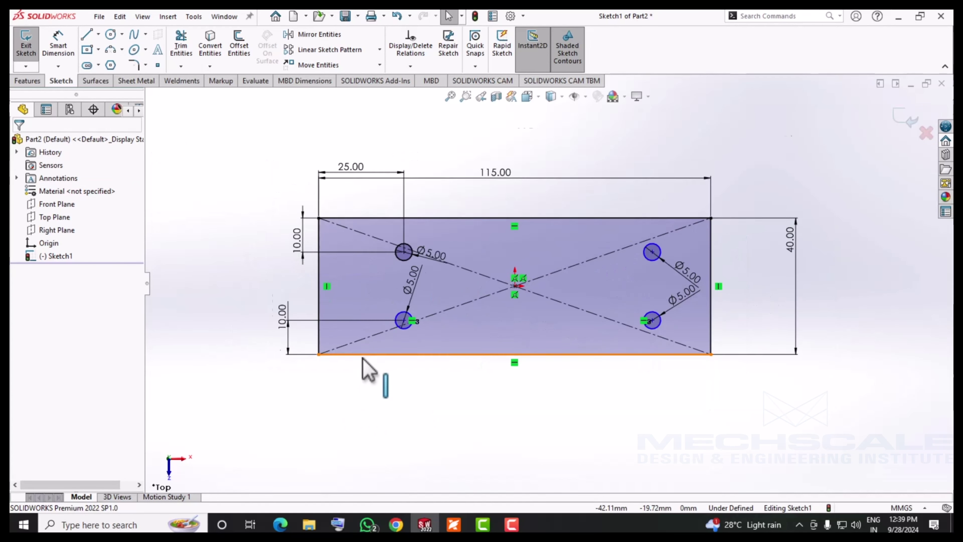
scroll(365, 370, down, 1)
Dimension the upper-right hole 25 mm from the right edge
click(58, 41)
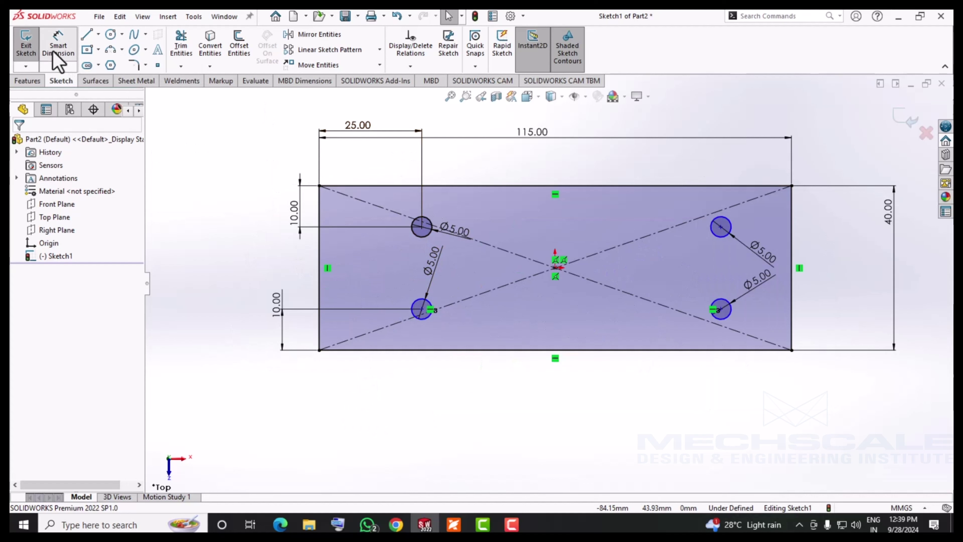
click(720, 227)
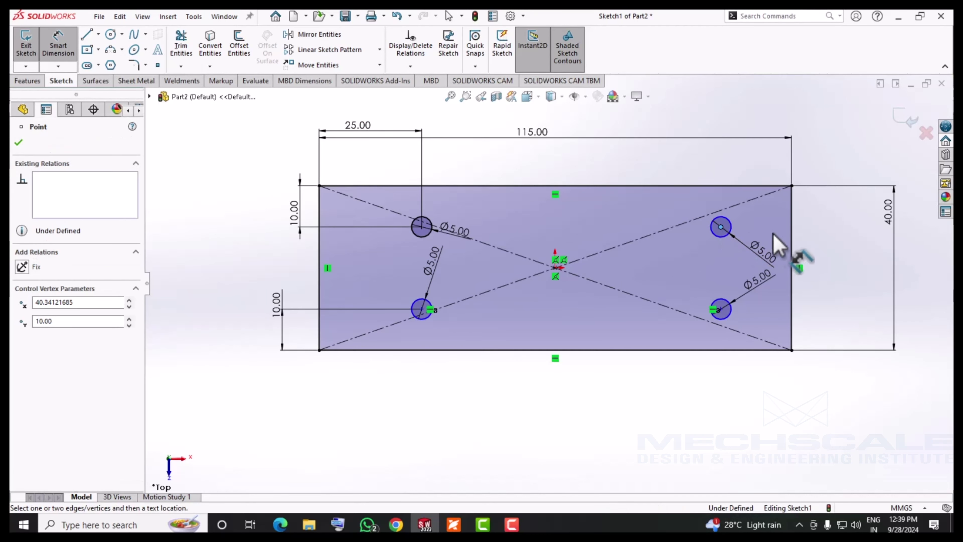
click(791, 228)
click(729, 127)
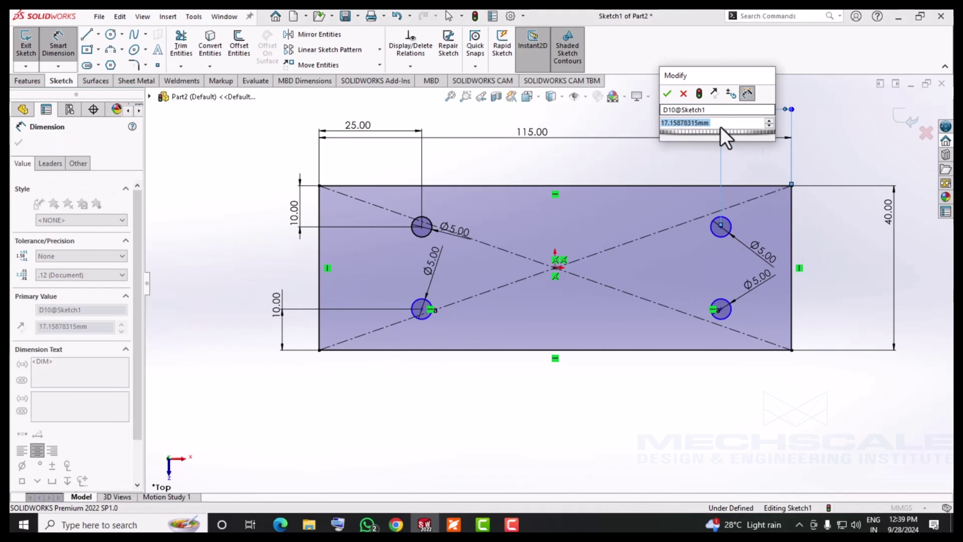
text(25)
key(Return)
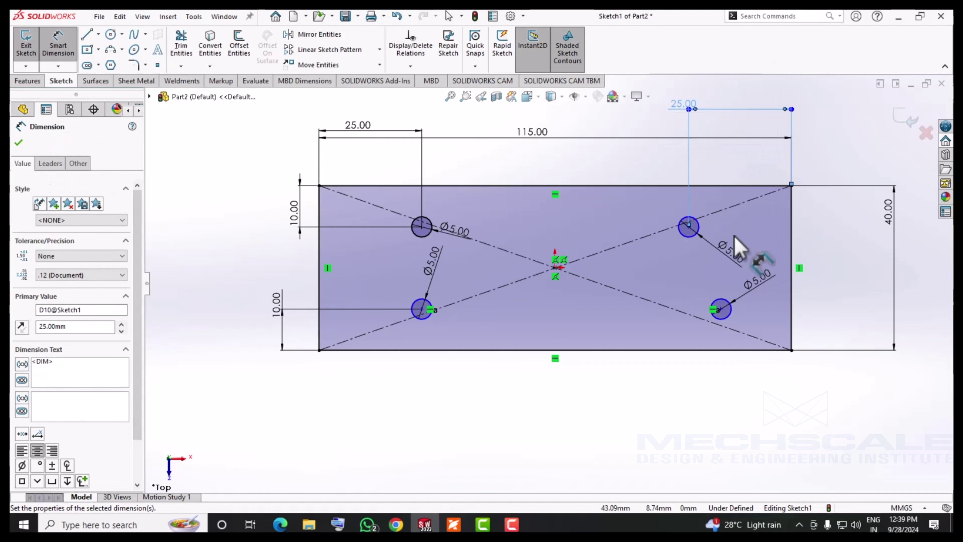
click(695, 228)
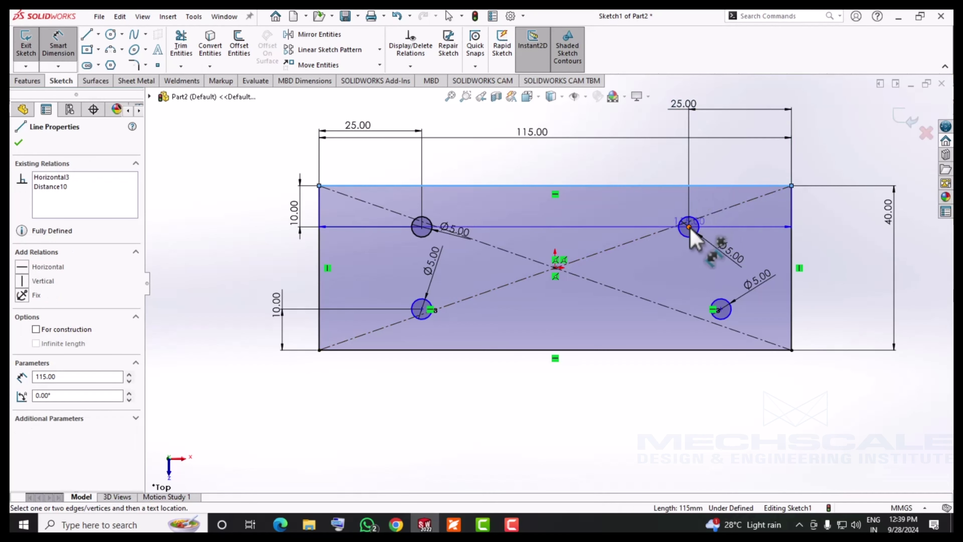
key(Escape)
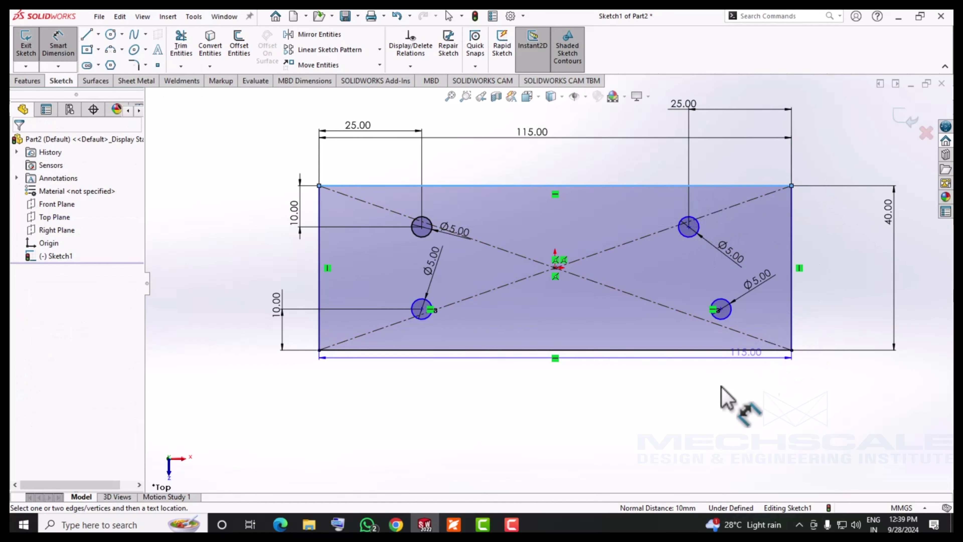
Add a Vertical relation between the two right hole centres
click(689, 226)
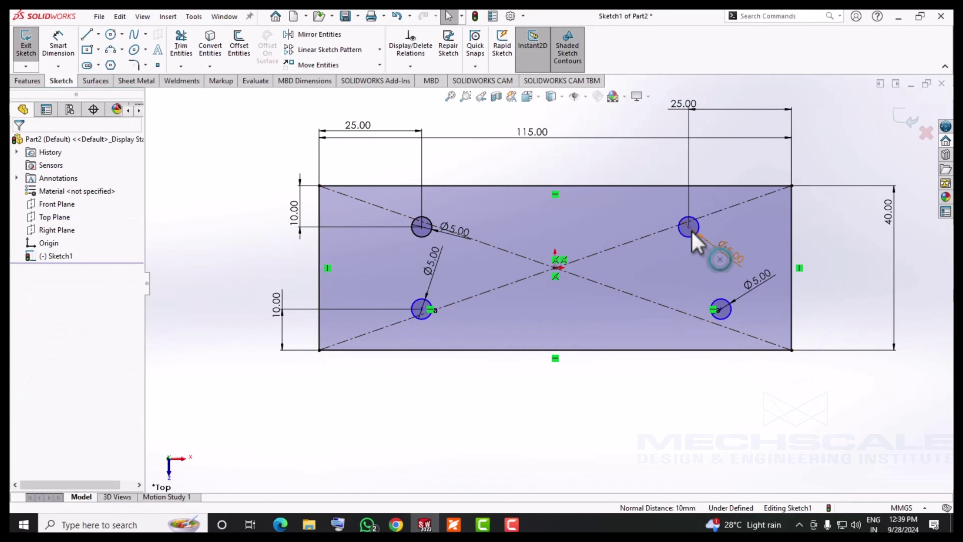
ctrl+click(721, 310)
click(782, 259)
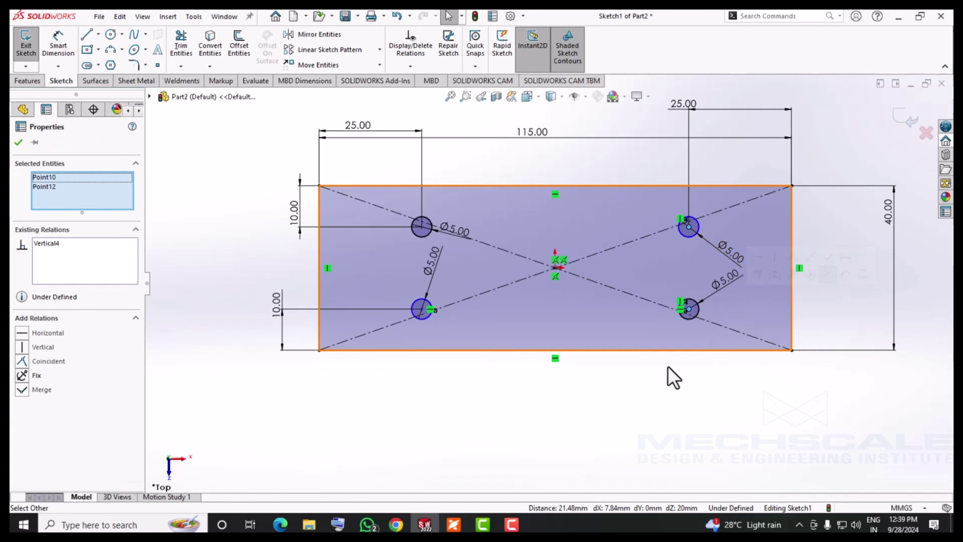
click(660, 383)
scroll(645, 404, up, 2)
scroll(644, 404, up, 1)
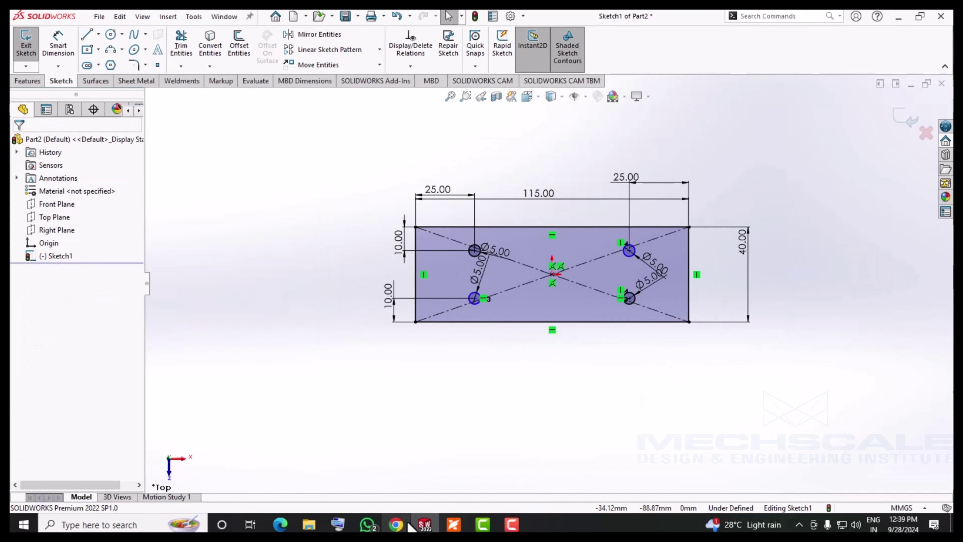
Extrude the sketch 5 mm into the four-hole base plate and close the saved 'base' part
click(454, 525)
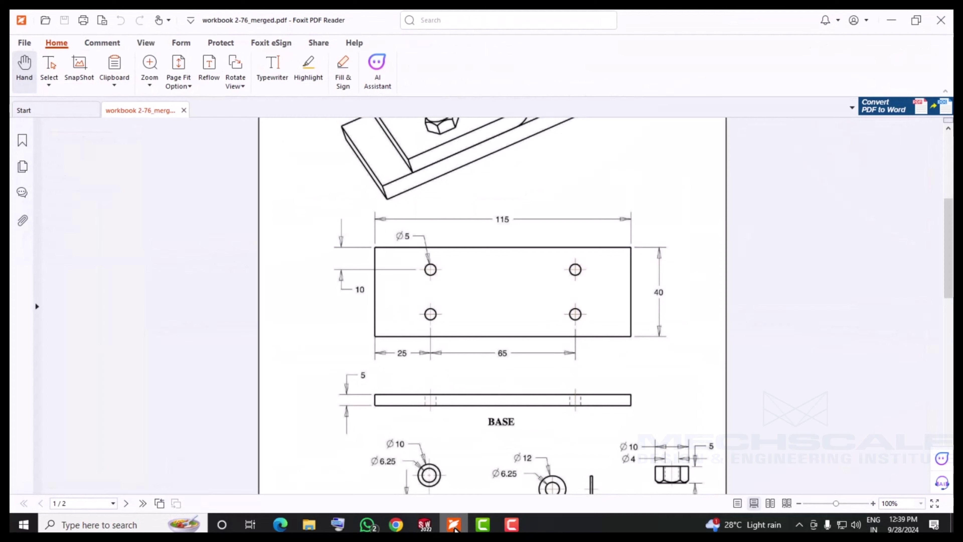
click(454, 526)
mouse_move(512, 279)
middle_down()
mouse_move(479, 187)
mouse_move(451, 204)
middle_up()
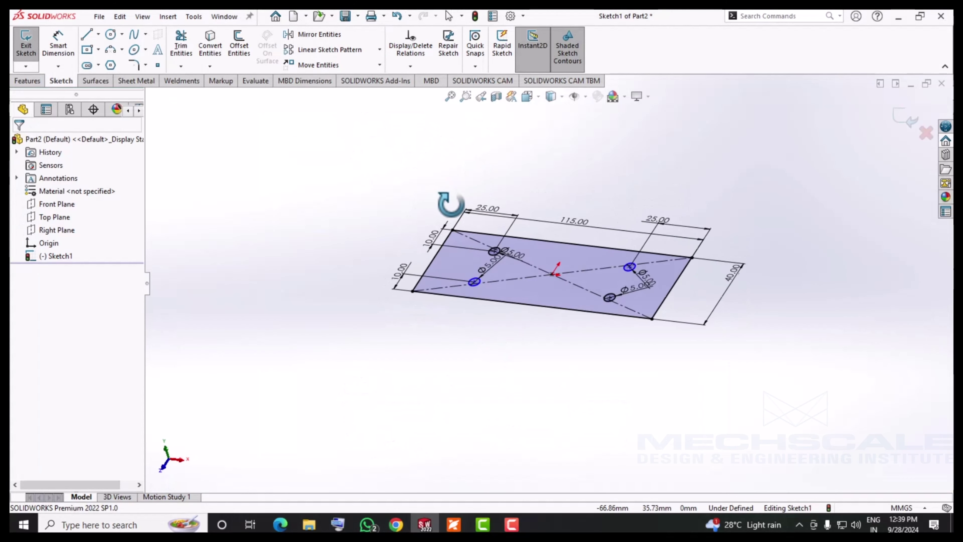
click(28, 81)
click(30, 44)
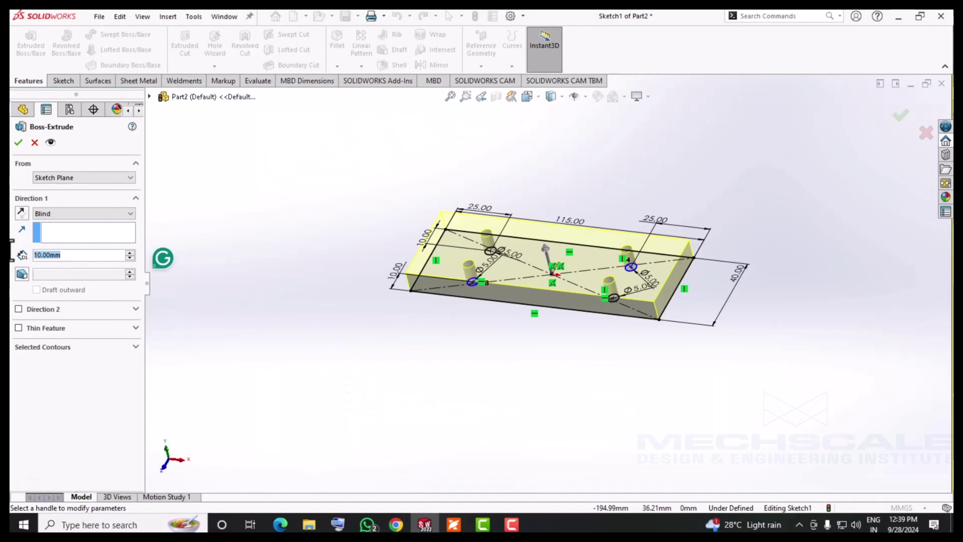
text(5)
key(Return)
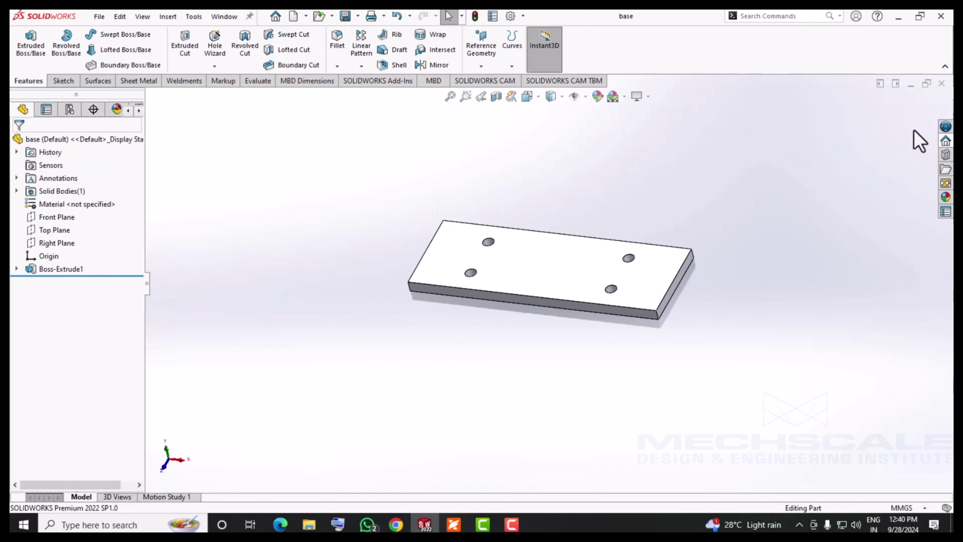
click(942, 82)
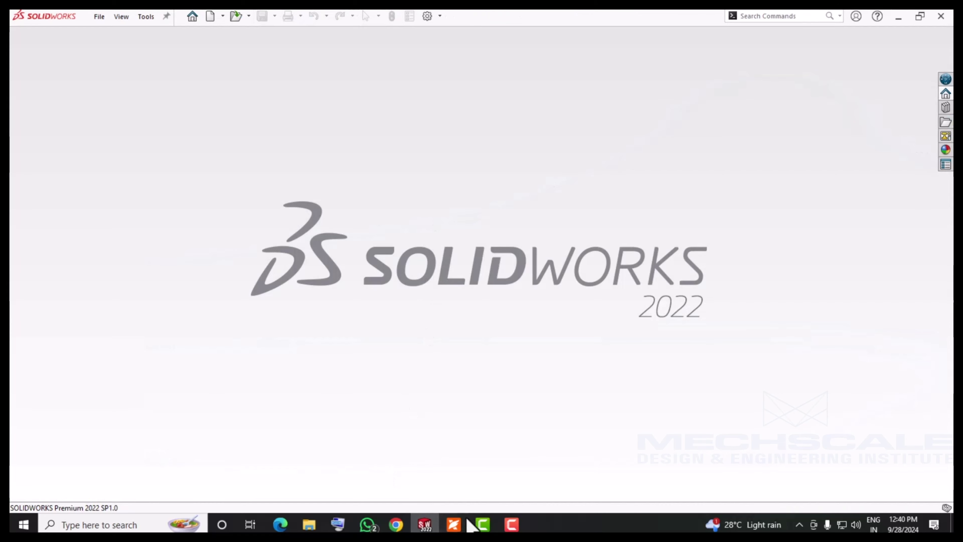
Review the bushing drawing in the PDF and create a new part document
click(453, 525)
scroll(493, 387, down, 1)
scroll(489, 388, down, 4)
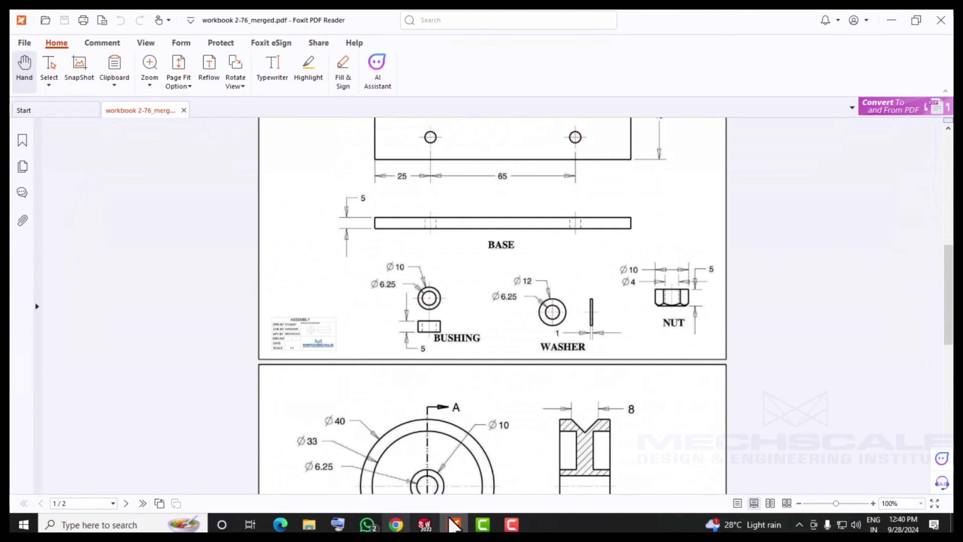
click(425, 524)
click(210, 16)
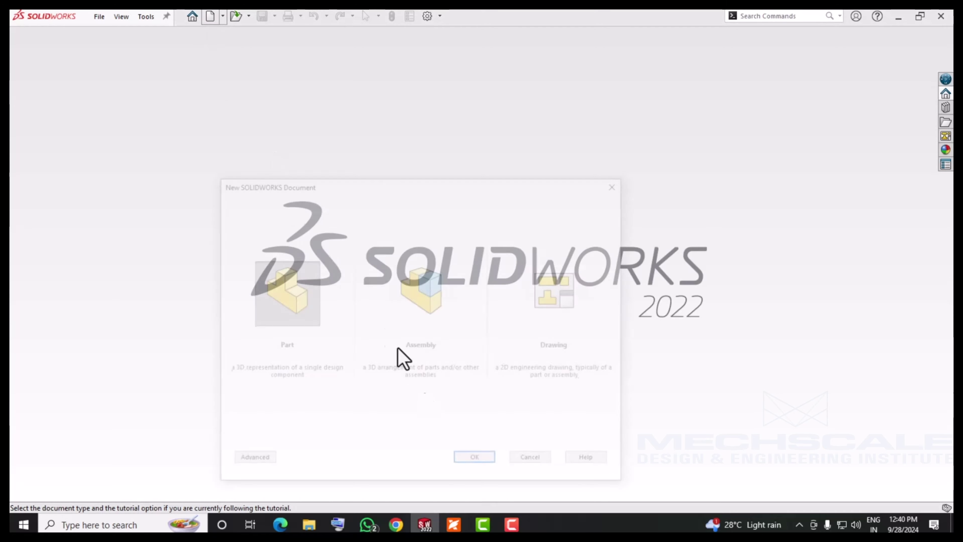
click(478, 465)
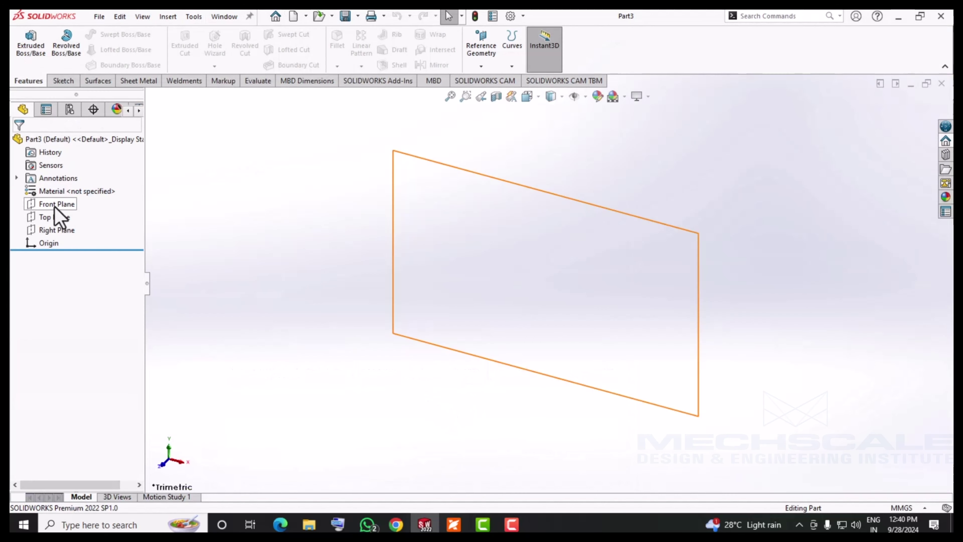
Sketch two concentric circles centred at the origin on the Top Plane
right_click(54, 217)
click(76, 196)
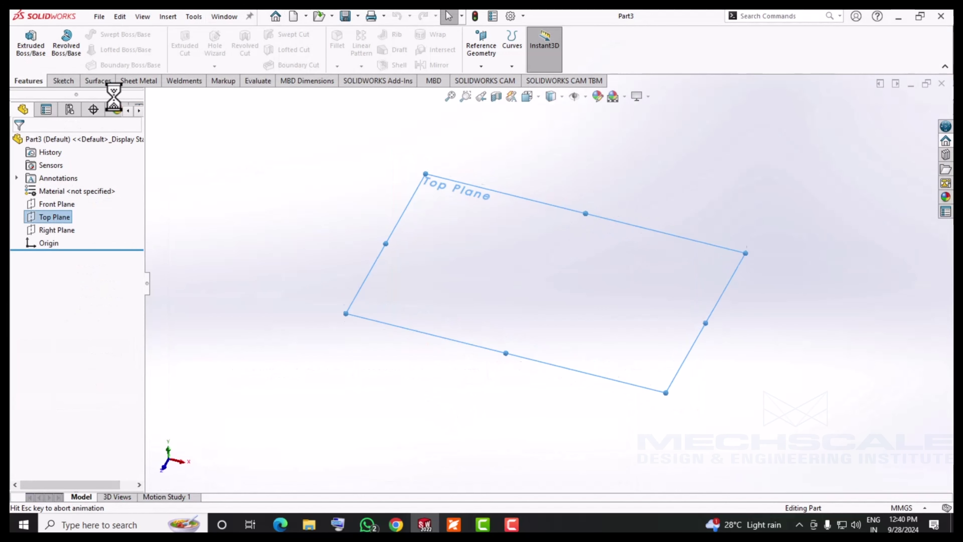
click(111, 35)
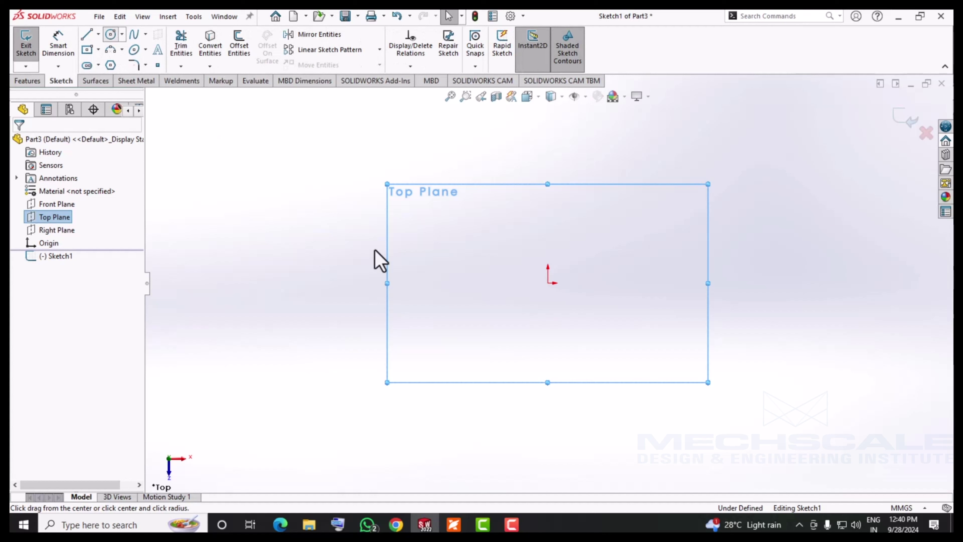
click(547, 282)
click(578, 239)
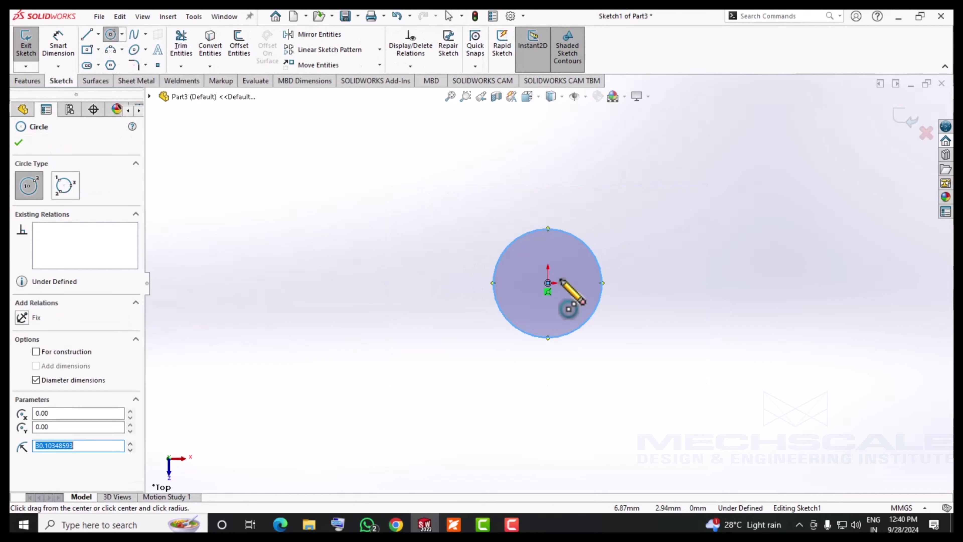
click(558, 254)
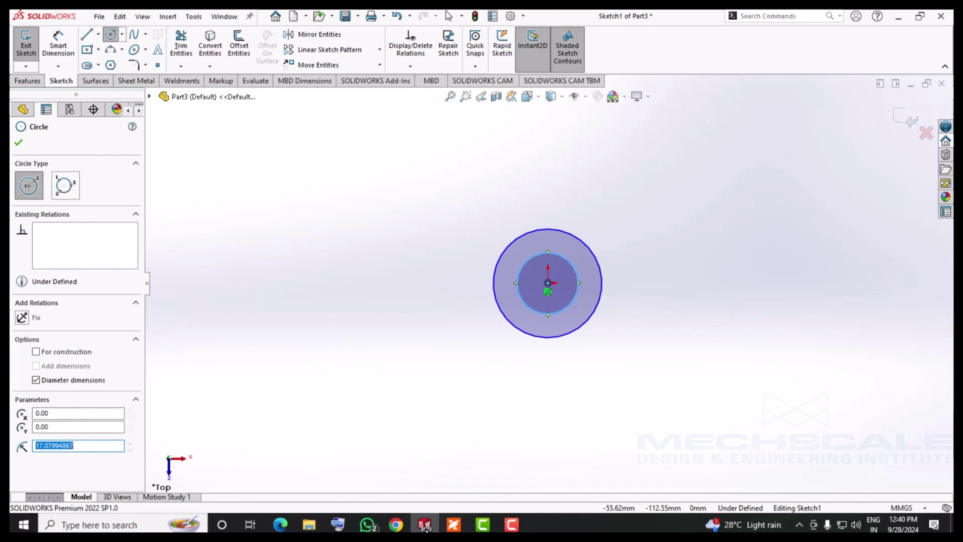
click(449, 528)
click(450, 528)
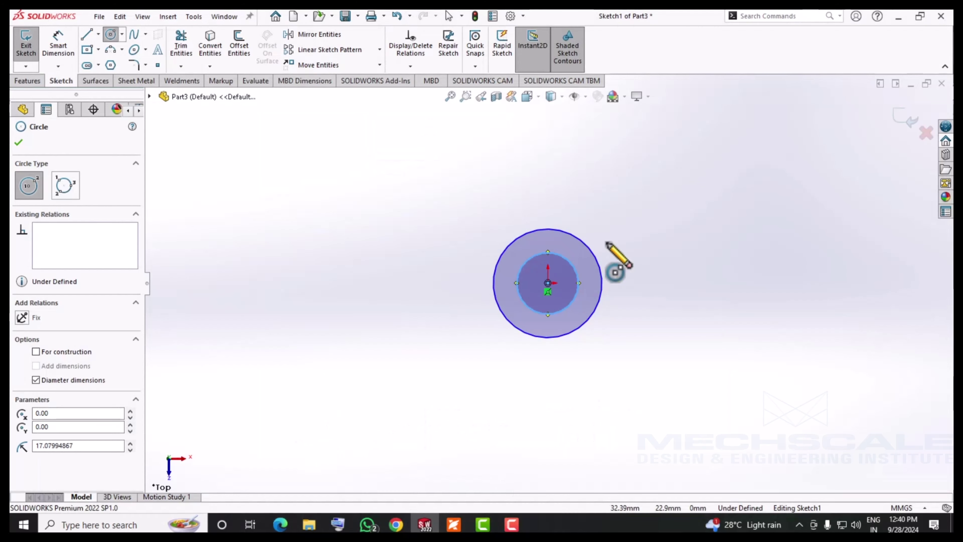
Dimension the outer circle Ø10 and the inner circle Ø6.25
click(63, 46)
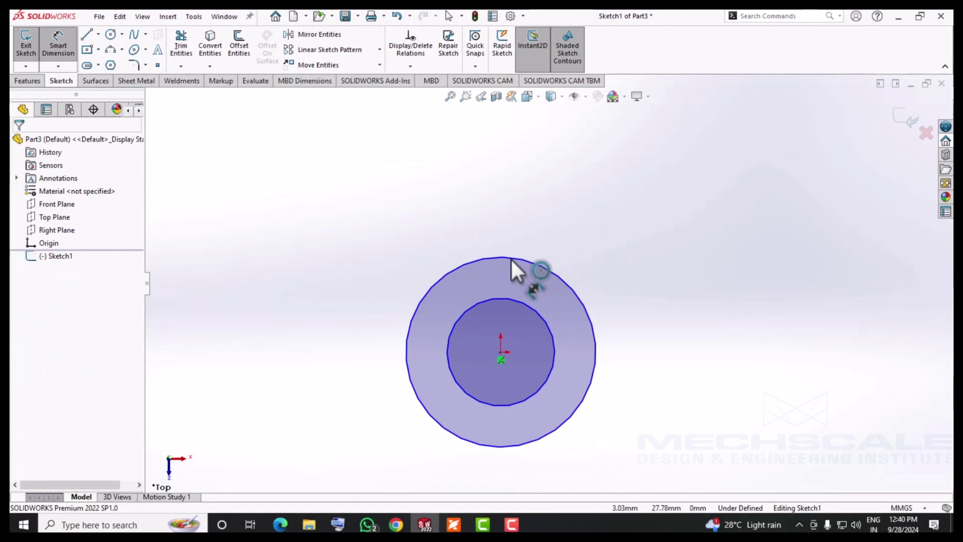
click(516, 260)
click(560, 205)
text(10)
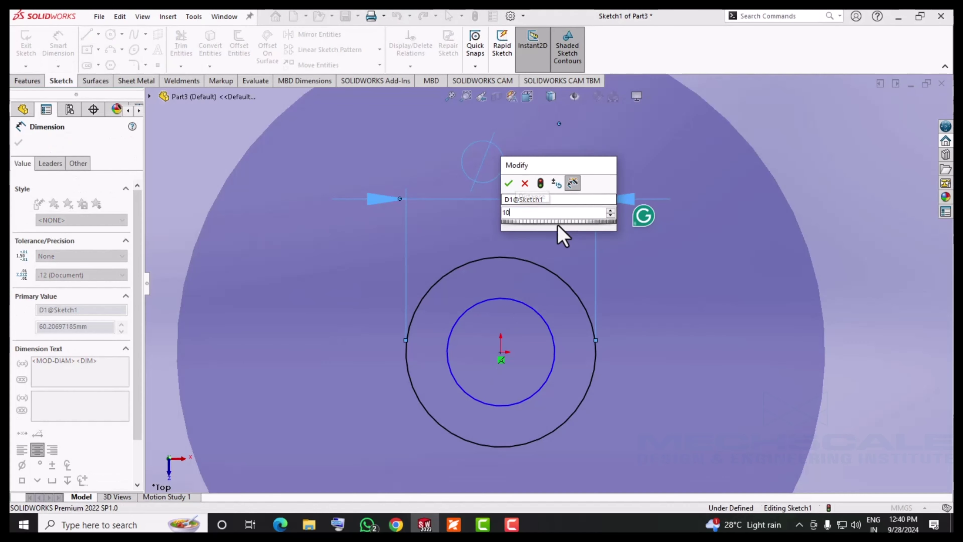
key(Return)
click(546, 318)
click(661, 239)
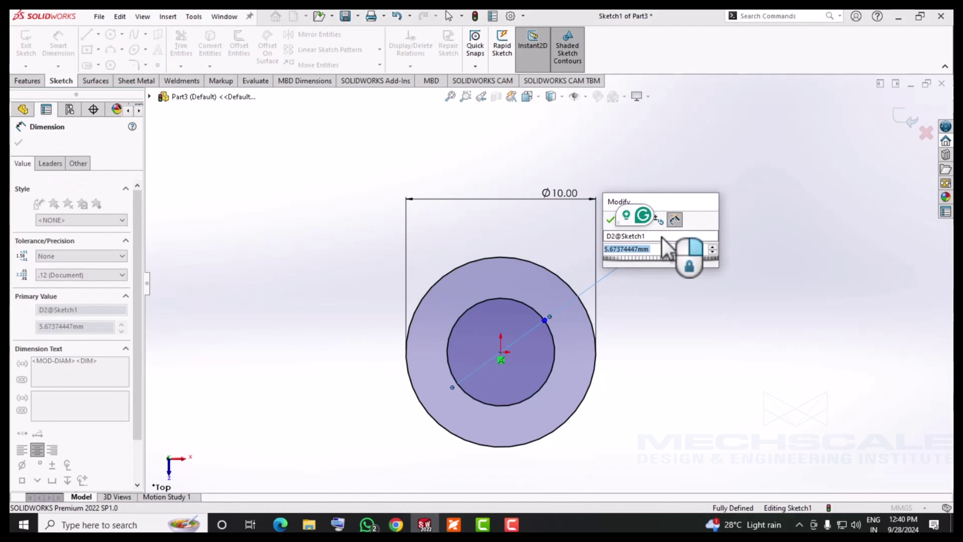
text(6.25)
key(Return)
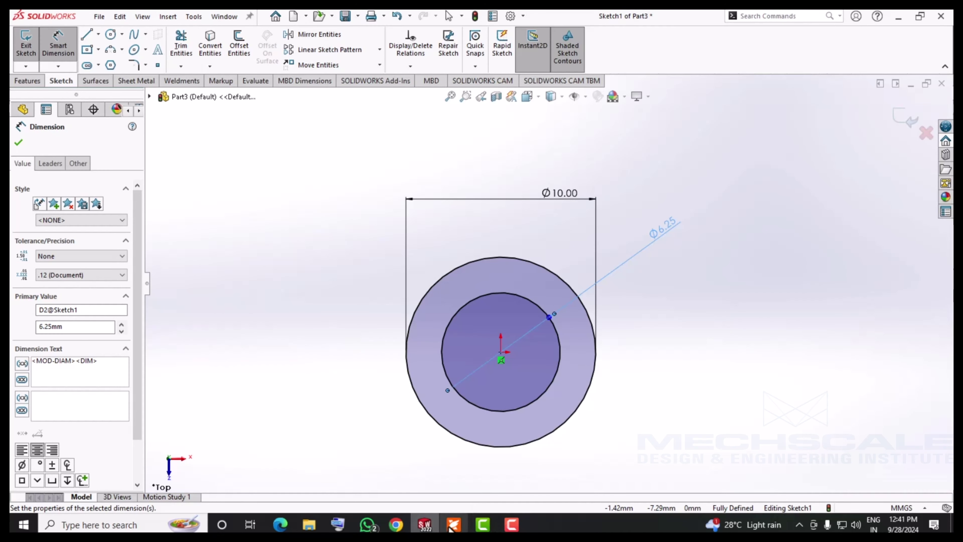
click(454, 525)
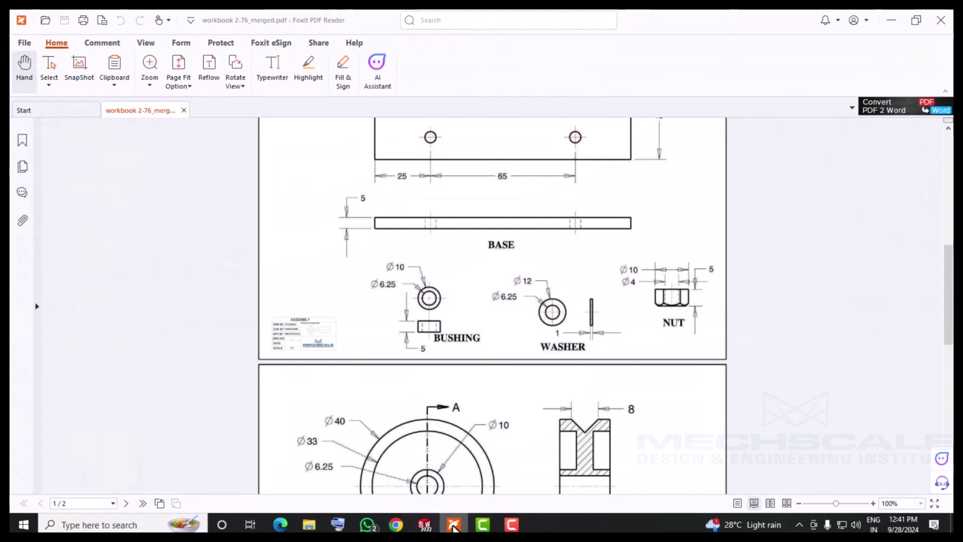
Extrude the bushing ring 5 mm deep and save the part
click(425, 525)
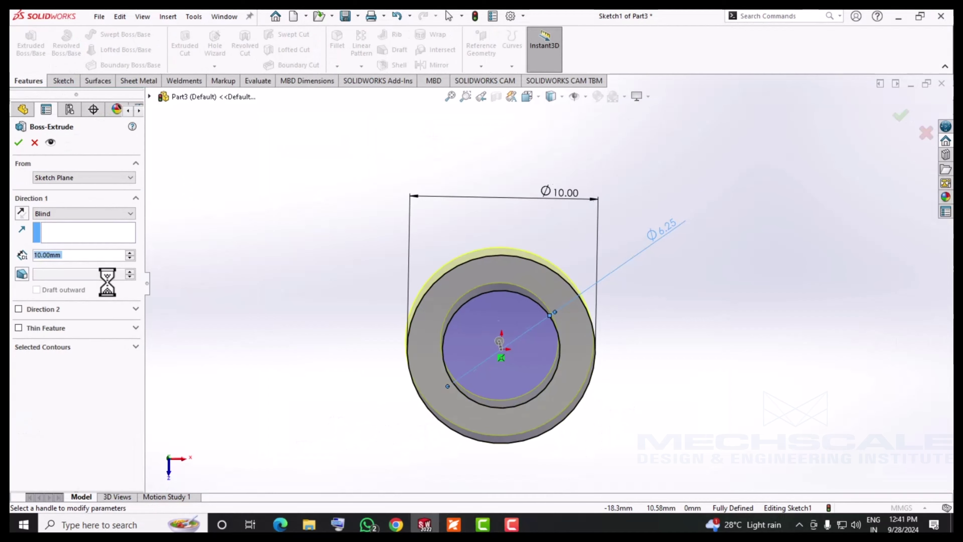
text(5)
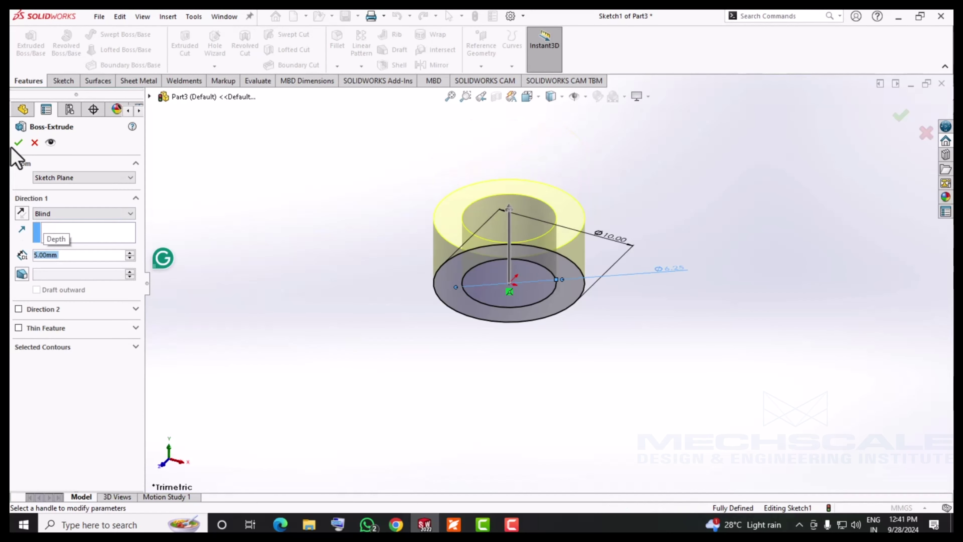
click(18, 143)
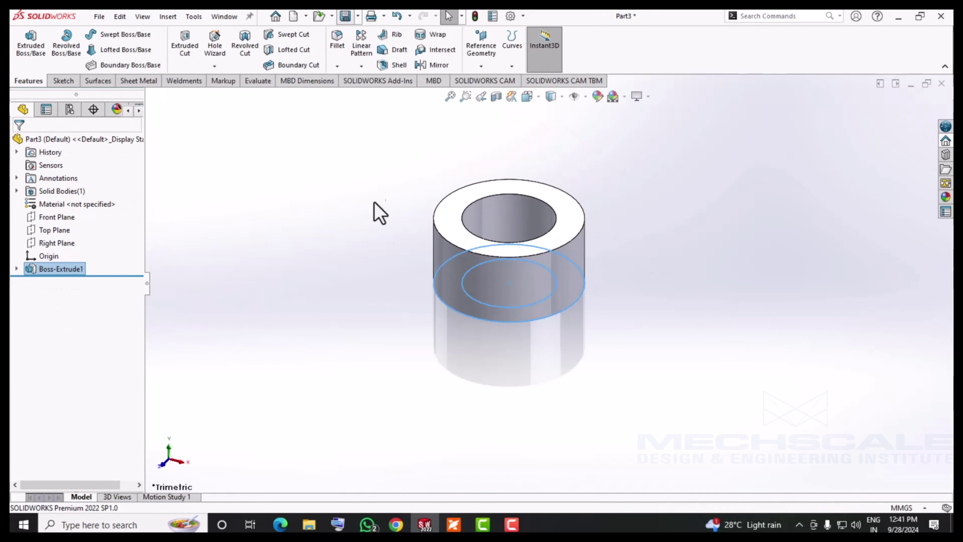
key(ctrl+s)
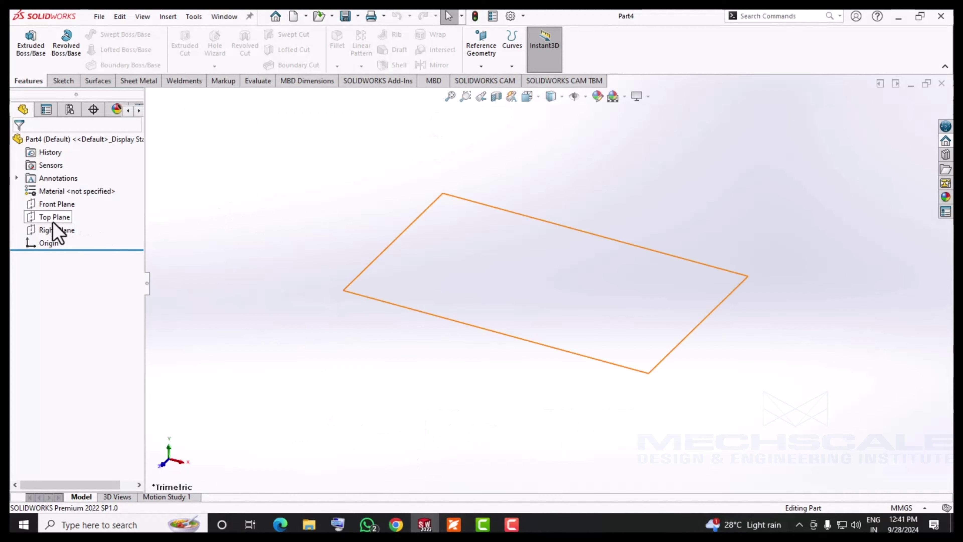
Sketch a Ø12 circle centred on the origin on the Top Plane
right_click(54, 216)
click(97, 200)
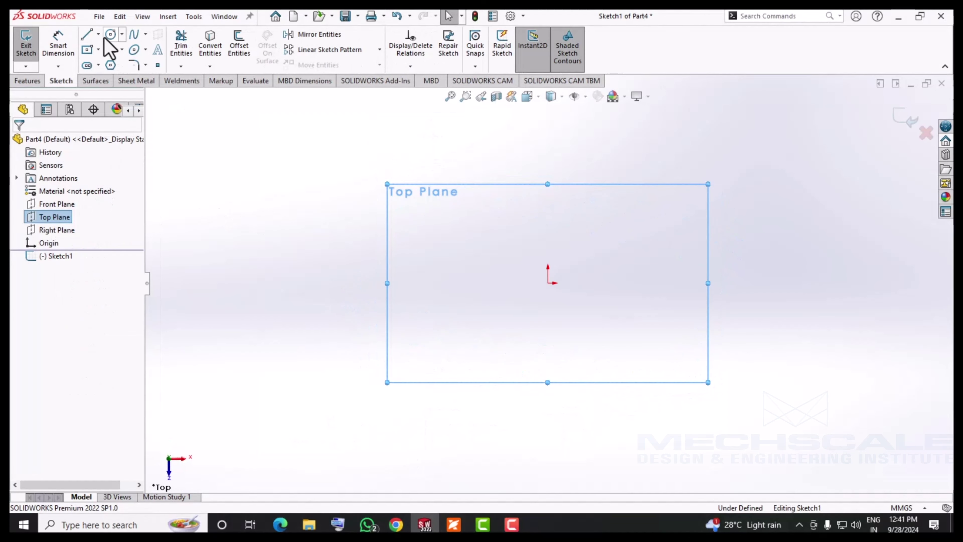
click(110, 35)
click(453, 524)
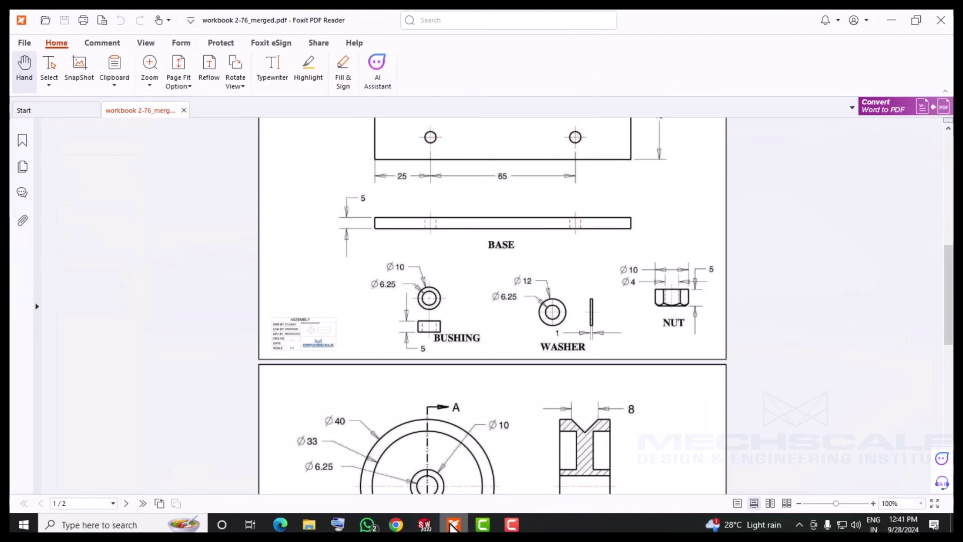
click(454, 524)
click(548, 282)
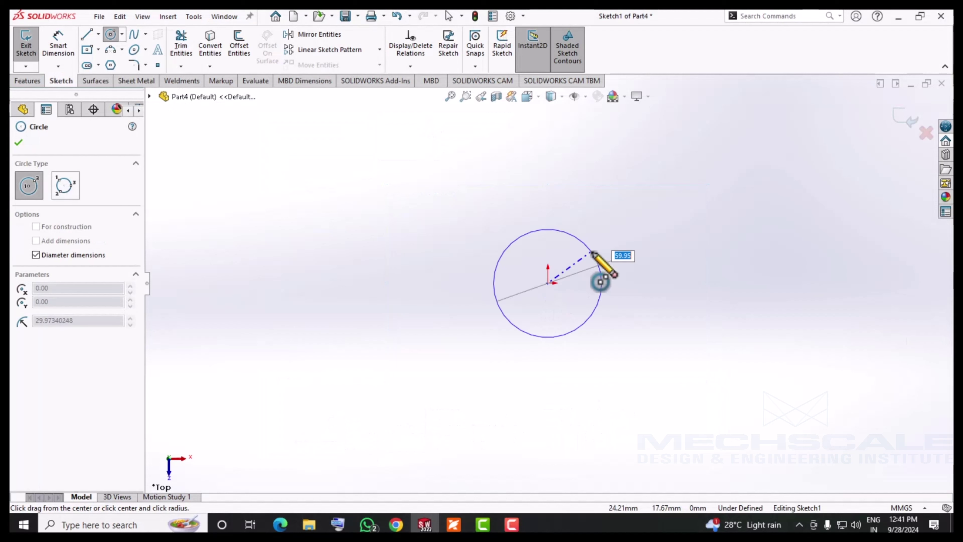
text(2)
key(Return)
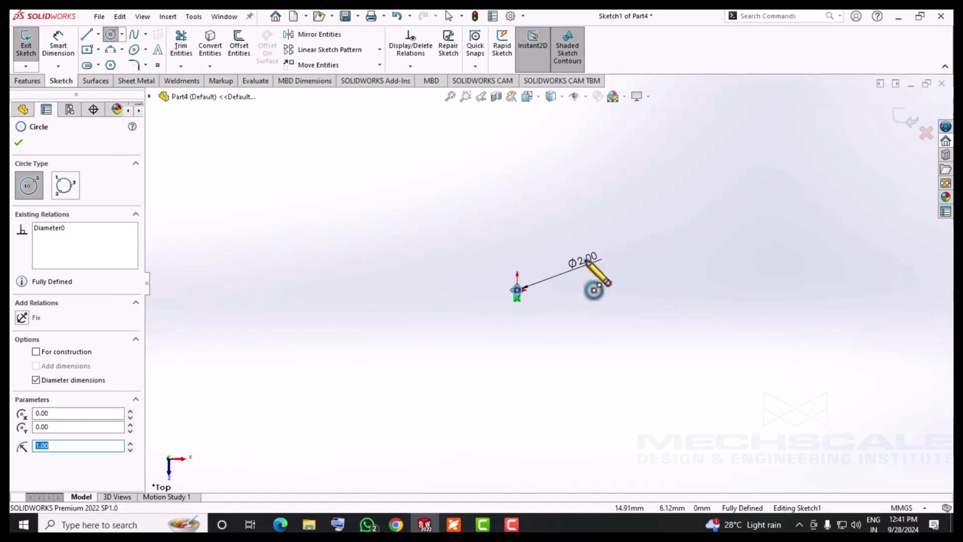
key(Escape)
double_click(583, 261)
text(12)
key(Return)
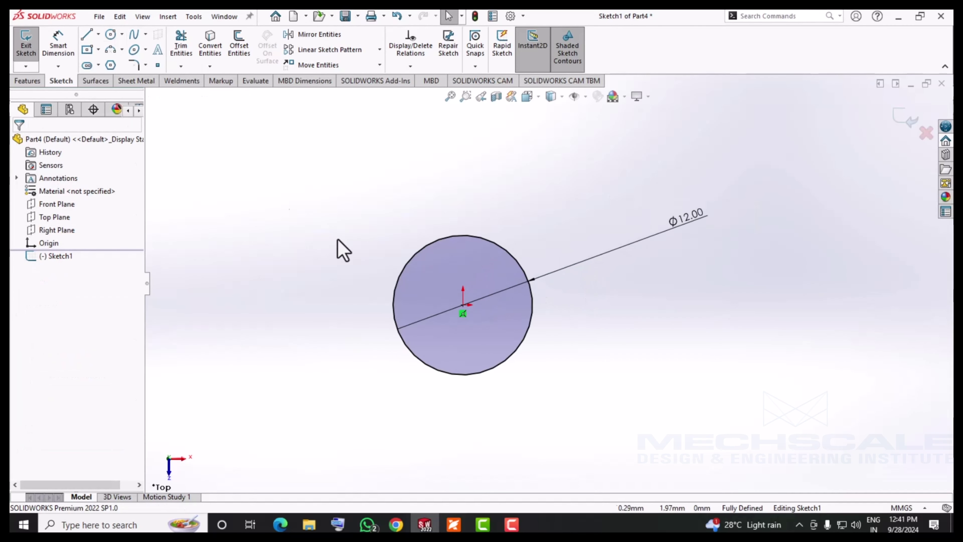
Add a concentric Ø6.25 inner circle at the origin and start a Boss-Extrude
click(111, 34)
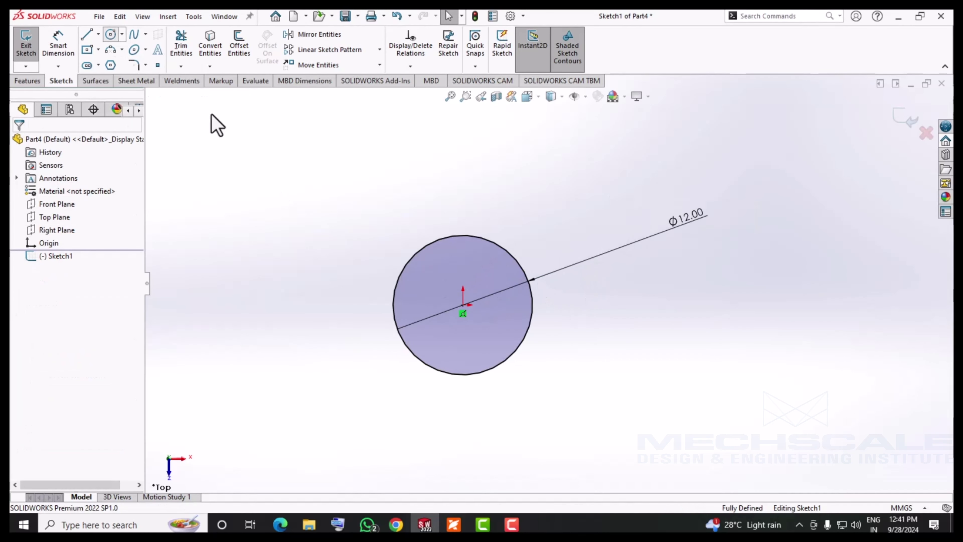
click(464, 311)
text(5)
key(Return)
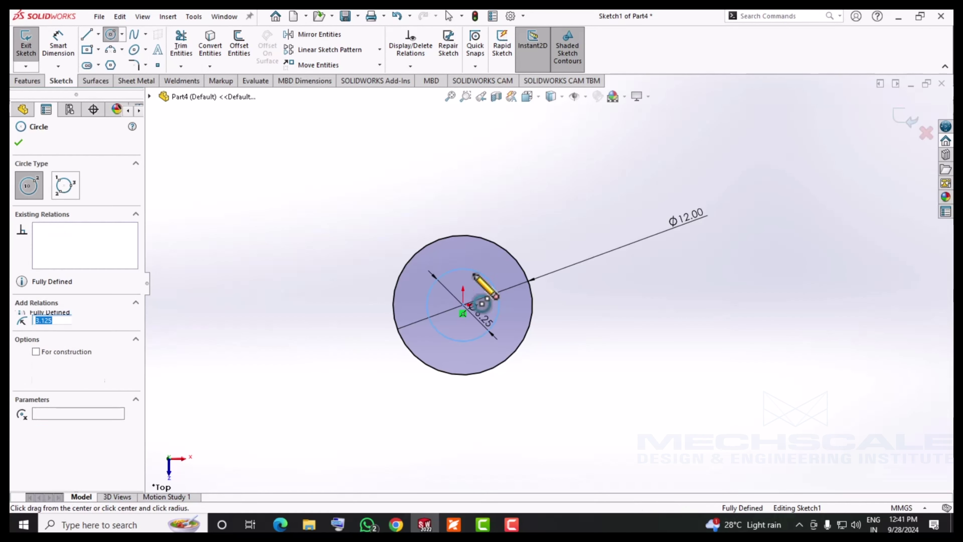
key(Escape)
click(27, 81)
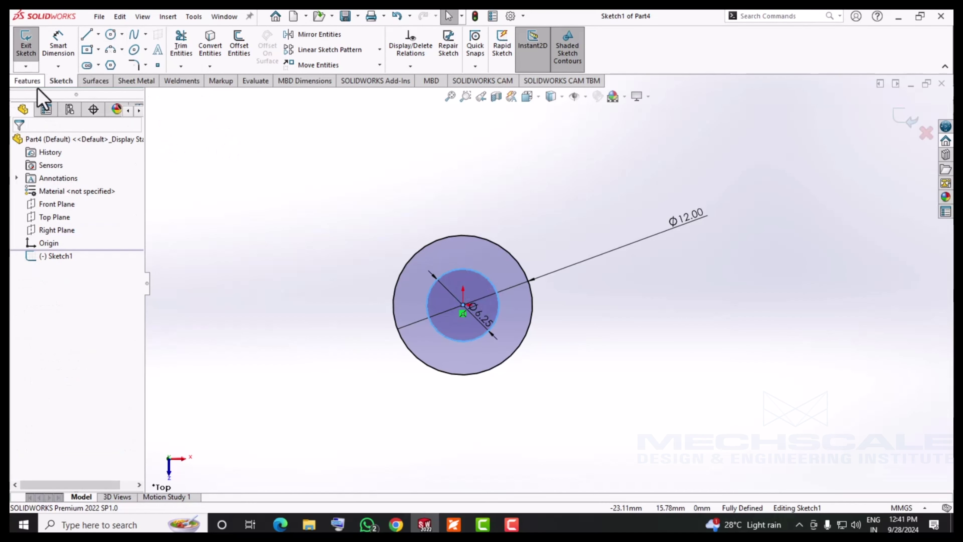
click(30, 44)
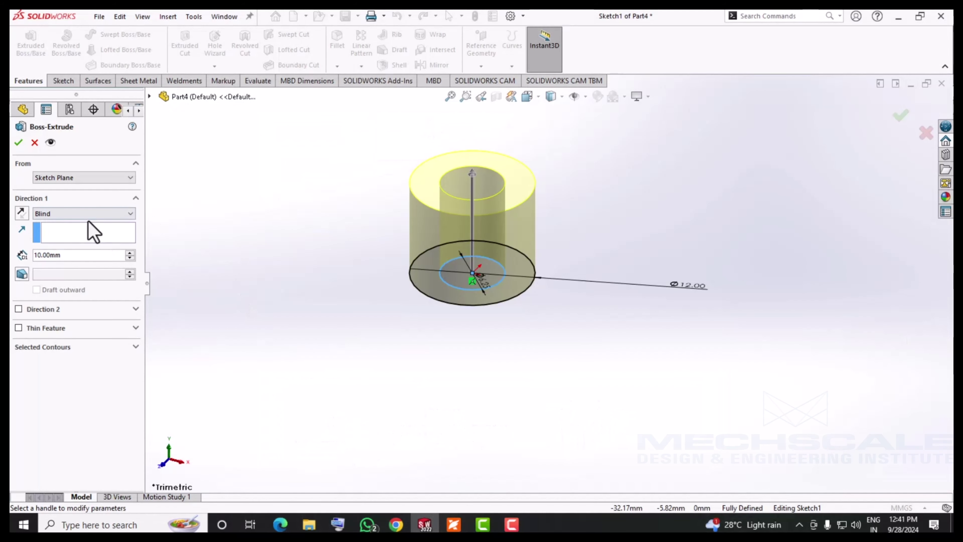
Extrude the washer sketch to a depth of 1 mm
click(72, 256)
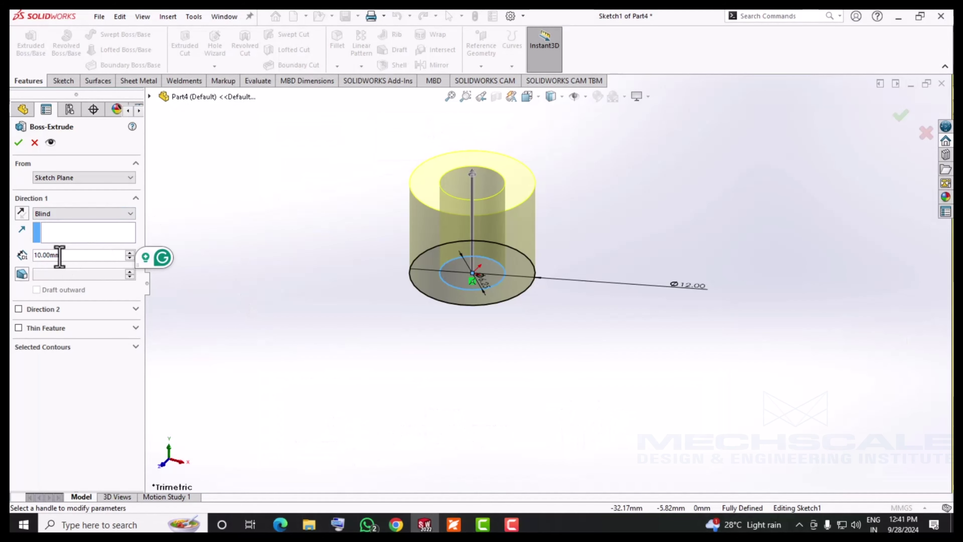
double_click(59, 255)
text(1)
key(Return)
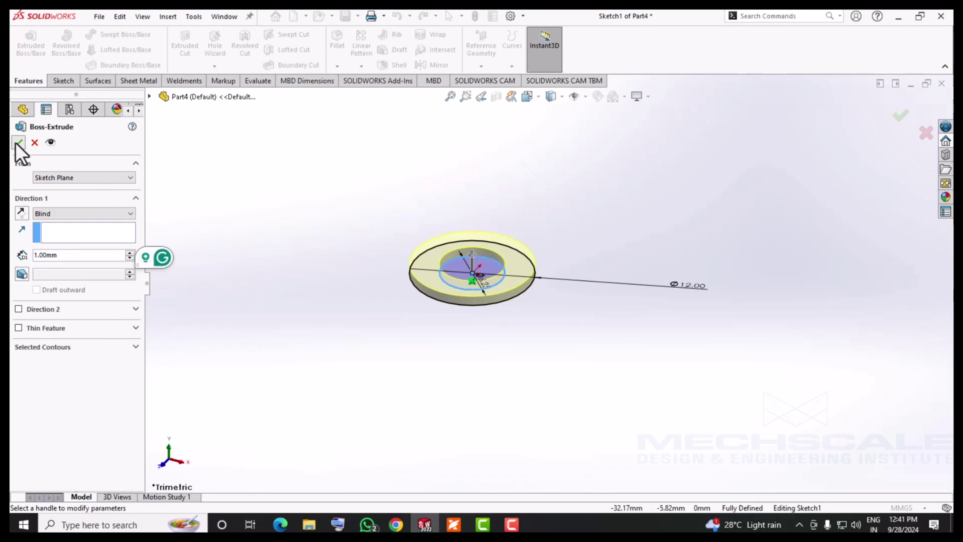
click(21, 143)
Close the part, saving it as 'washer'
click(941, 83)
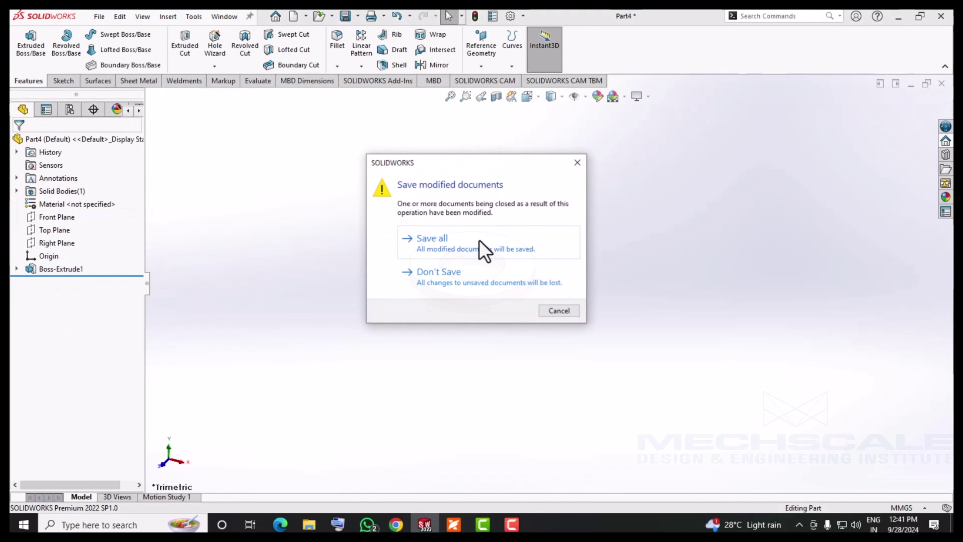
click(481, 247)
text(washer)
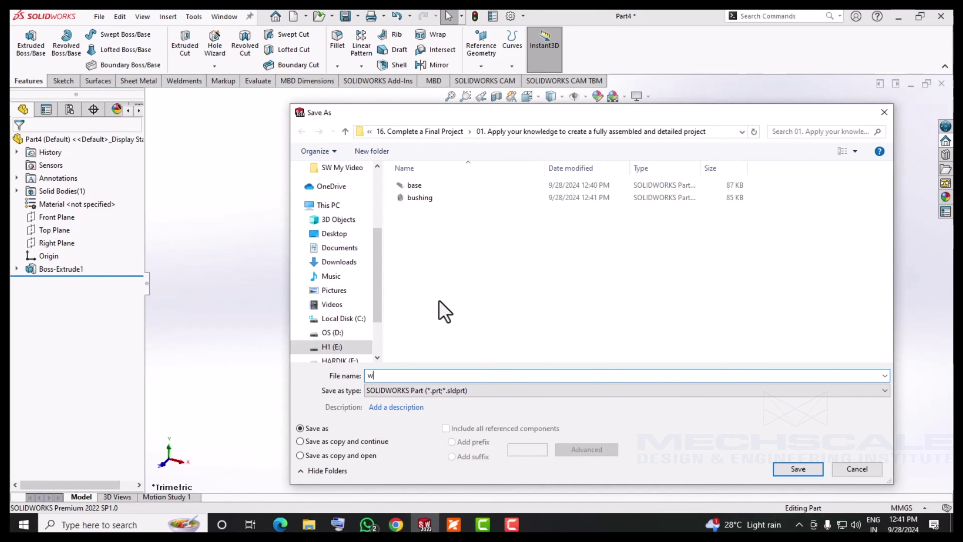
click(804, 469)
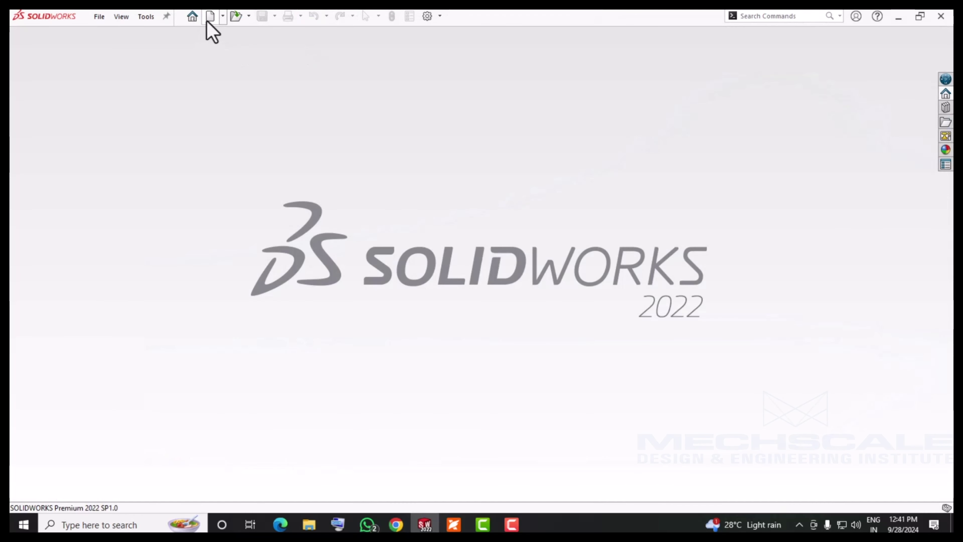
Create a new blank part, Part5
click(210, 16)
click(477, 462)
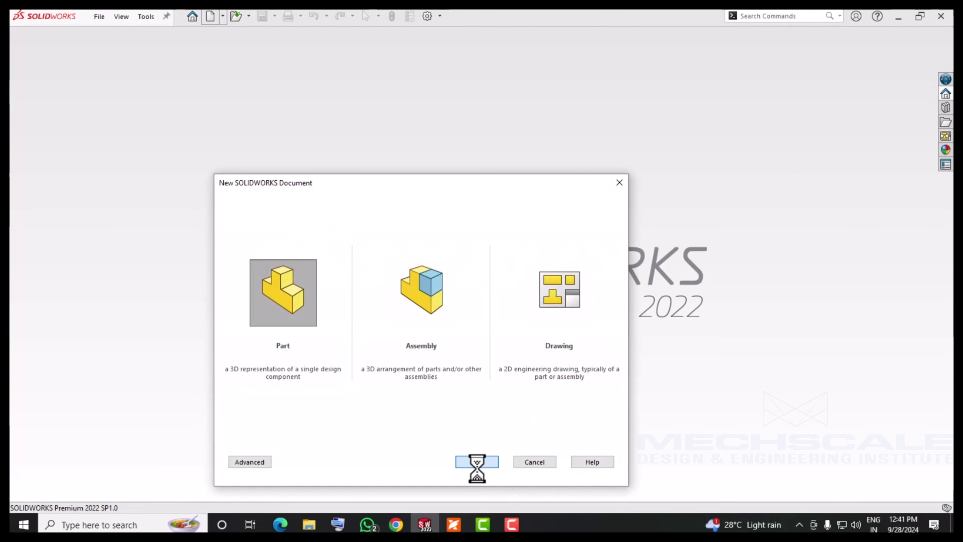
key(alt+Tab)
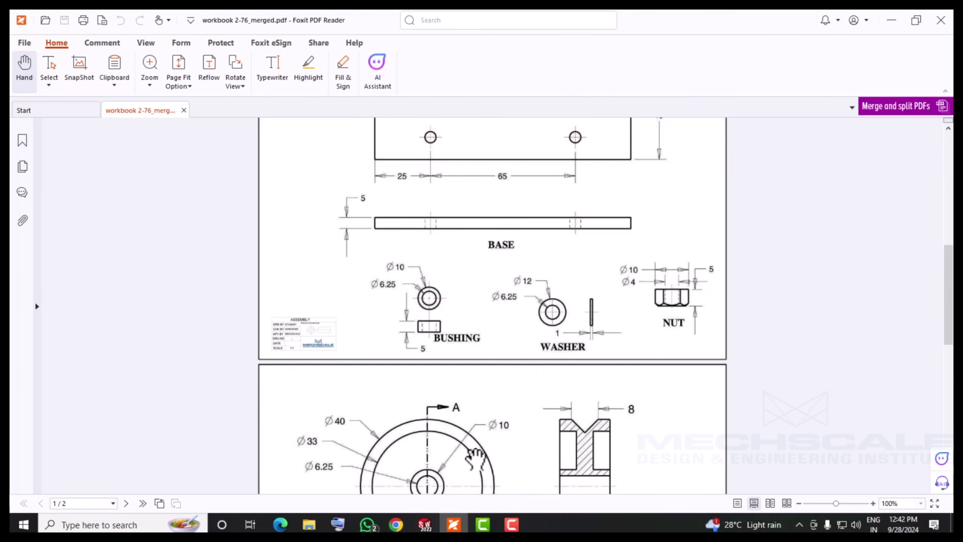
click(425, 524)
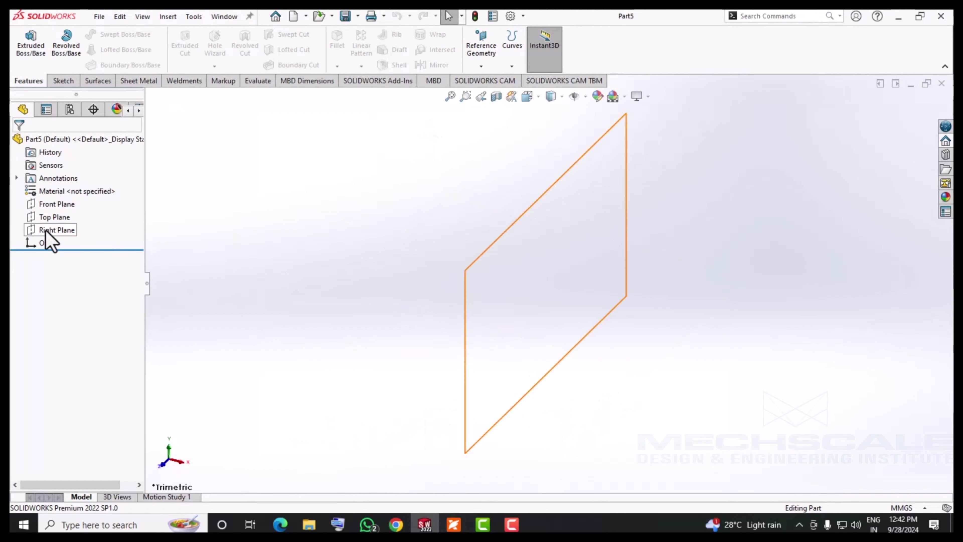
On the Top Plane, sketch concentric Ø10 and Ø4 circles at the origin
click(54, 216)
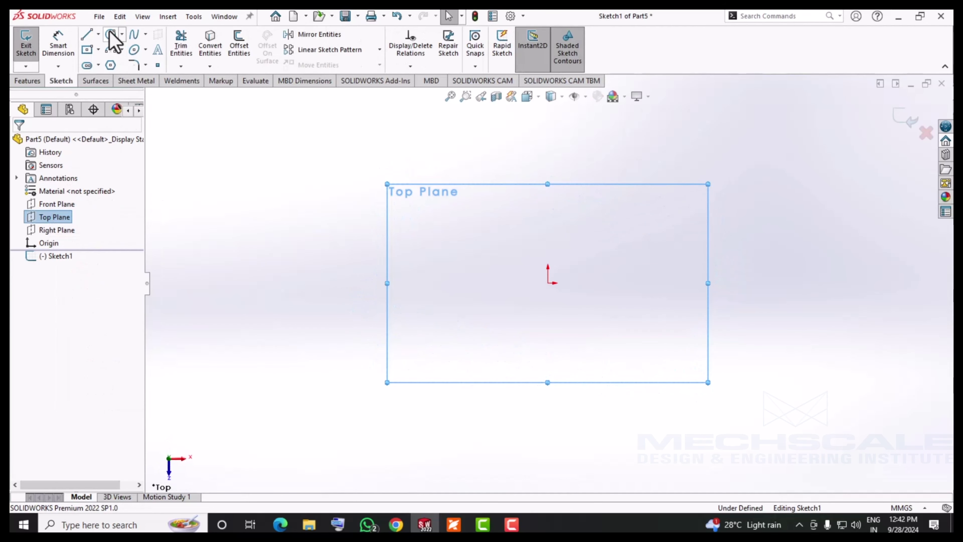
click(110, 34)
click(547, 281)
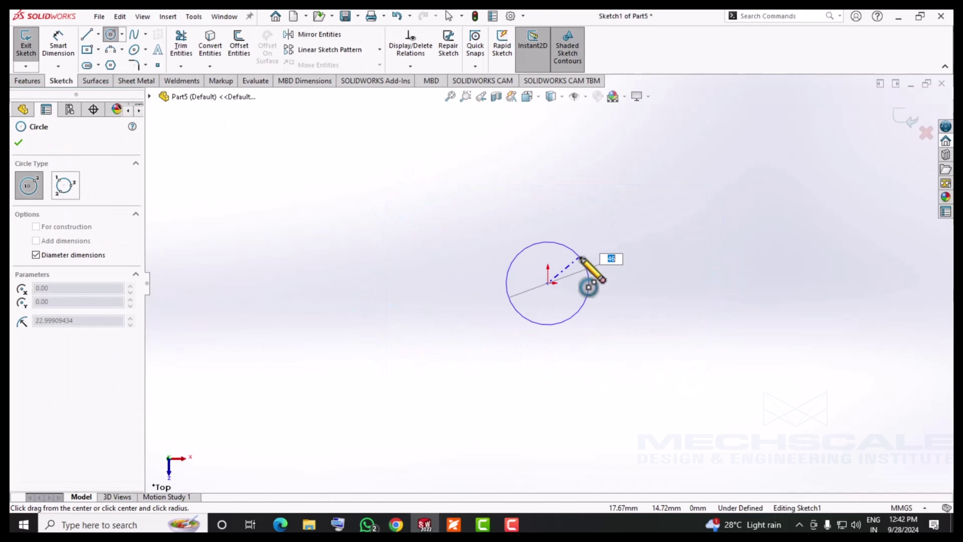
key(Return)
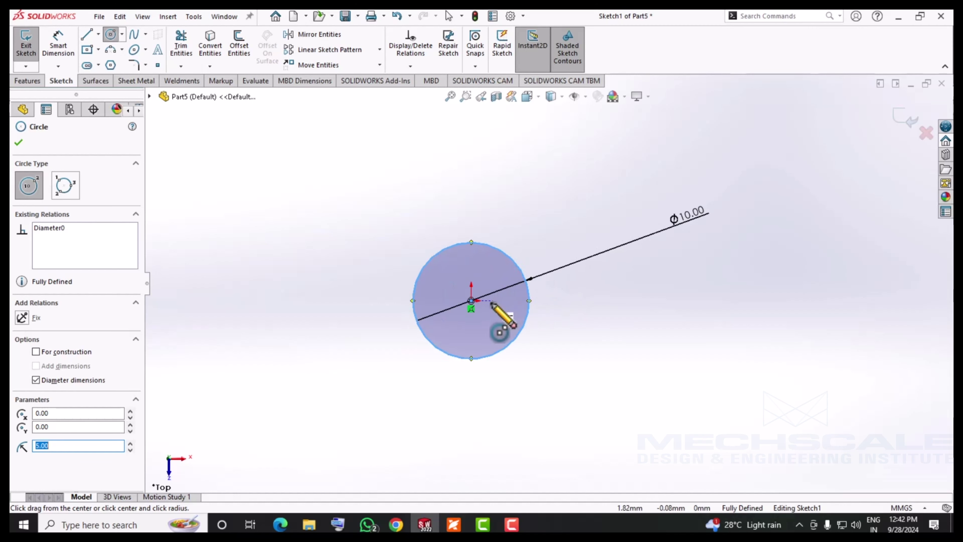
click(474, 302)
key(Return)
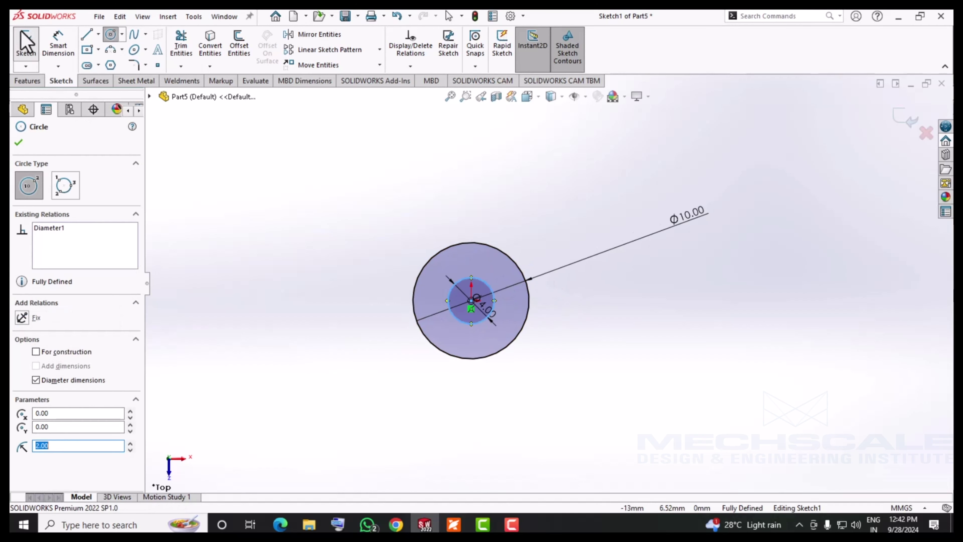
Extrude the circles 10 mm into a hollow tube
click(27, 81)
click(31, 44)
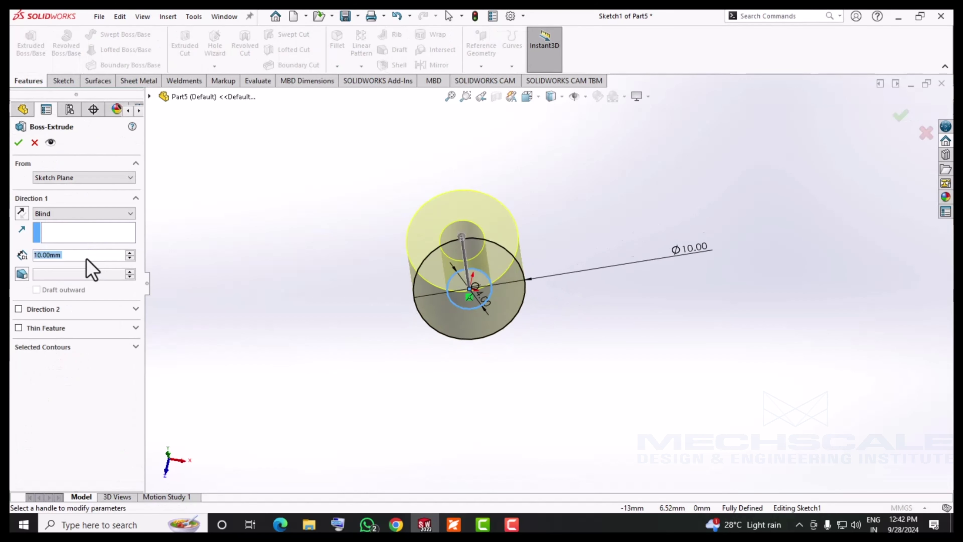
click(19, 143)
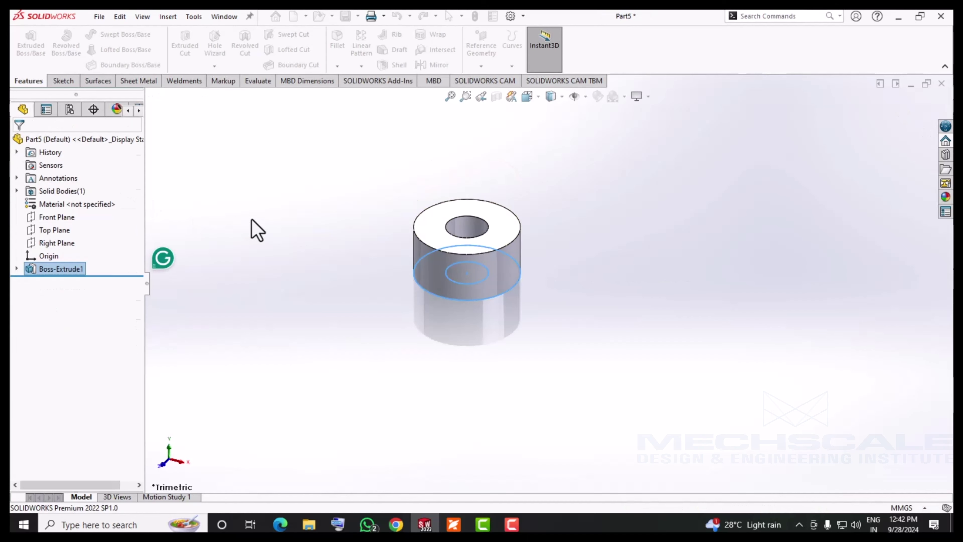
click(17, 269)
Edit the tube's Sketch1 and delete both circles with their dimensions
click(55, 282)
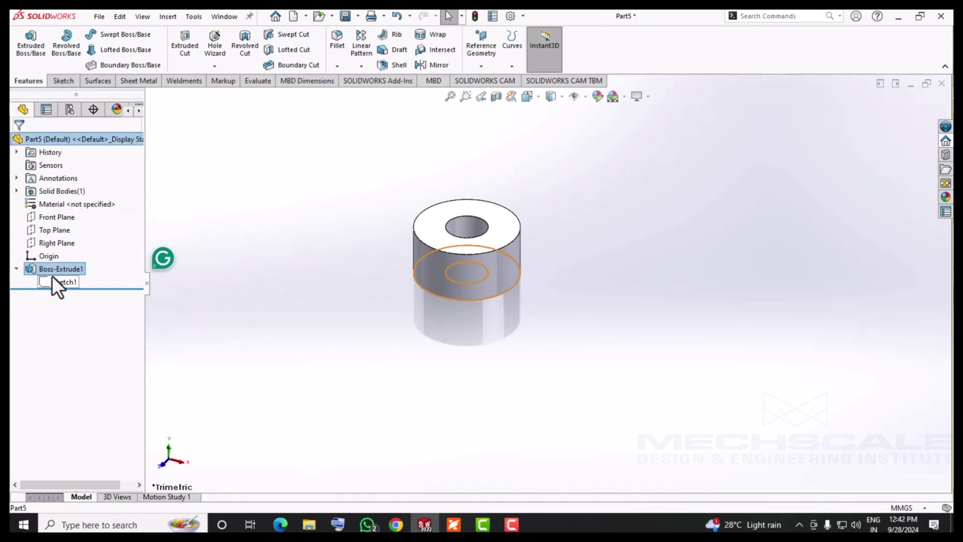
right_click(56, 283)
click(66, 241)
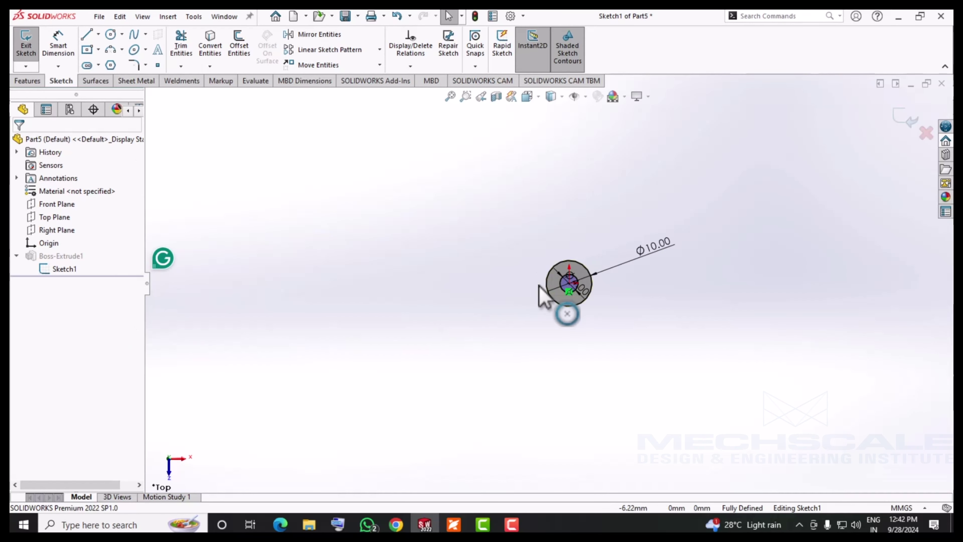
drag(439, 229, 629, 327)
key(Delete)
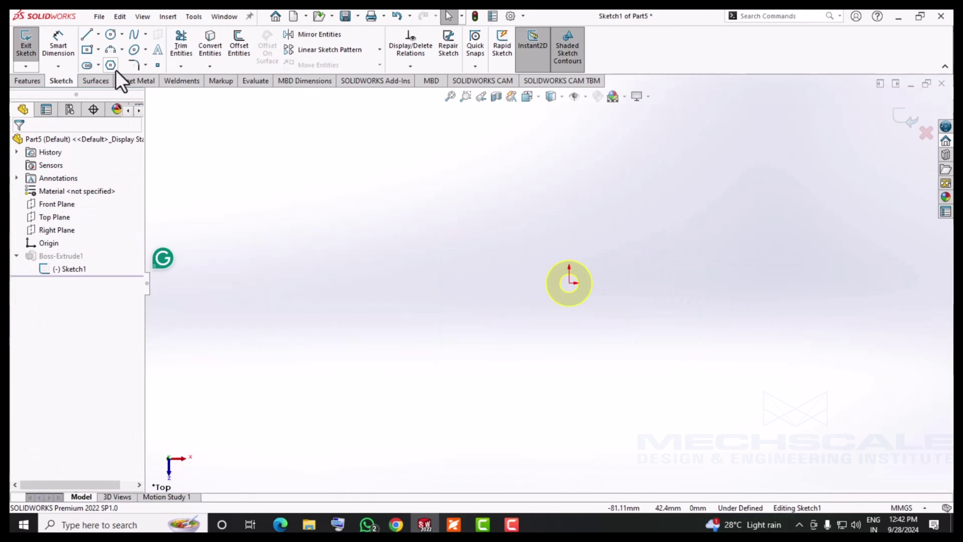
Draw a hexagon at the origin dimensioned 10 mm across flats
click(569, 283)
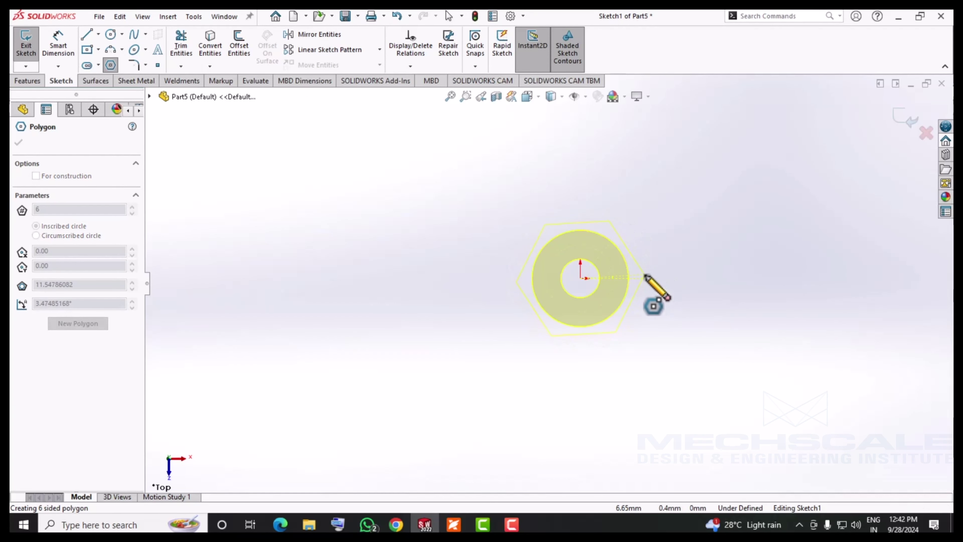
click(647, 279)
key(Escape)
click(58, 44)
click(580, 222)
click(580, 334)
text(10)
key(Return)
click(110, 65)
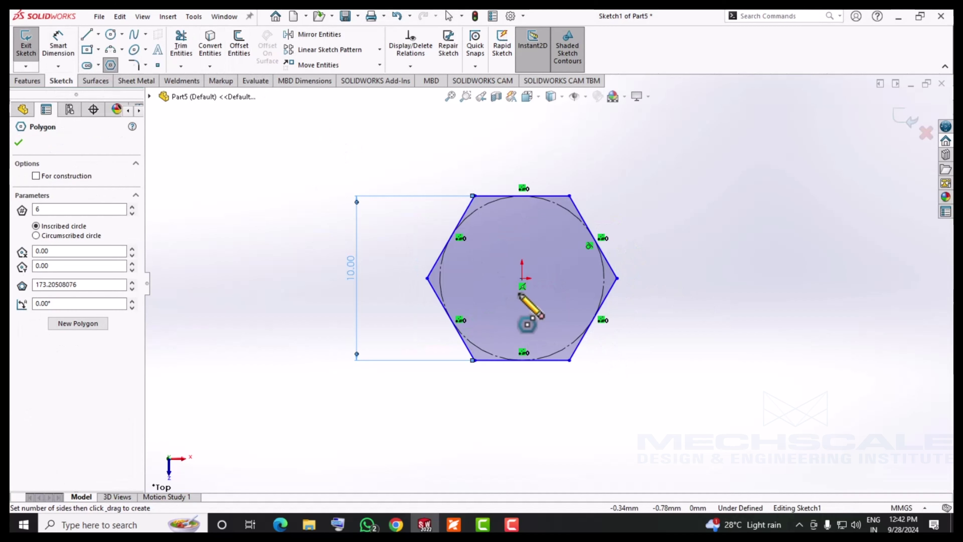
key(Escape)
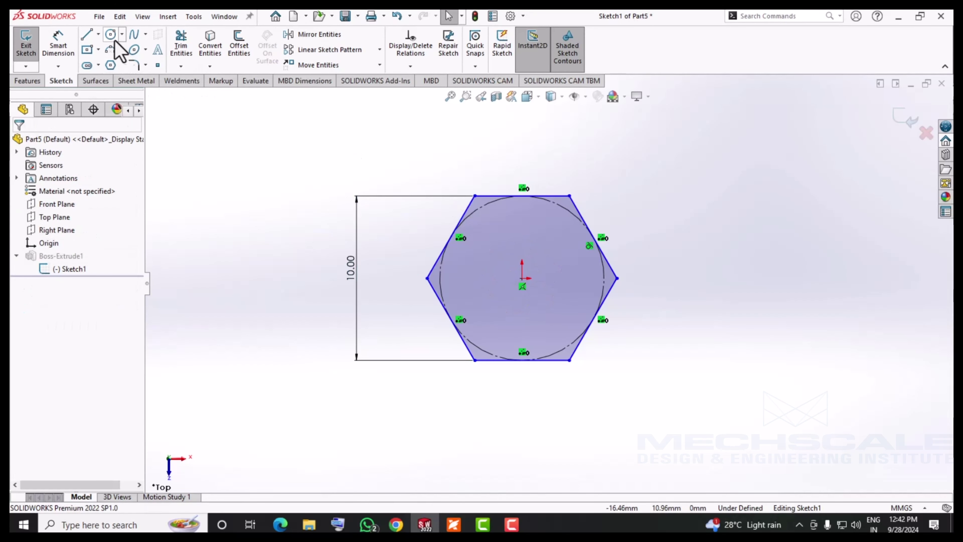
Add a Ø4 centre circle and rebuild the part as a hex prism
click(110, 34)
click(523, 279)
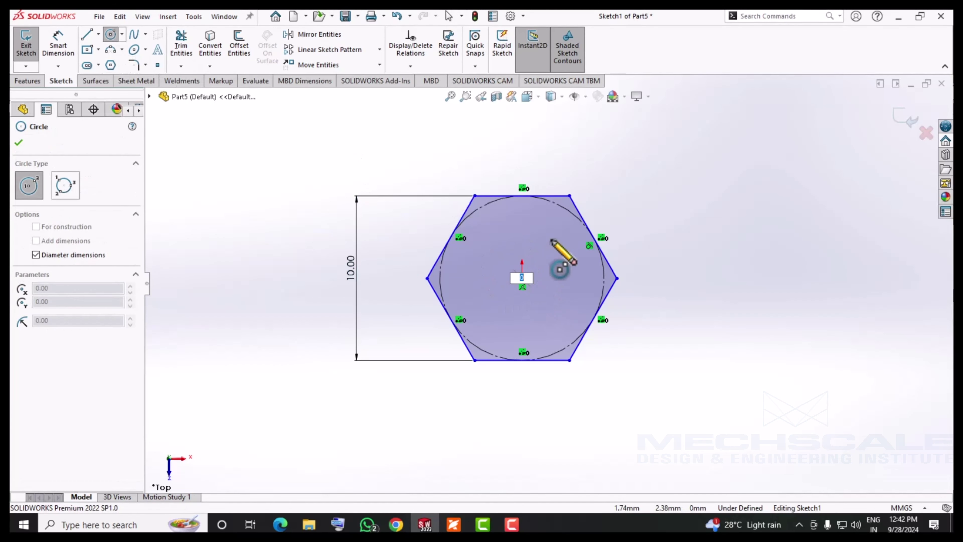
click(546, 255)
click(29, 80)
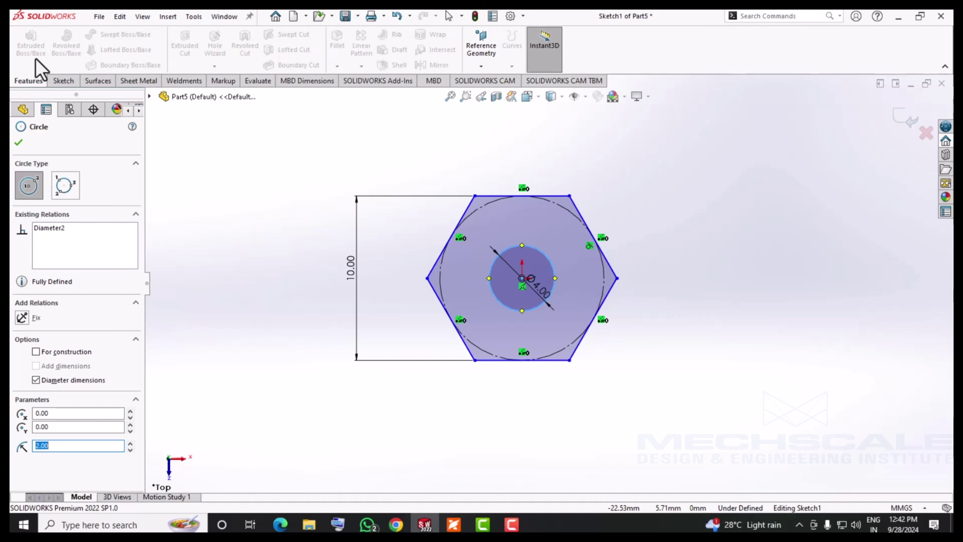
click(904, 119)
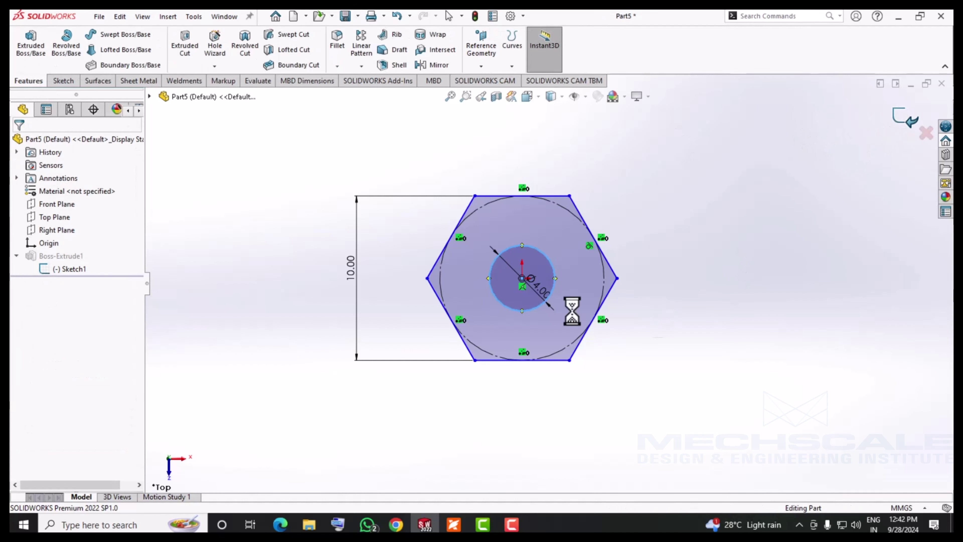
Sketch a circle on the prism's top face, centred on the origin, touching the flats
right_click(501, 258)
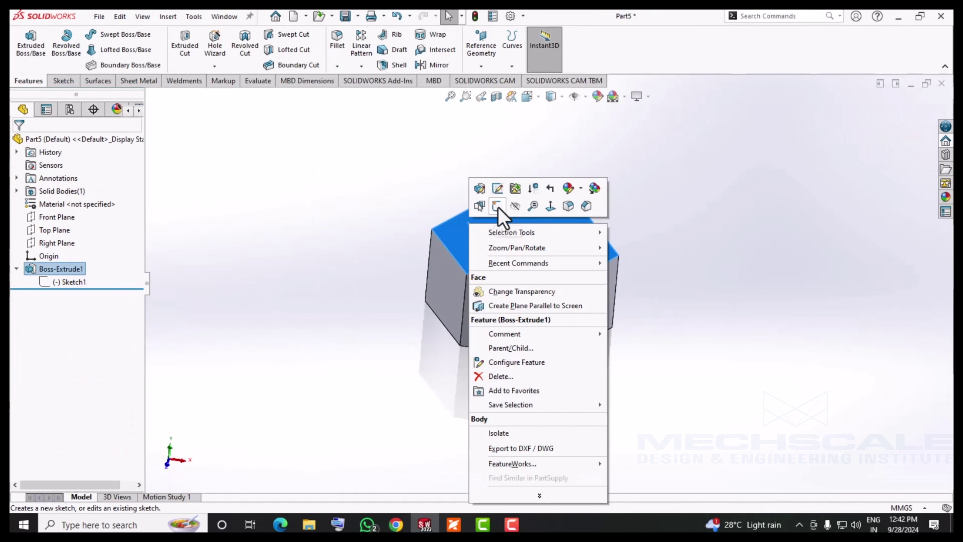
click(497, 207)
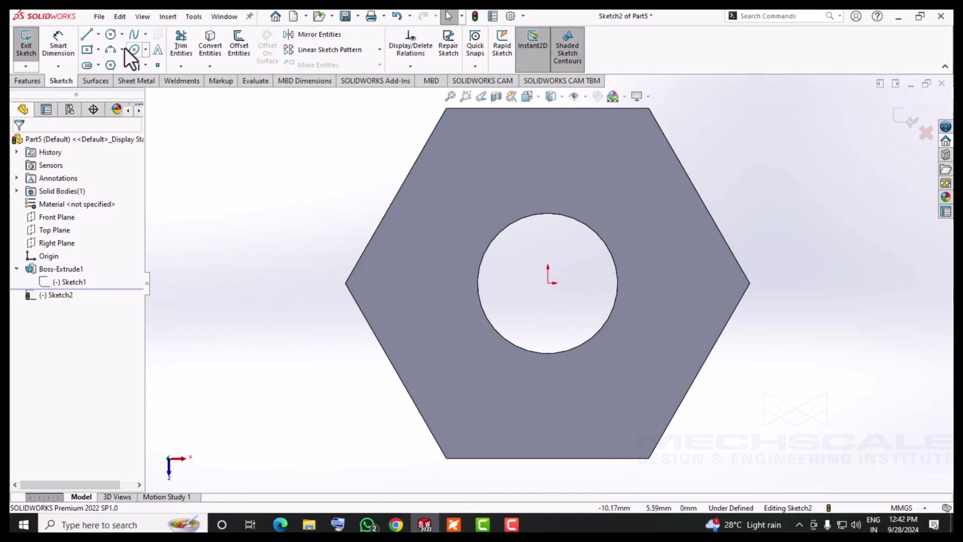
click(111, 34)
click(548, 282)
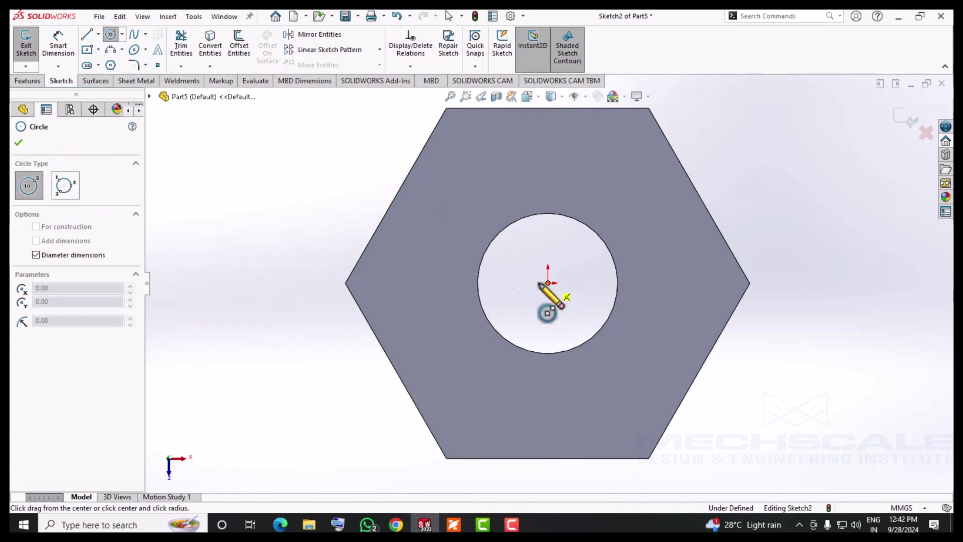
click(396, 367)
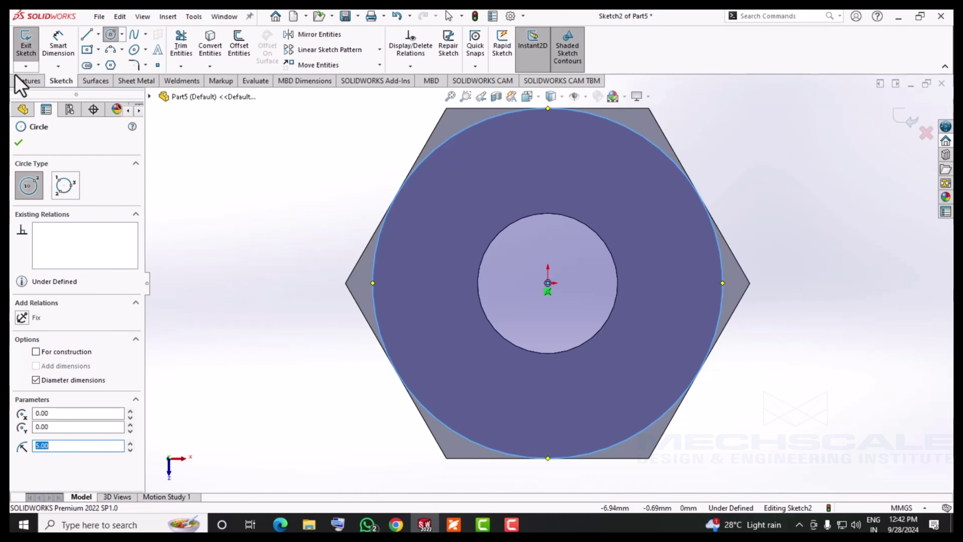
Cut 5 mm outside the circle with a 30° draft to chamfer the top corners
click(28, 81)
click(193, 41)
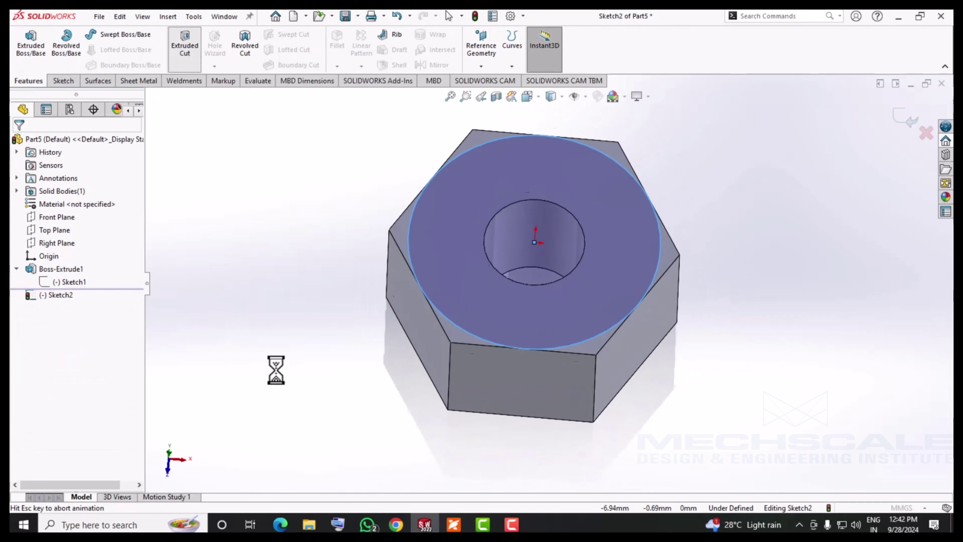
click(37, 271)
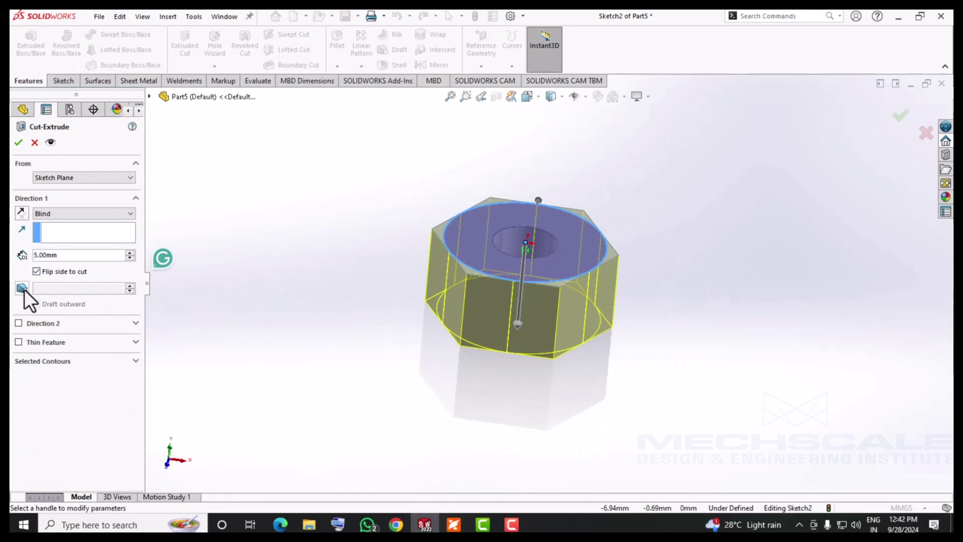
click(22, 288)
text(30)
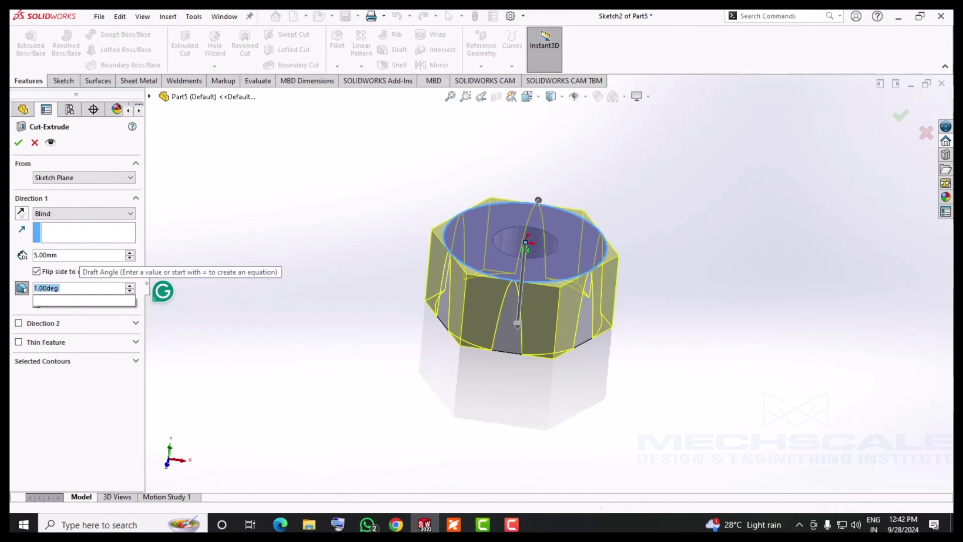
key(Return)
click(18, 142)
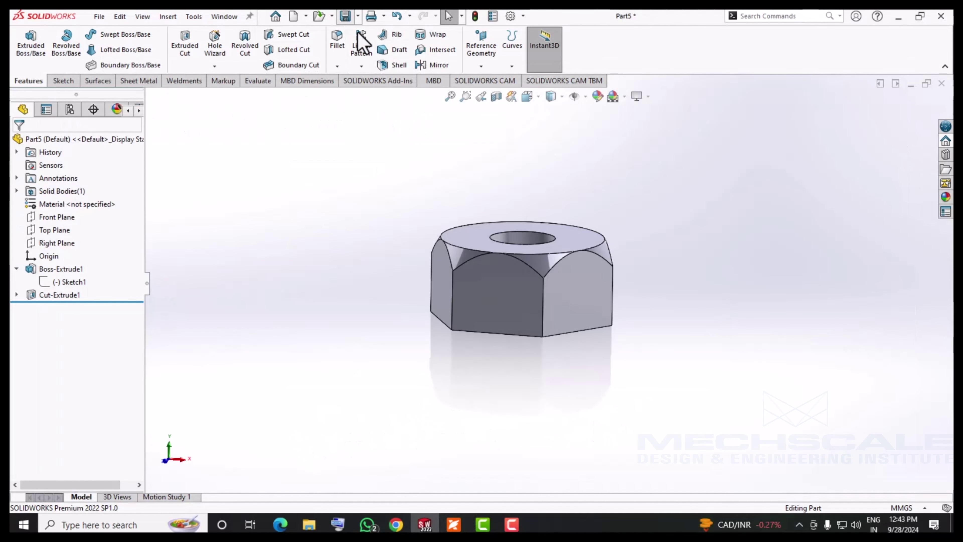
Save the part as 'nut' and close it
key(ctrl+s)
text(nu)
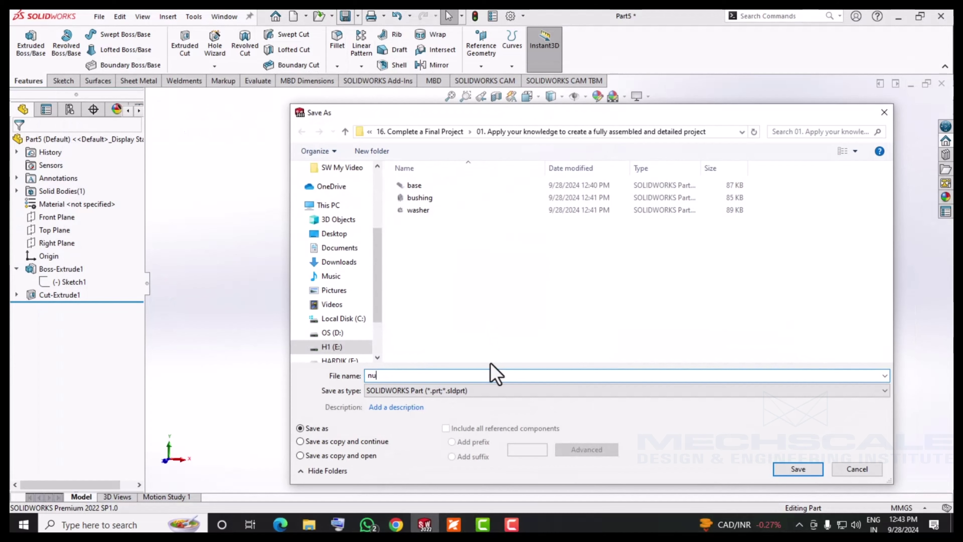
text(t)
click(800, 468)
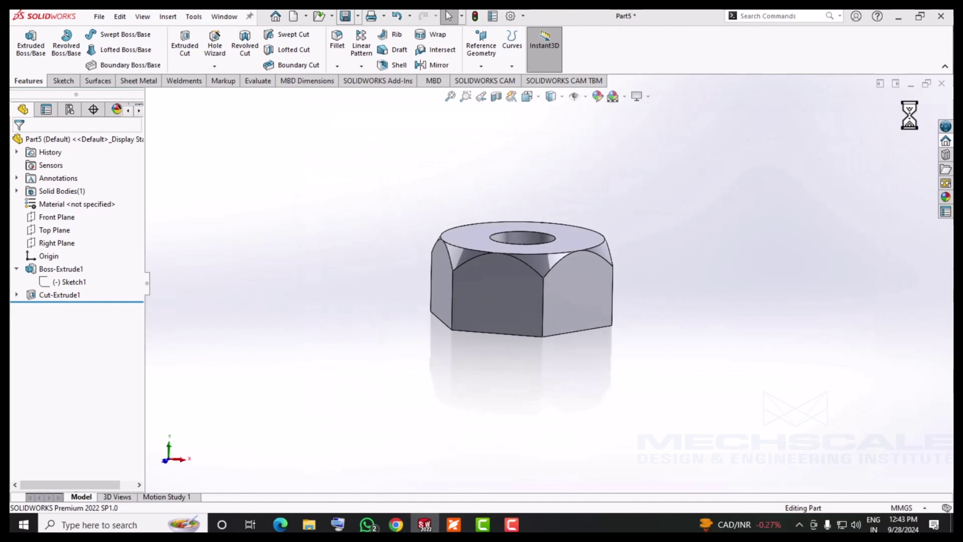
click(944, 83)
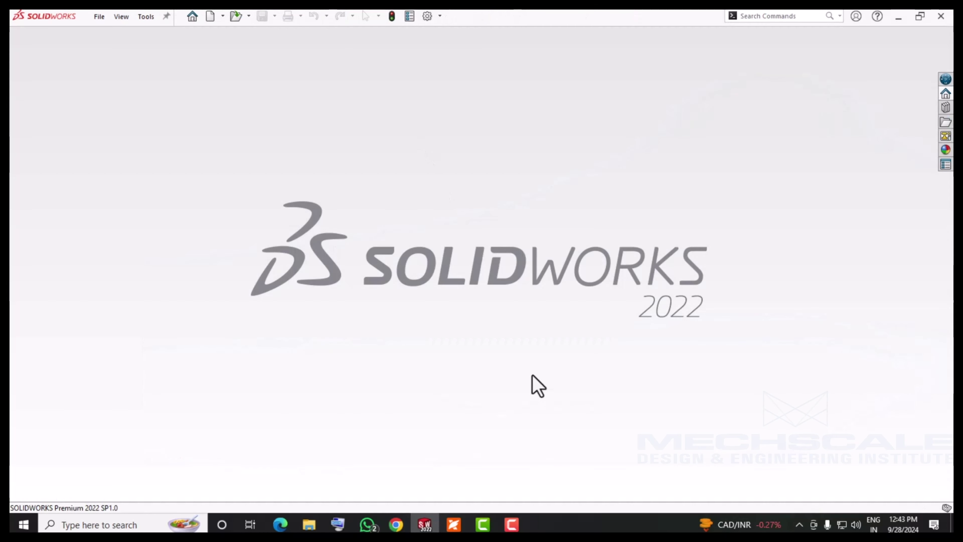
Review the wheel drawing in the PDF, then return to the new Part6
click(454, 524)
scroll(496, 409, down, 3)
scroll(490, 392, down, 2)
click(424, 524)
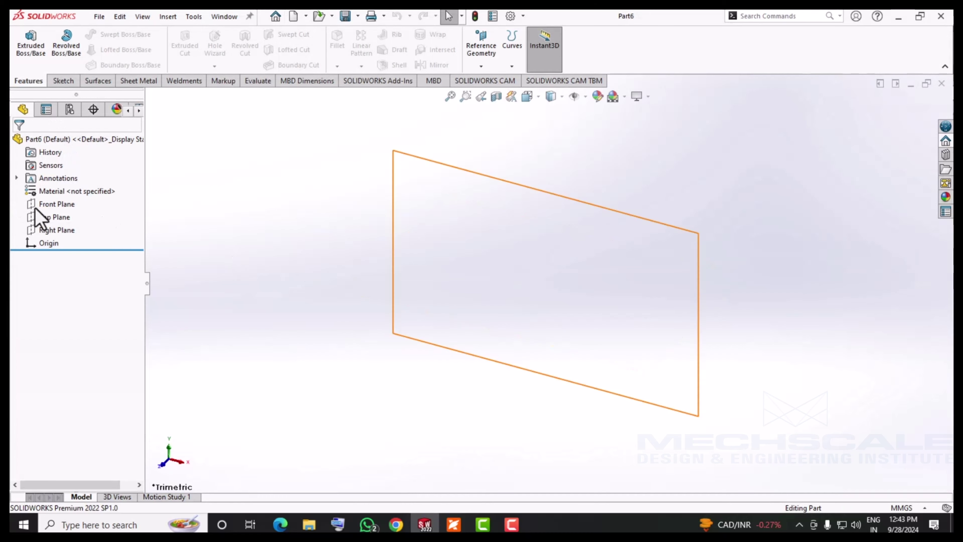
On the Front Plane, draw a horizontal midpoint centerline through the origin
click(54, 204)
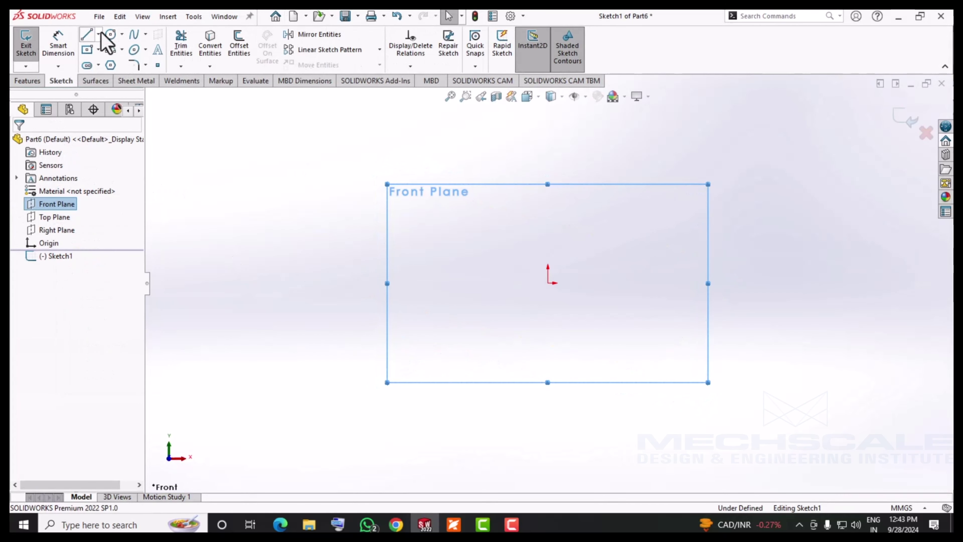
click(99, 34)
click(110, 61)
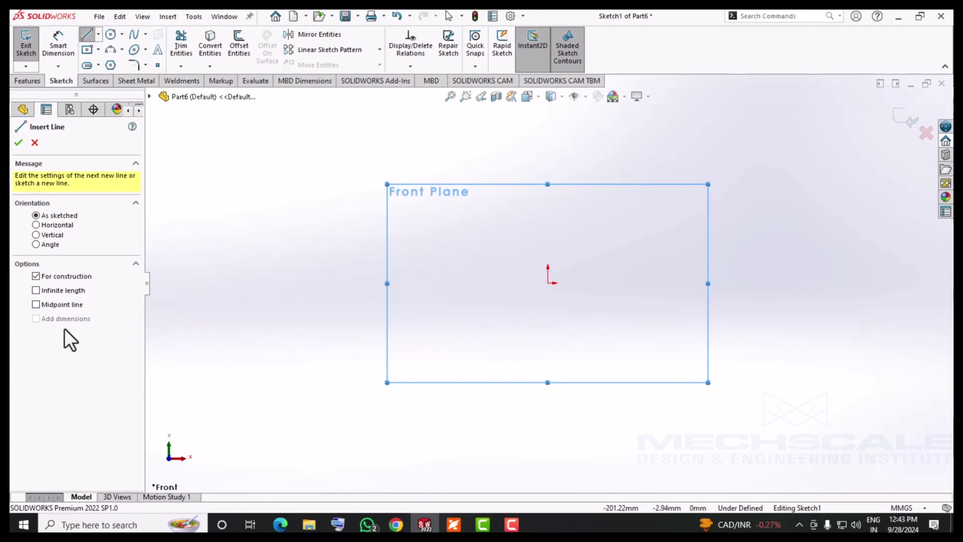
click(56, 305)
click(548, 283)
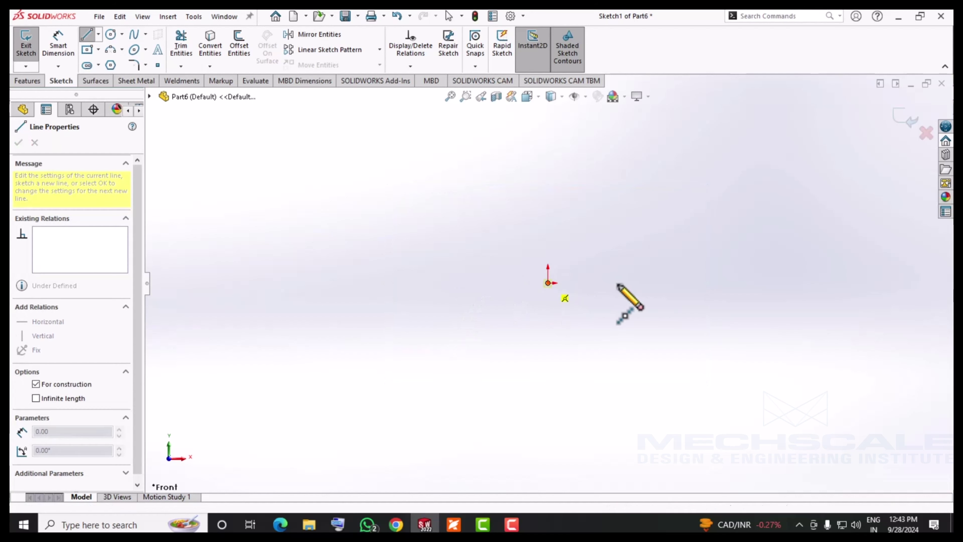
click(628, 282)
key(Escape)
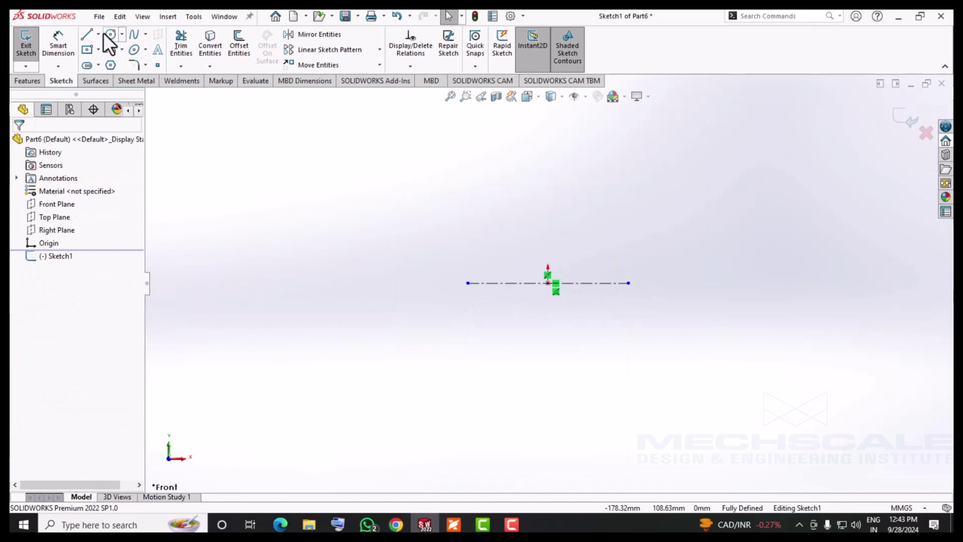
Draw a horizontal line just above the centerline
click(98, 34)
scroll(566, 246, down, 1)
scroll(563, 249, down, 2)
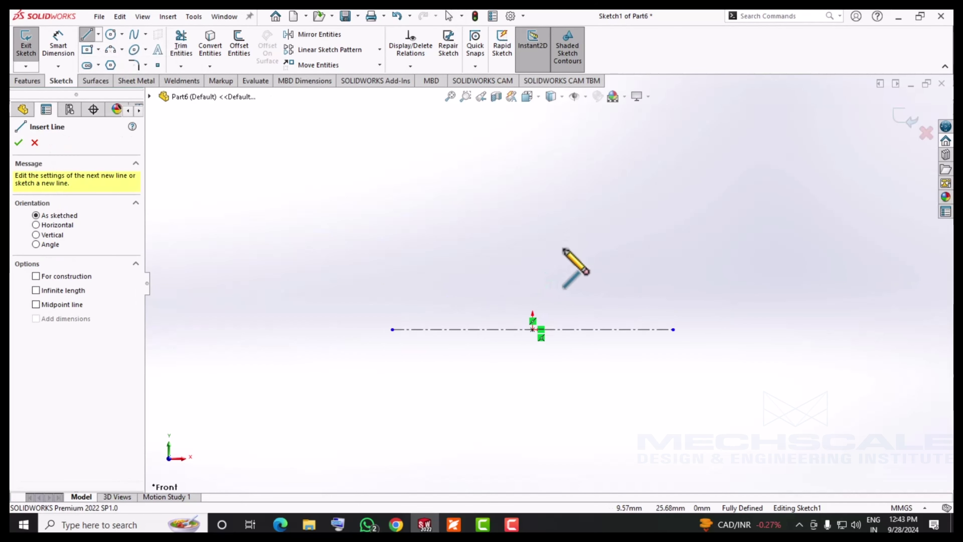
click(491, 289)
click(574, 289)
key(Escape)
Draw the closed profile: bottom edge, right side, V-notch and left side
key(l)
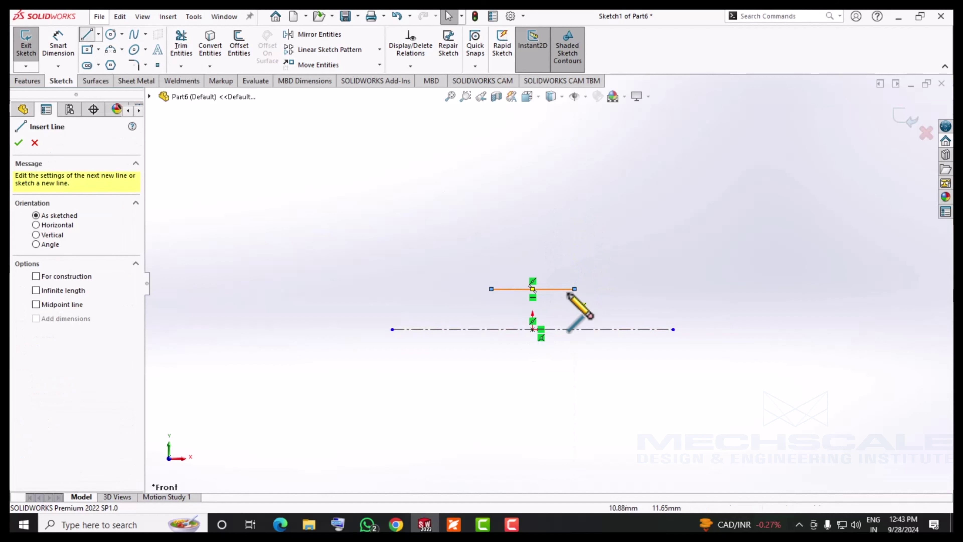
click(590, 304)
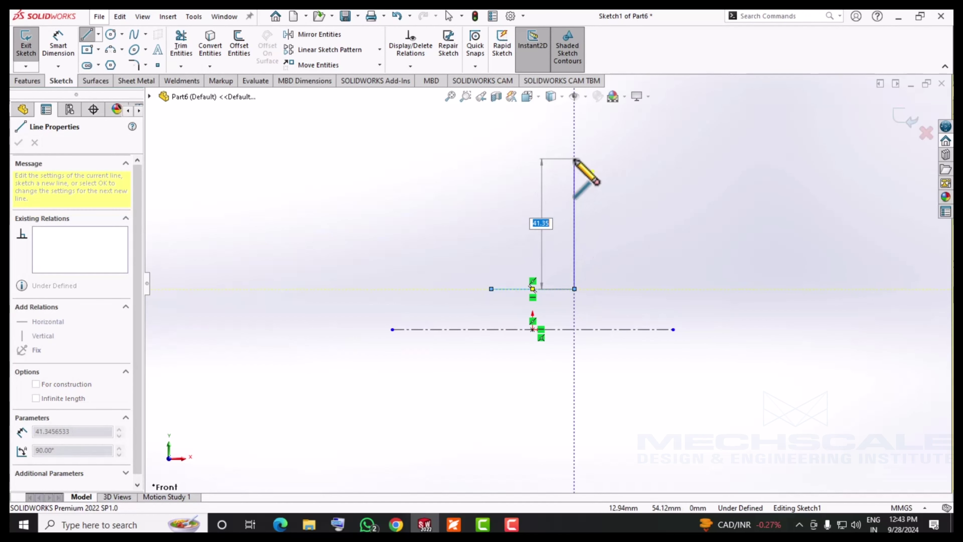
click(575, 158)
click(554, 158)
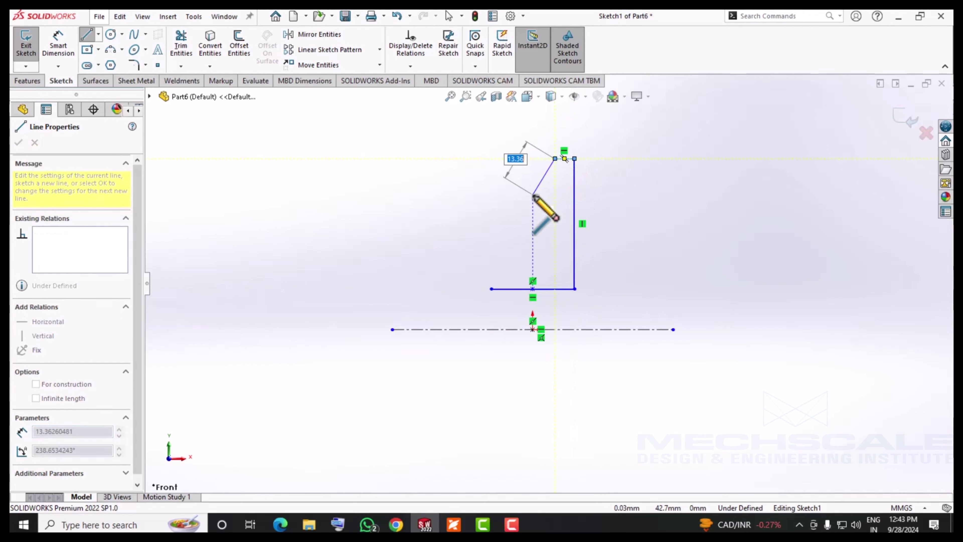
click(533, 194)
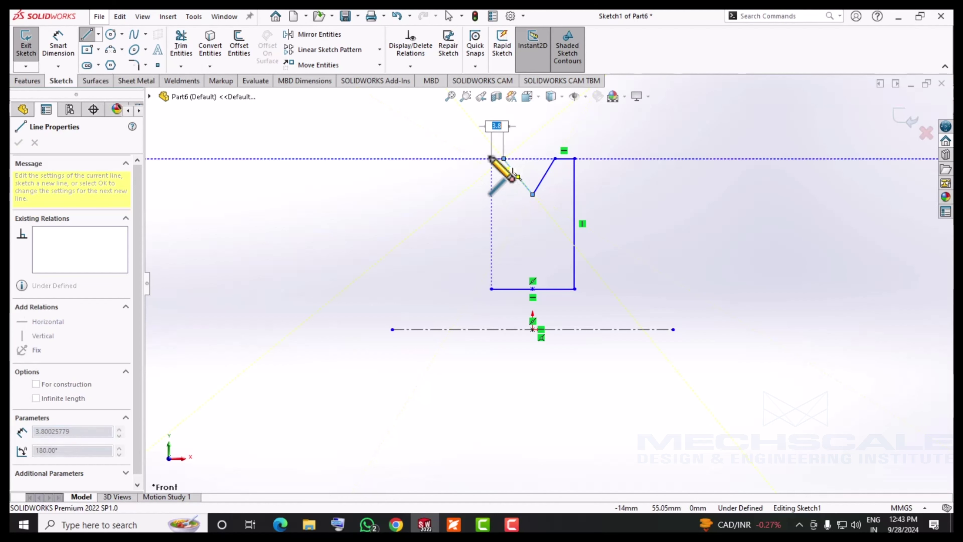
click(491, 158)
click(491, 288)
key(Escape)
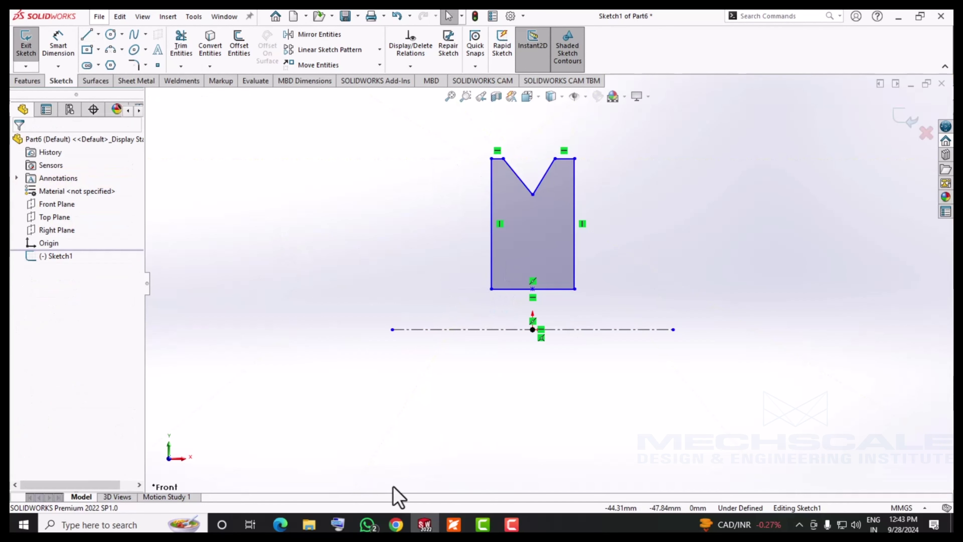
click(453, 525)
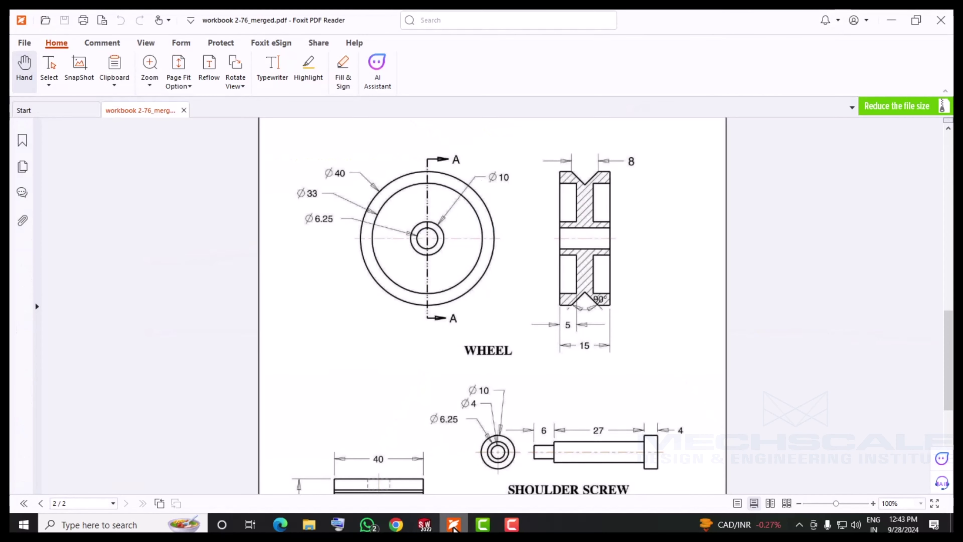
click(425, 525)
Dimension the notch's top opening to 8 mm wide
key(f)
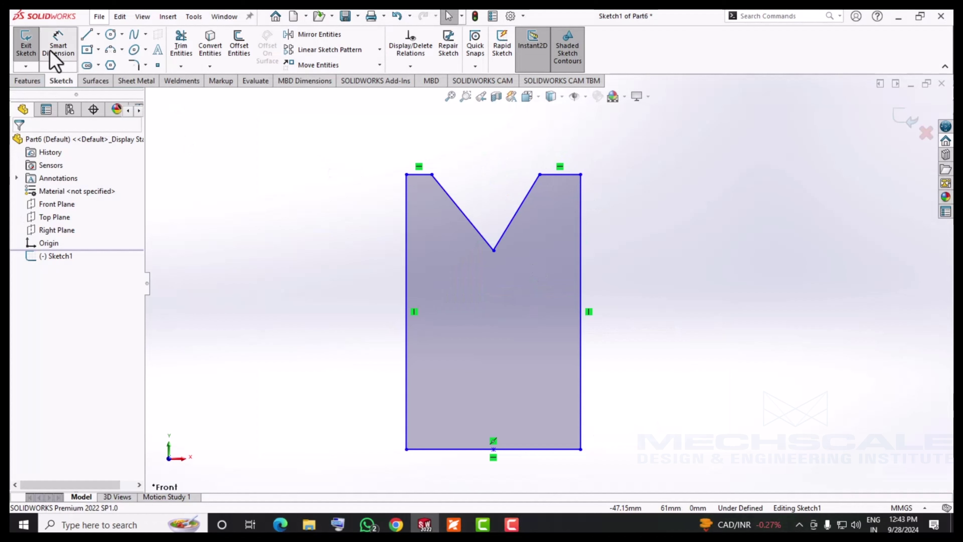
click(50, 52)
click(432, 174)
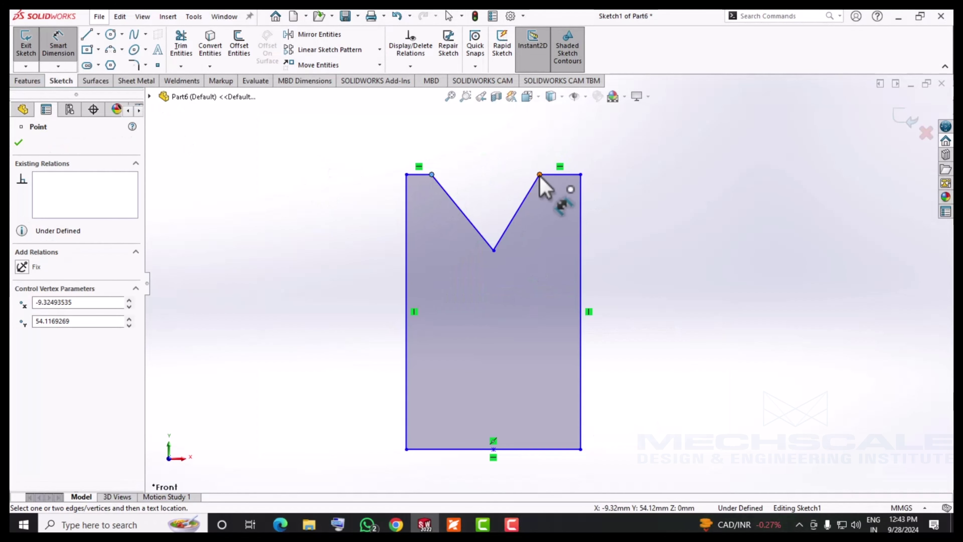
click(540, 174)
click(501, 156)
text(8)
key(Return)
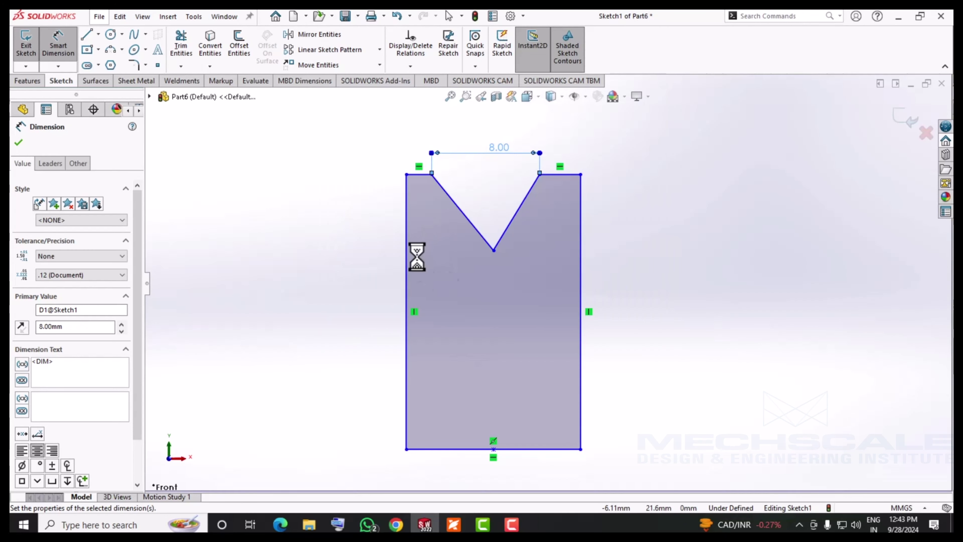
key(Escape)
Set a 90° angle between the notch's two slopes
click(58, 44)
click(438, 288)
click(570, 288)
click(474, 213)
text(90)
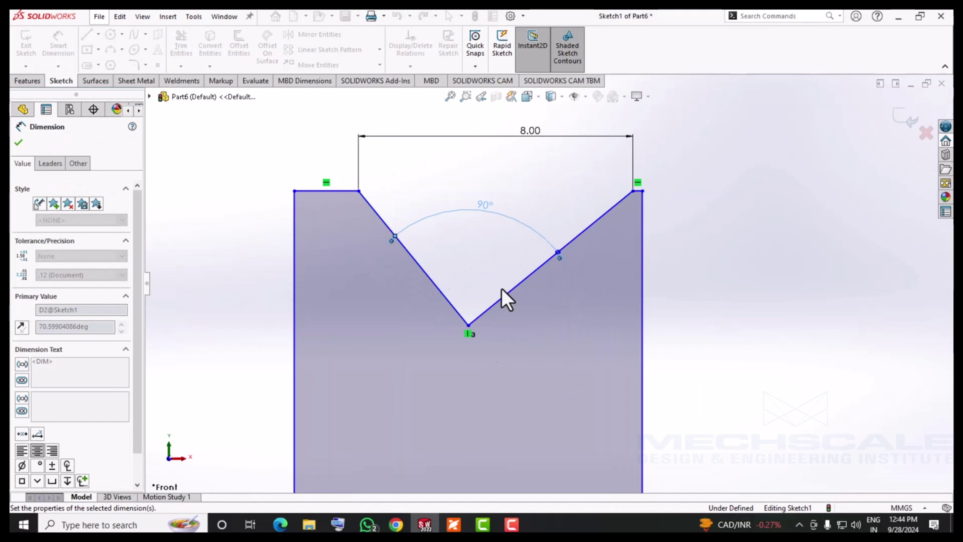
scroll(553, 303, down, 3)
key(Escape)
scroll(645, 311, down, 2)
scroll(526, 477, up, 3)
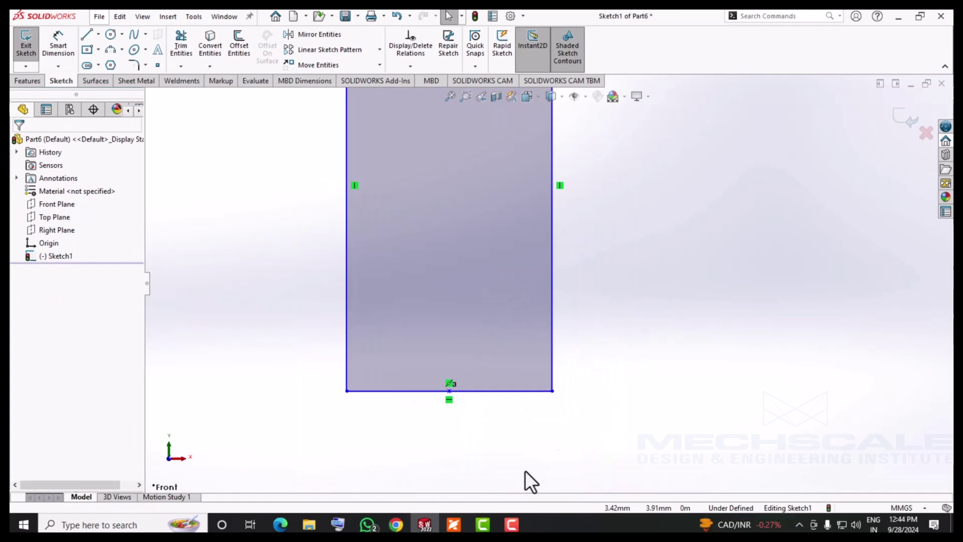
scroll(505, 427, down, 1)
scroll(505, 428, down, 2)
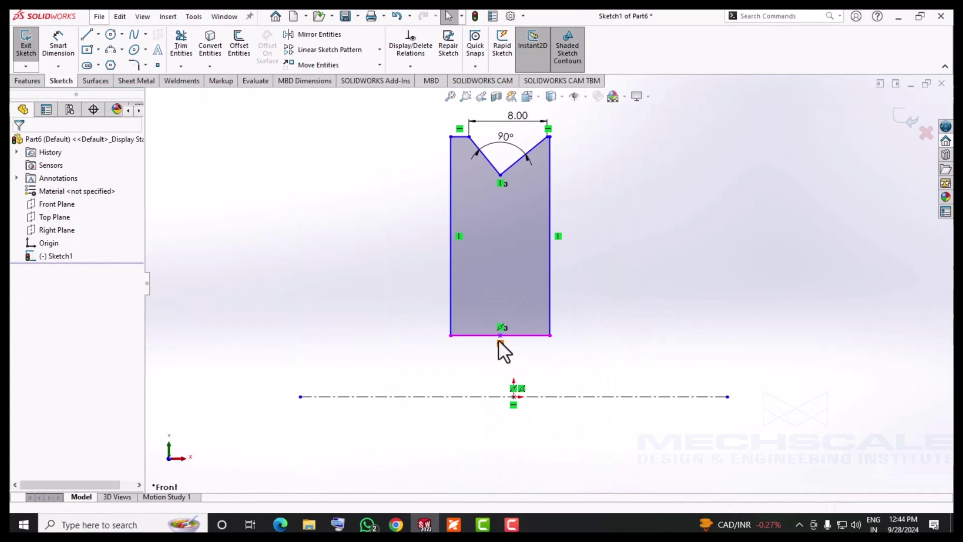
Select the bottom edge's midpoint together with the origin
click(500, 336)
ctrl+click(513, 397)
key(alt+Tab)
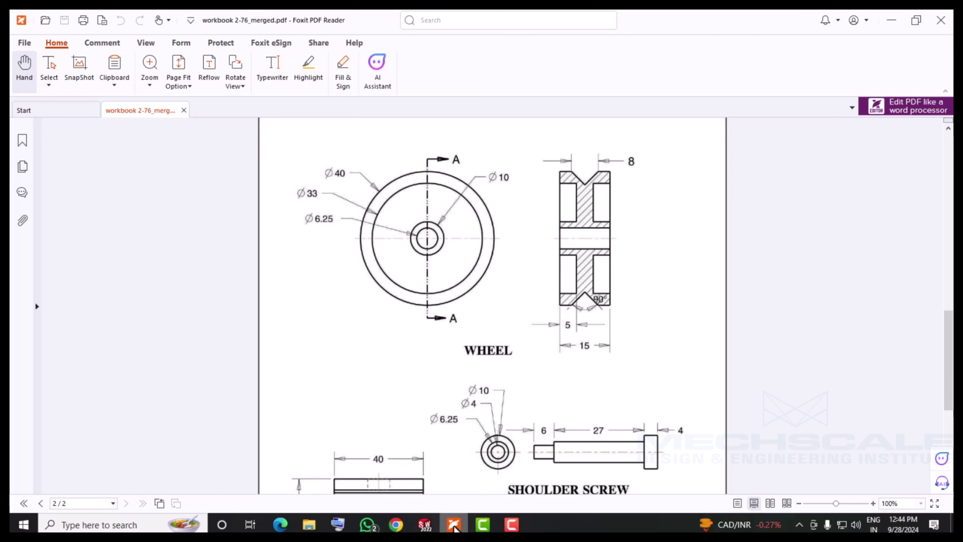
Return from the wheel drawing in Foxit to the SOLIDWORKS sketch
click(425, 524)
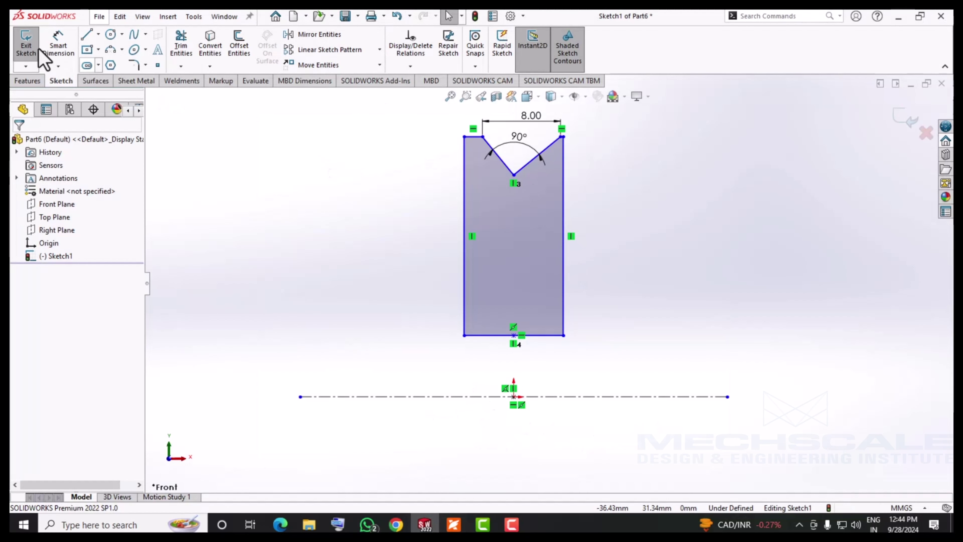
Dimension the profile's width between its two vertical sides as 15 mm
click(49, 49)
click(563, 243)
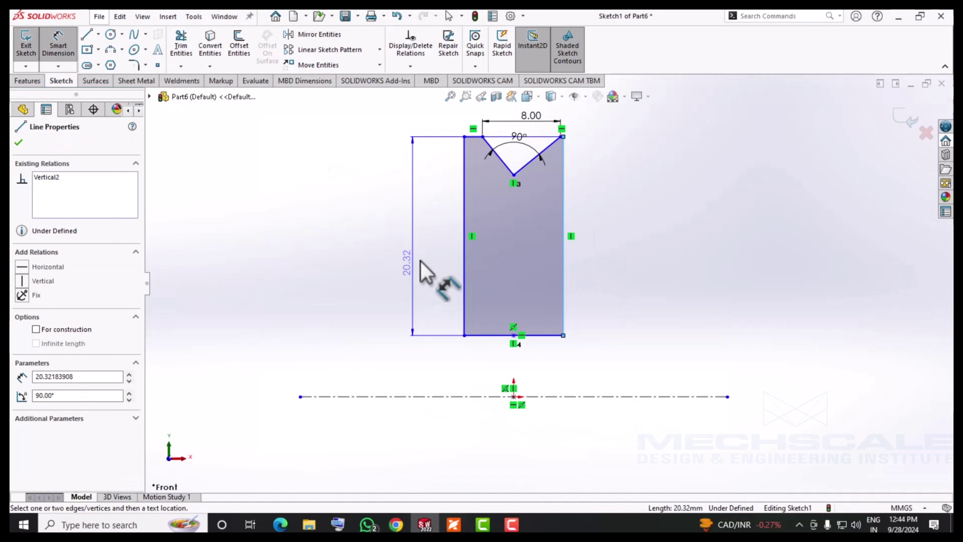
click(465, 246)
click(546, 444)
text(15)
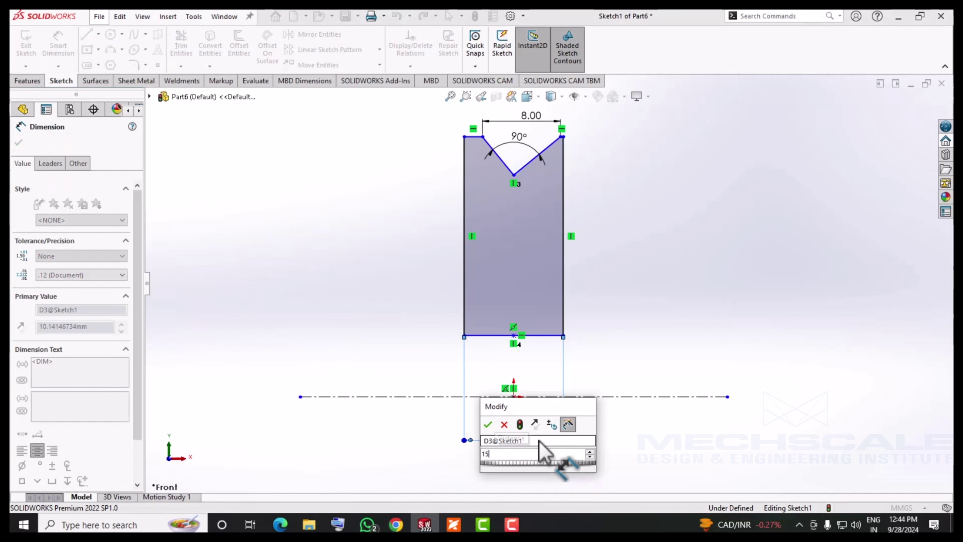
key(Return)
key(Escape)
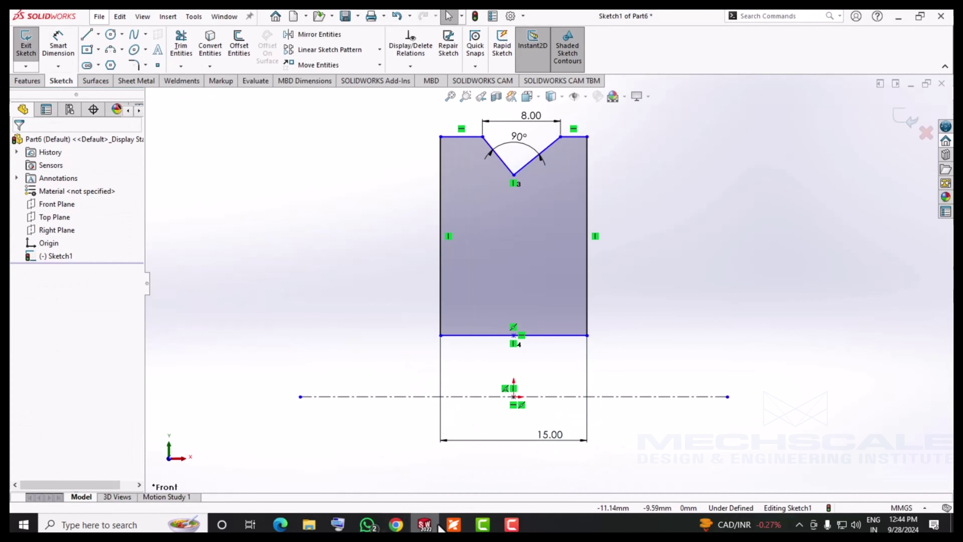
click(454, 526)
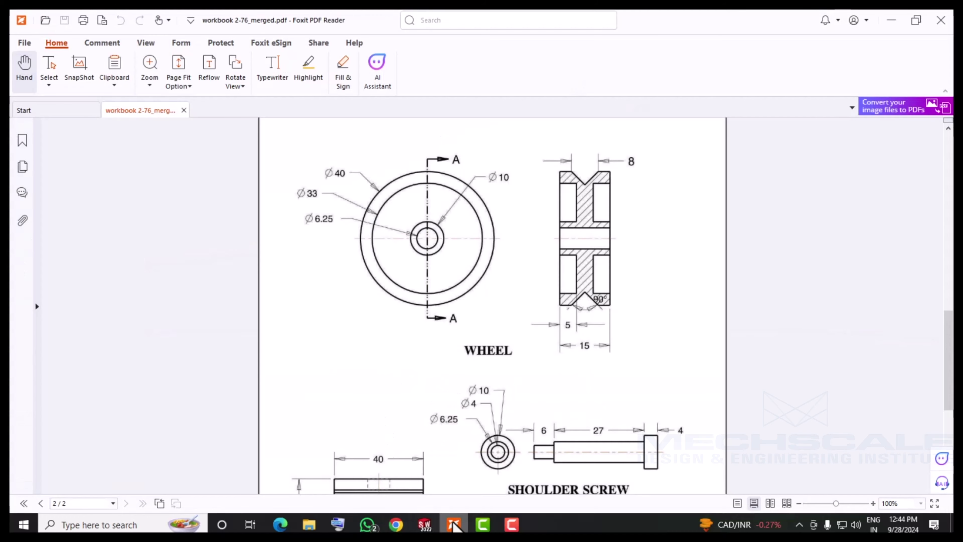
click(454, 526)
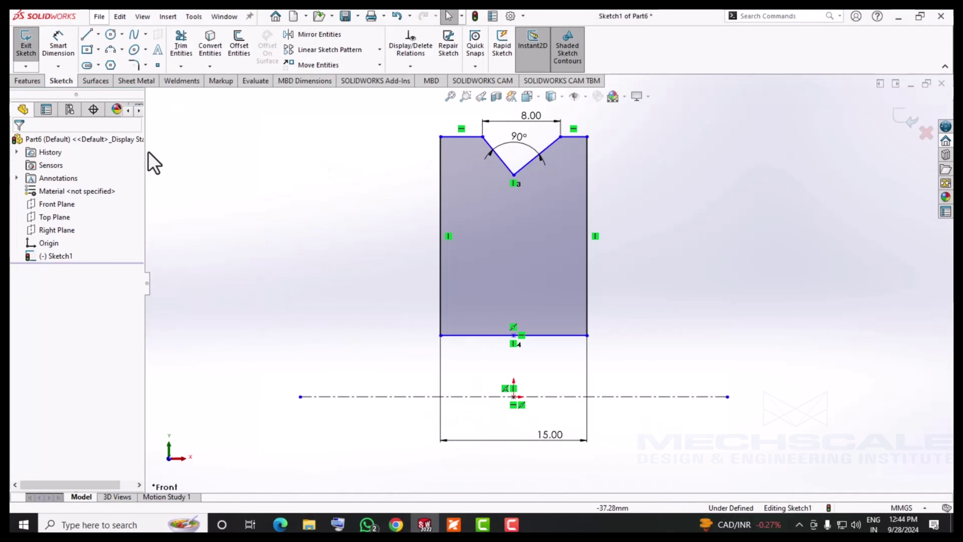
Add a 40 mm vertical dimension from the top-left edge to the centreline
click(58, 45)
click(457, 136)
scroll(548, 283, up, 3)
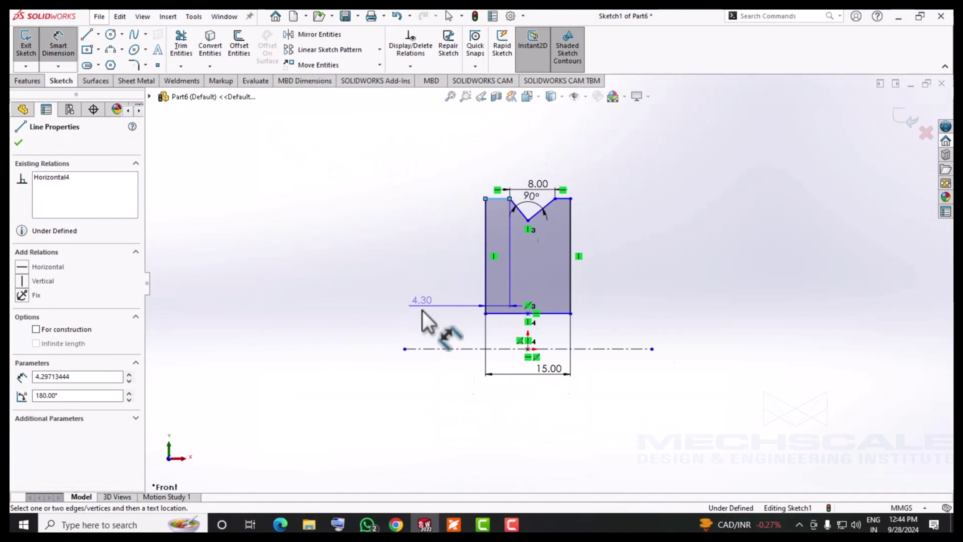
click(451, 337)
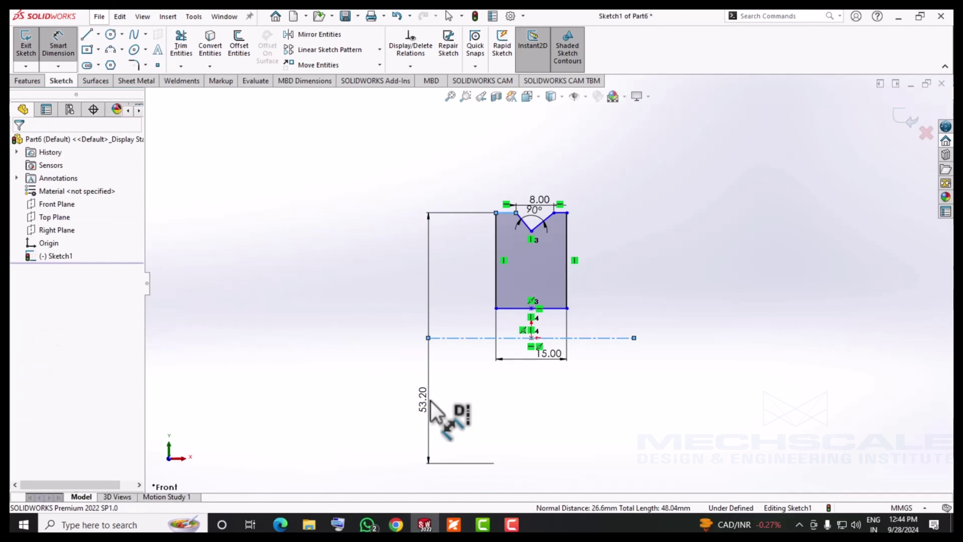
click(436, 411)
text(40)
key(Return)
scroll(606, 300, down, 3)
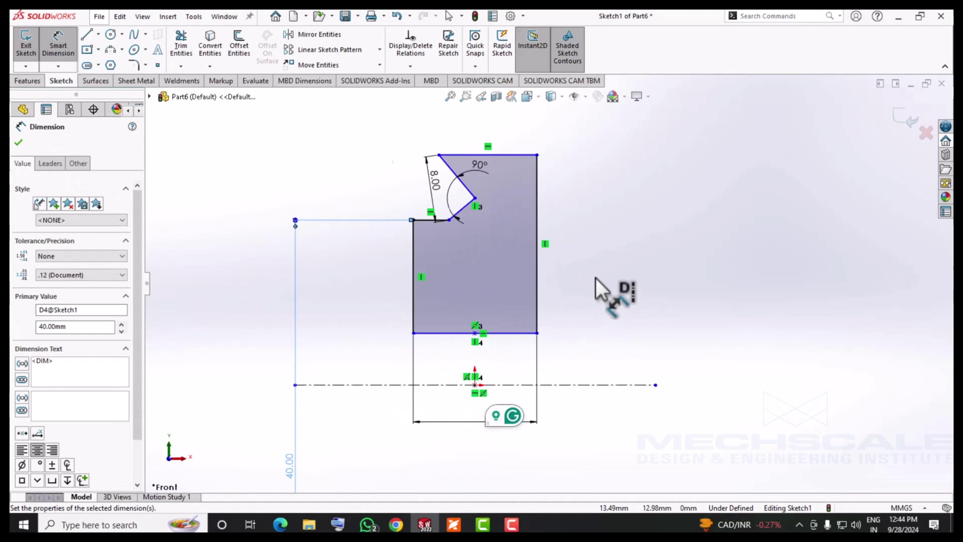
scroll(596, 281, down, 2)
scroll(576, 307, up, 3)
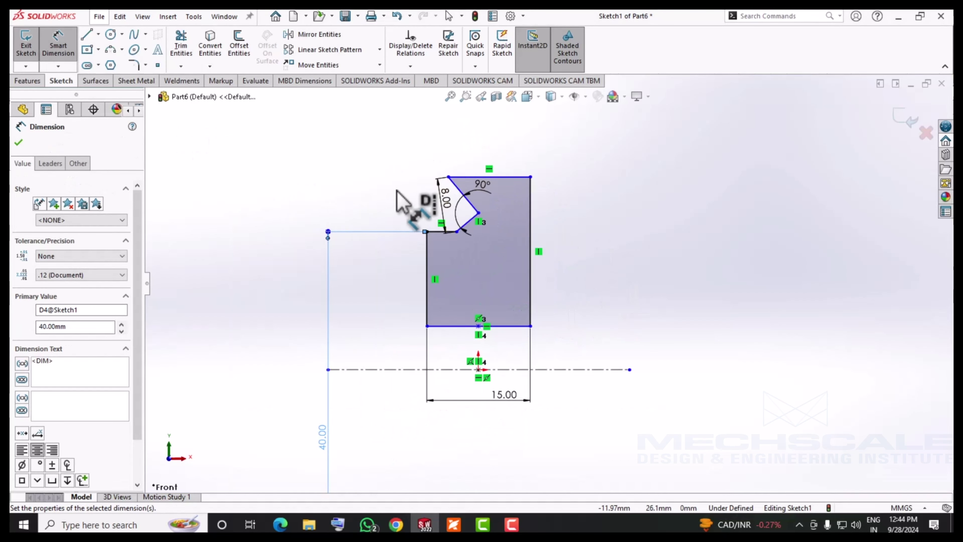
Delete the distorted top edge and the profile's right side line
click(531, 177)
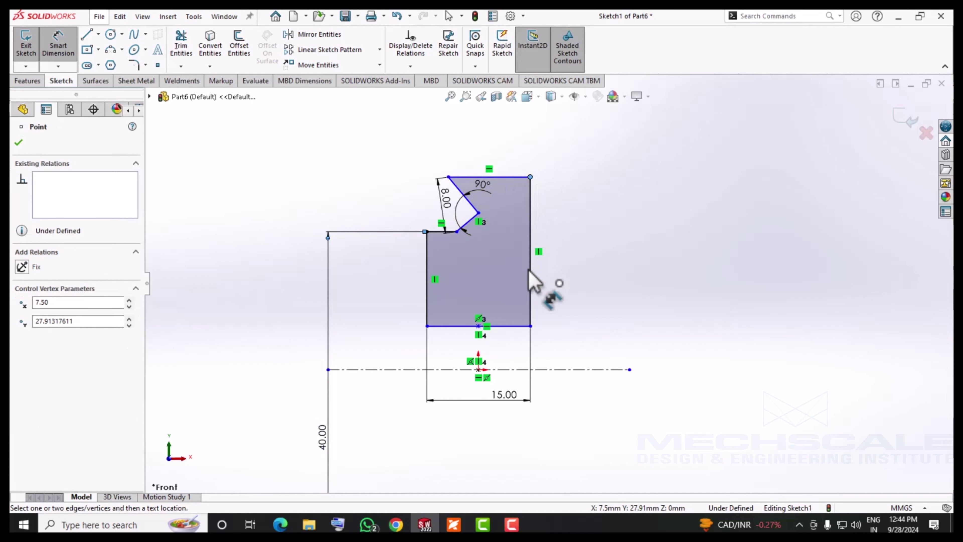
click(534, 261)
click(519, 177)
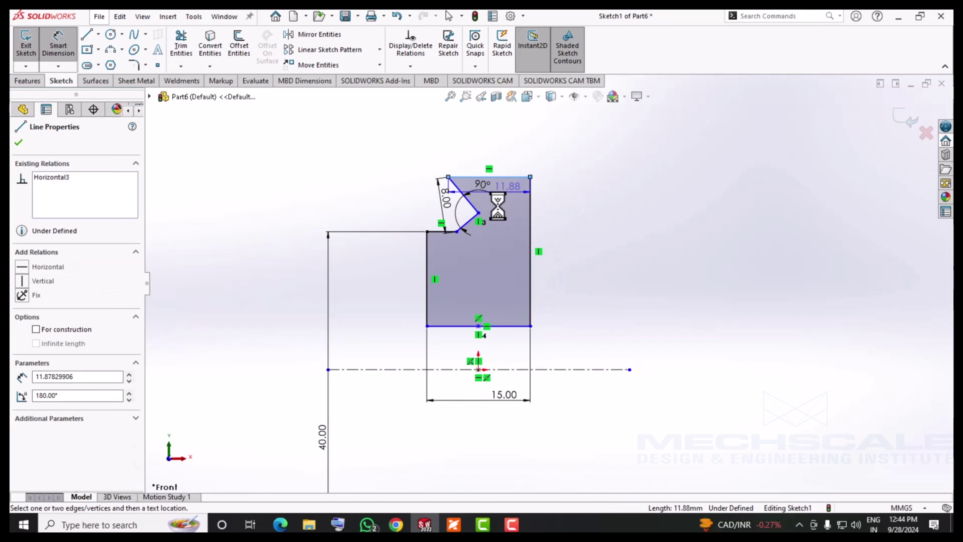
key(Delete)
click(530, 177)
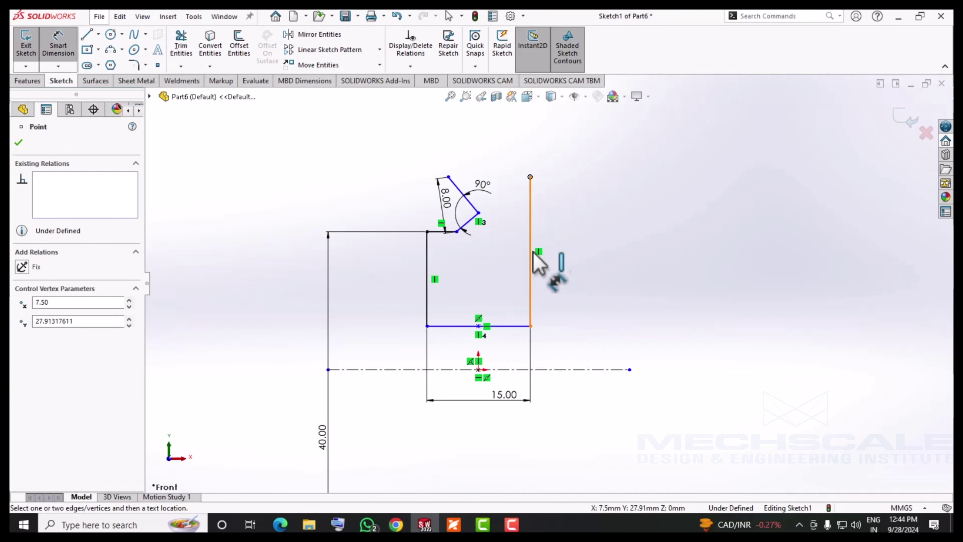
click(532, 243)
key(Delete)
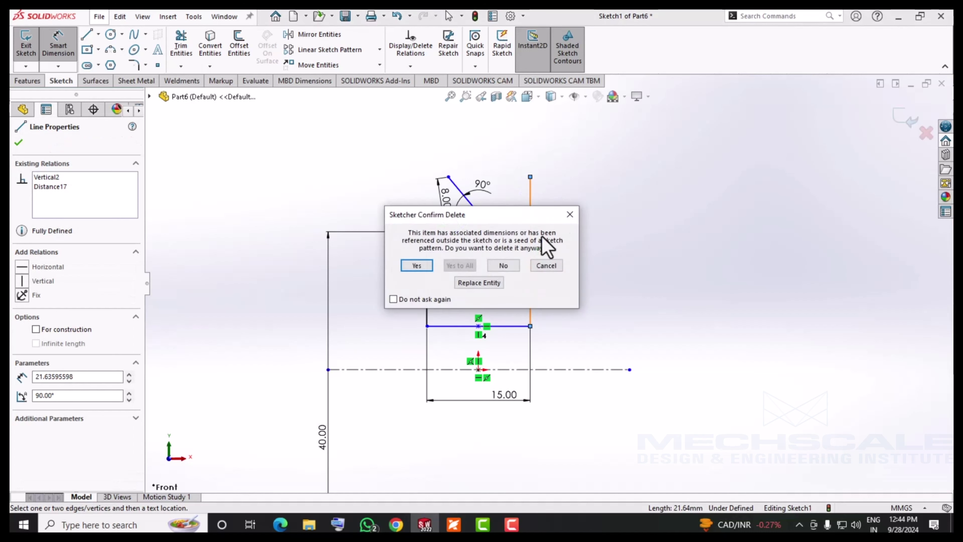
Remove the angled notch lines with their 8, 90° and 40 dimensions, then raise the right side
key(Return)
click(530, 242)
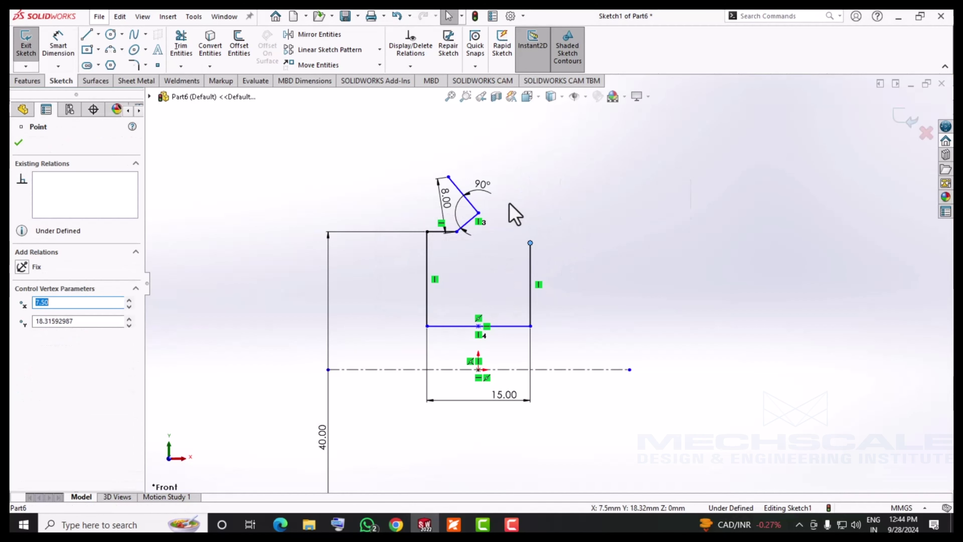
drag(448, 177, 518, 185)
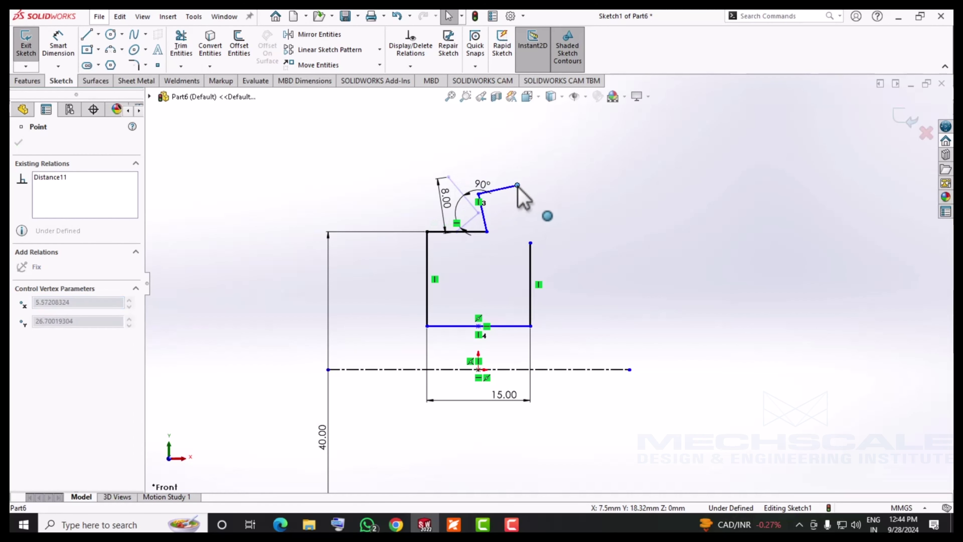
drag(510, 260, 471, 182)
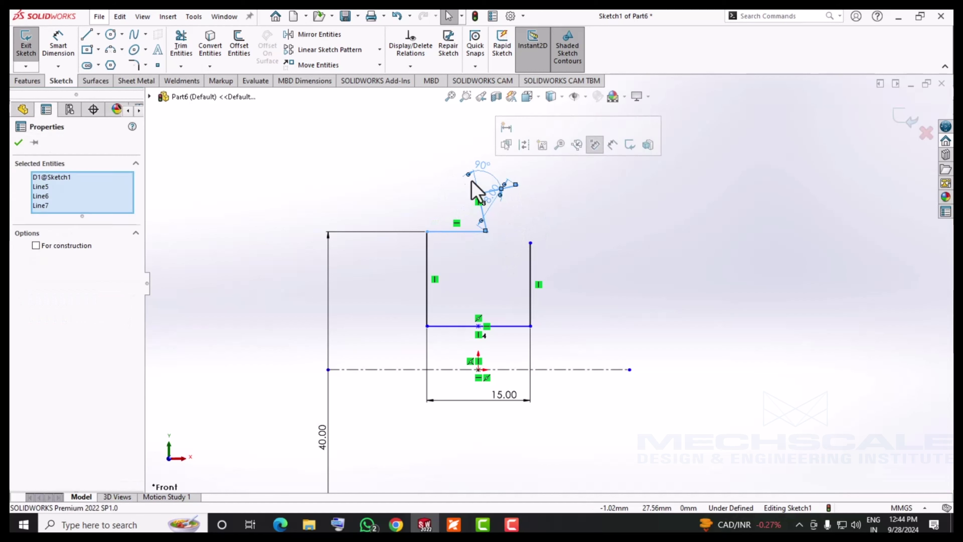
key(Delete)
click(417, 265)
scroll(498, 263, down, 2)
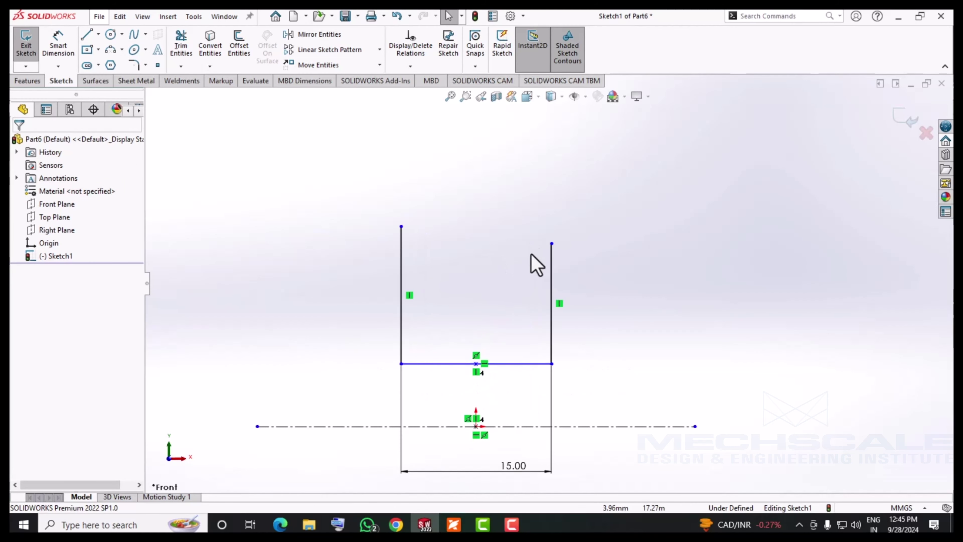
drag(551, 243, 552, 227)
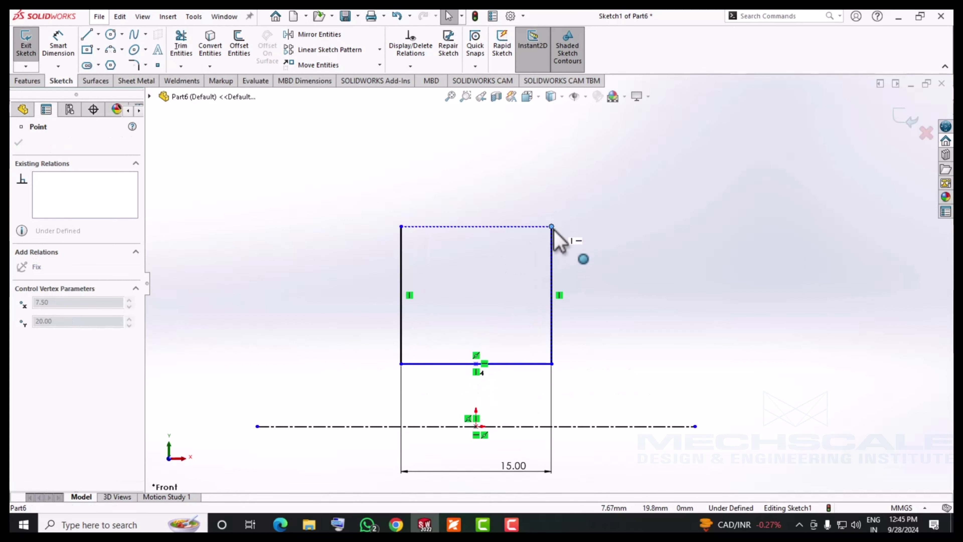
Draw the V-notched top line and align the V bottom vertically with the base midpoint
click(86, 35)
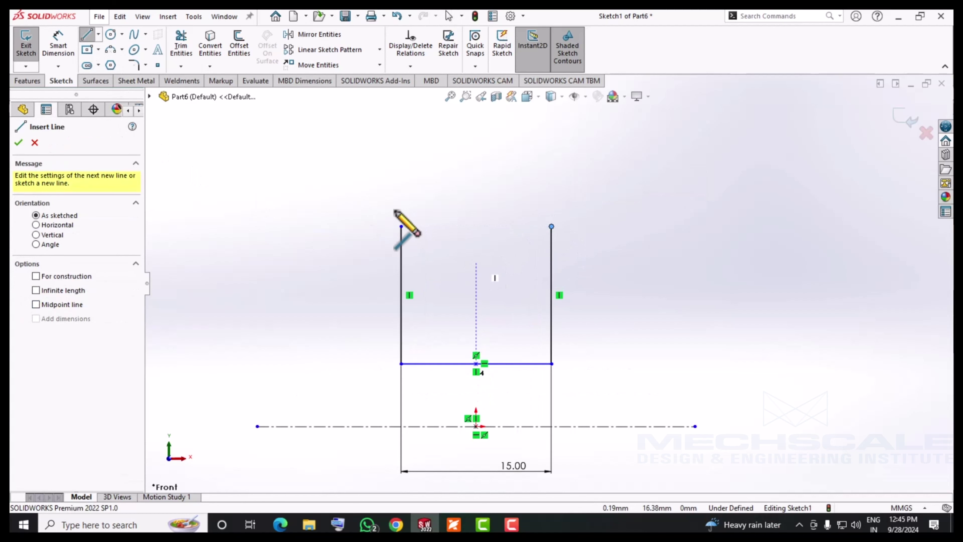
click(401, 226)
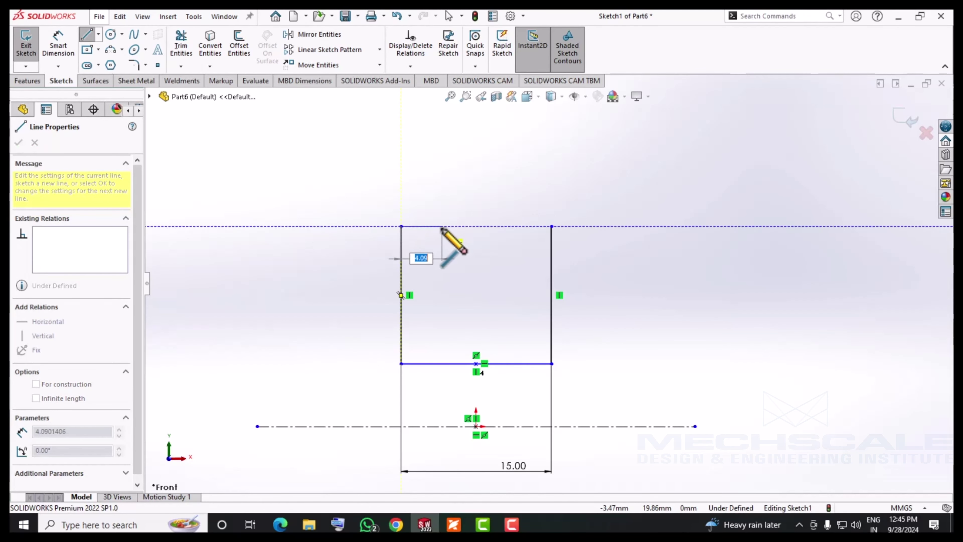
click(436, 226)
click(475, 282)
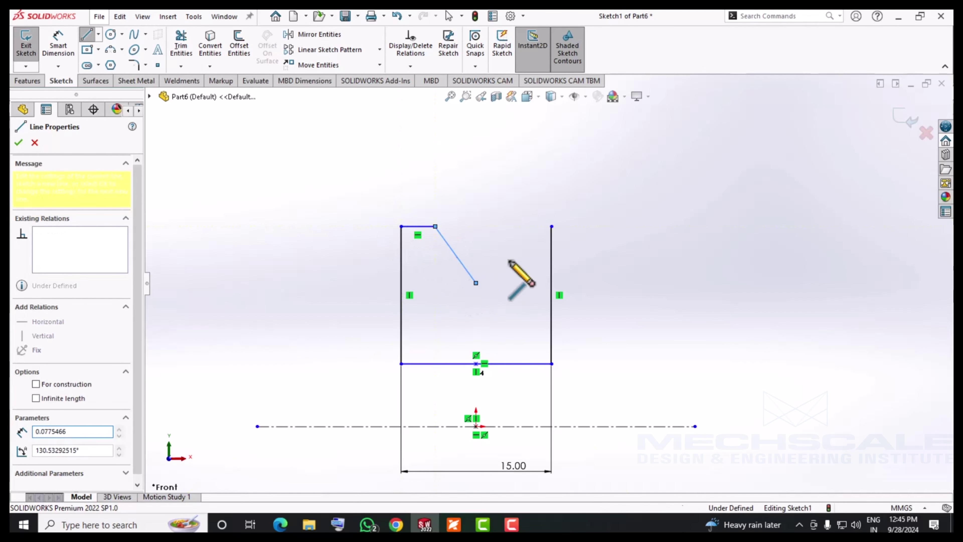
click(503, 227)
click(552, 226)
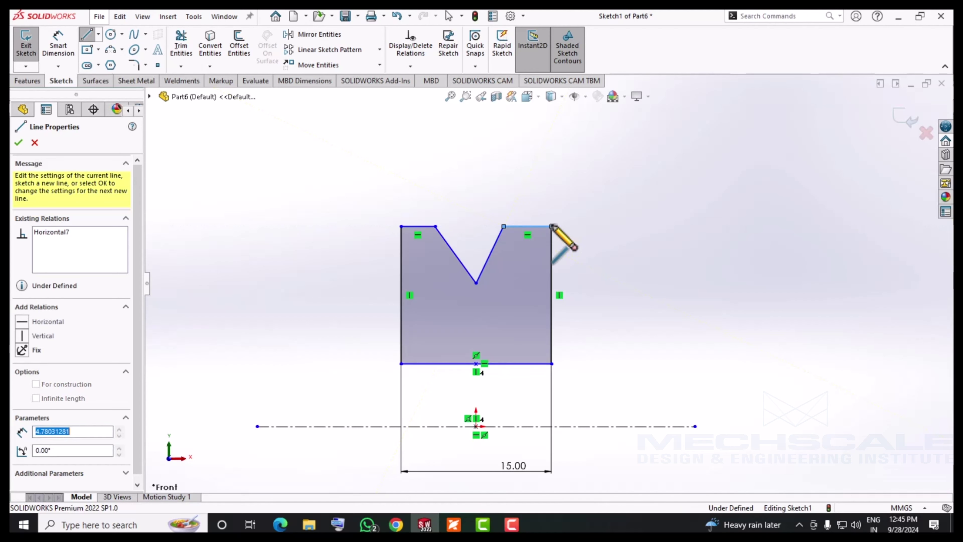
key(Escape)
click(476, 283)
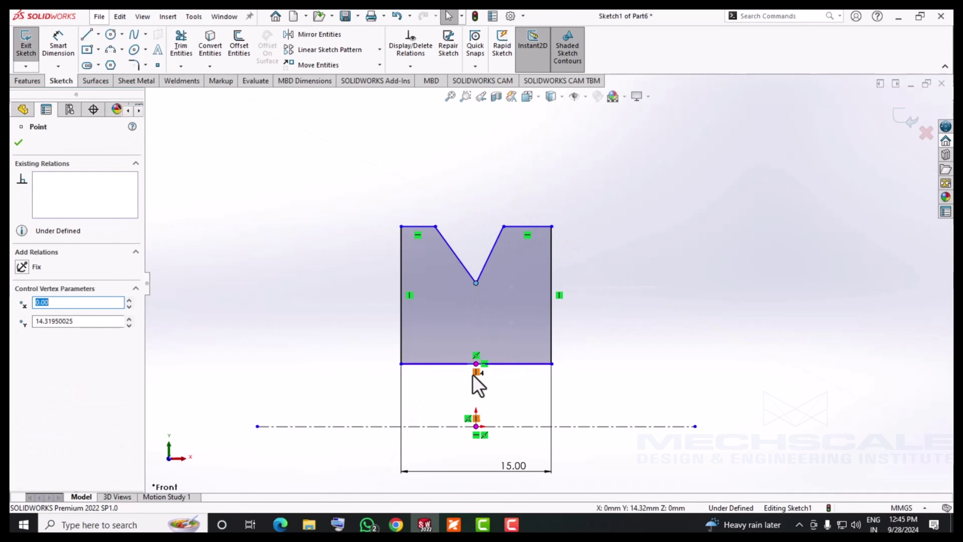
ctrl+click(475, 364)
click(501, 307)
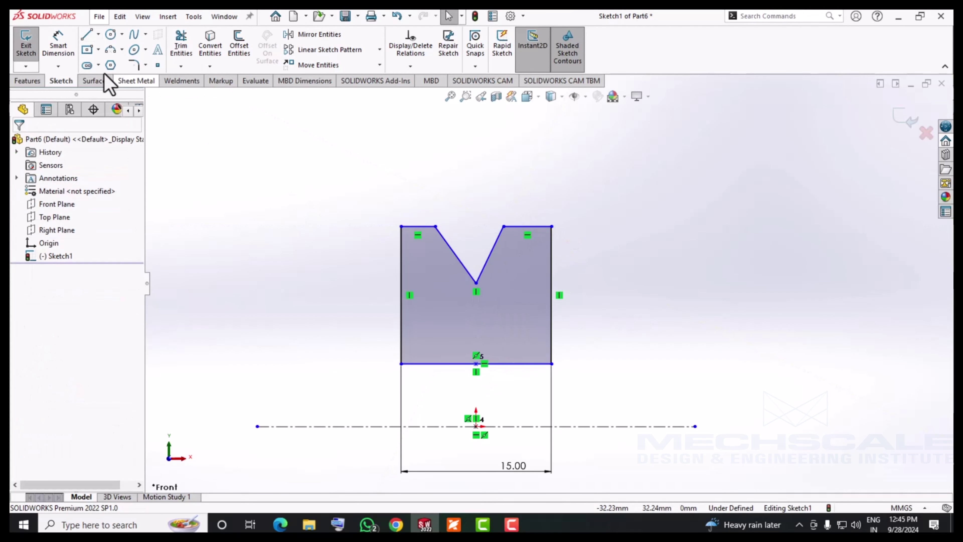
Dimension the angle between the V-notch sides as 90°
click(58, 42)
click(462, 262)
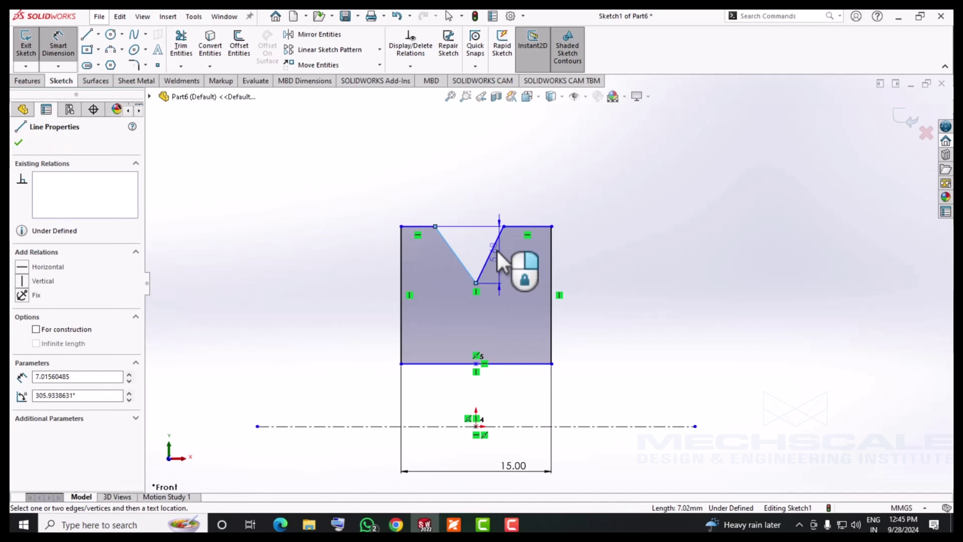
click(496, 233)
click(491, 214)
key(Return)
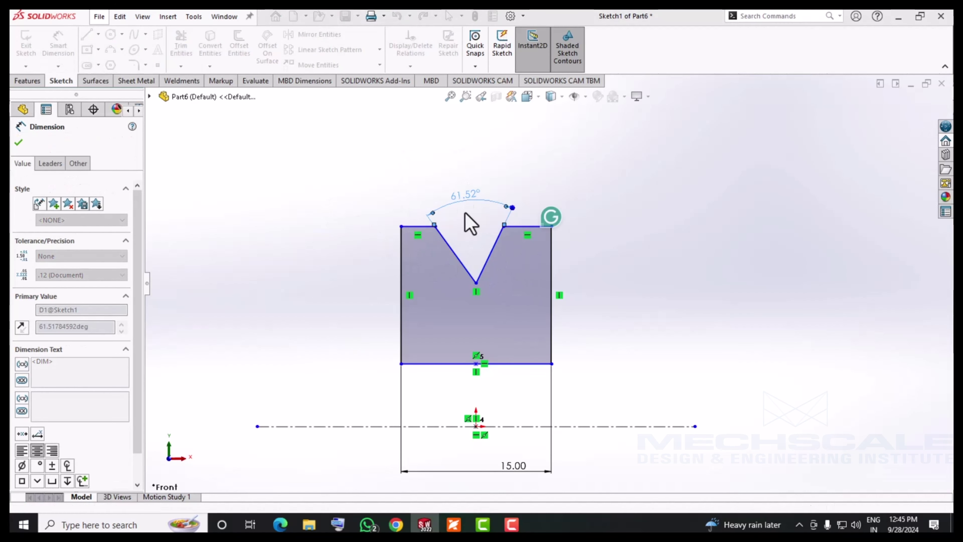
text(90)
key(Return)
key(Escape)
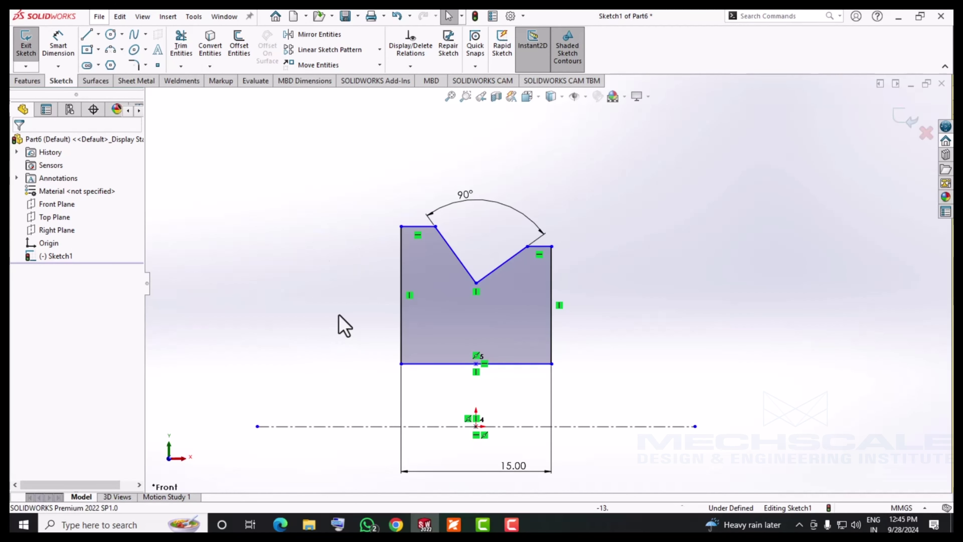
Make the top-left and top-right horizontal edges collinear
click(425, 227)
ctrl+click(539, 246)
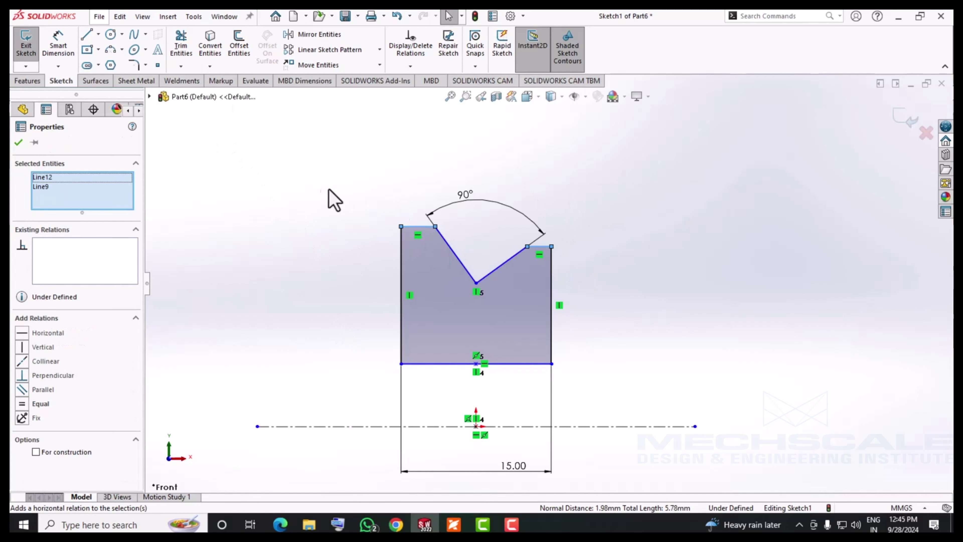
click(269, 204)
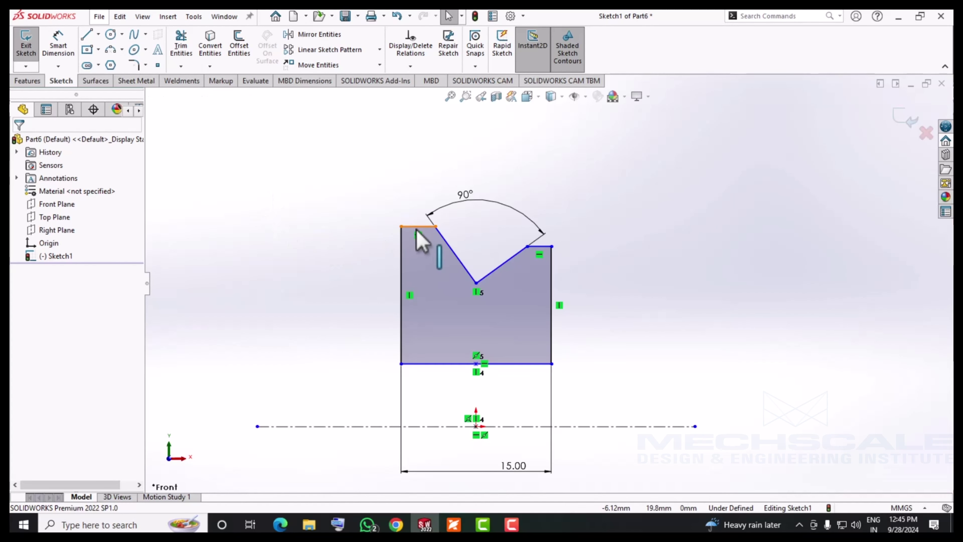
click(435, 226)
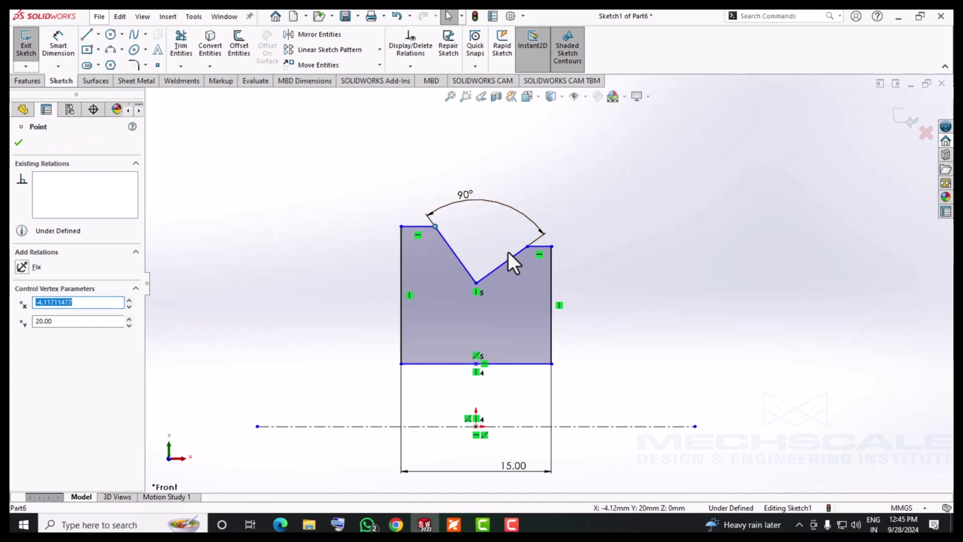
ctrl+click(527, 246)
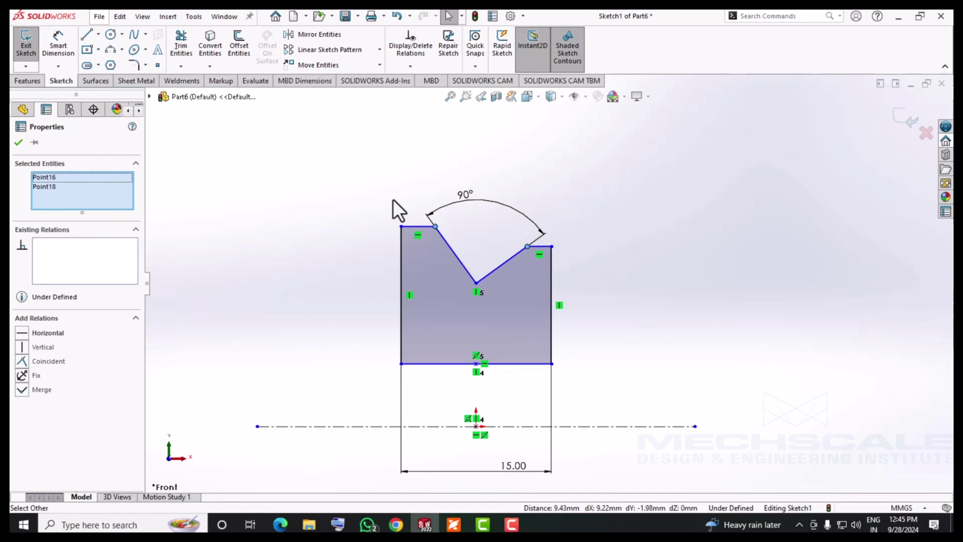
click(395, 209)
click(417, 227)
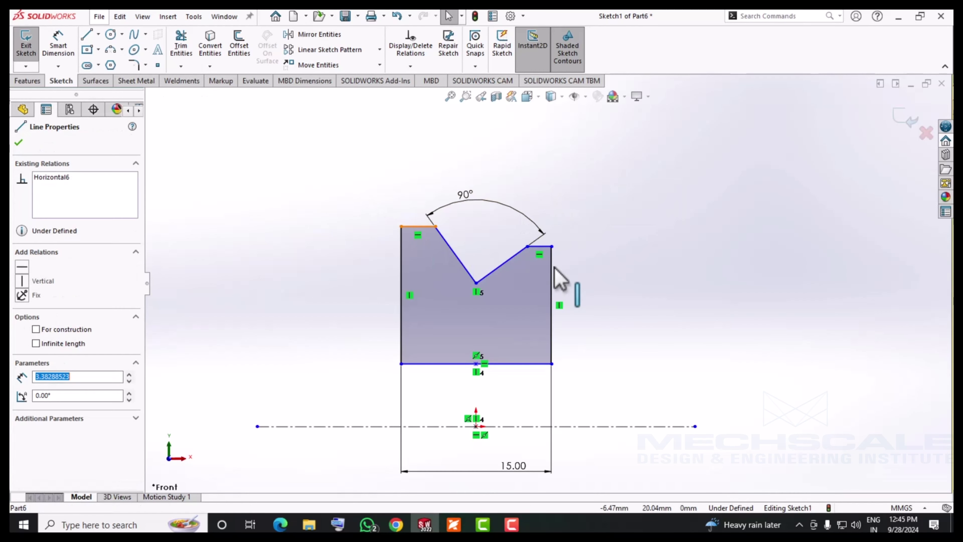
ctrl+click(542, 247)
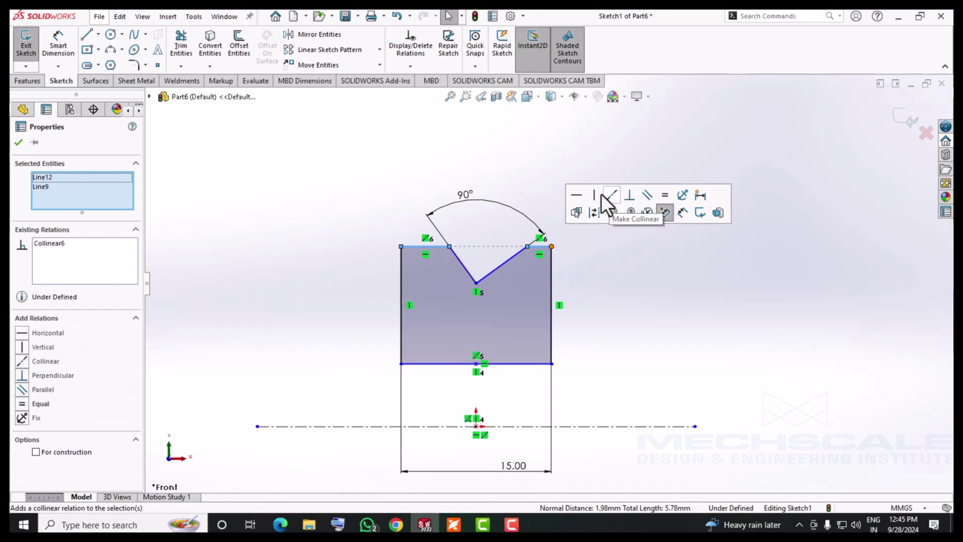
click(608, 200)
click(258, 172)
Add a 4.82 length dimension to the top-left edge, then delete it
click(58, 45)
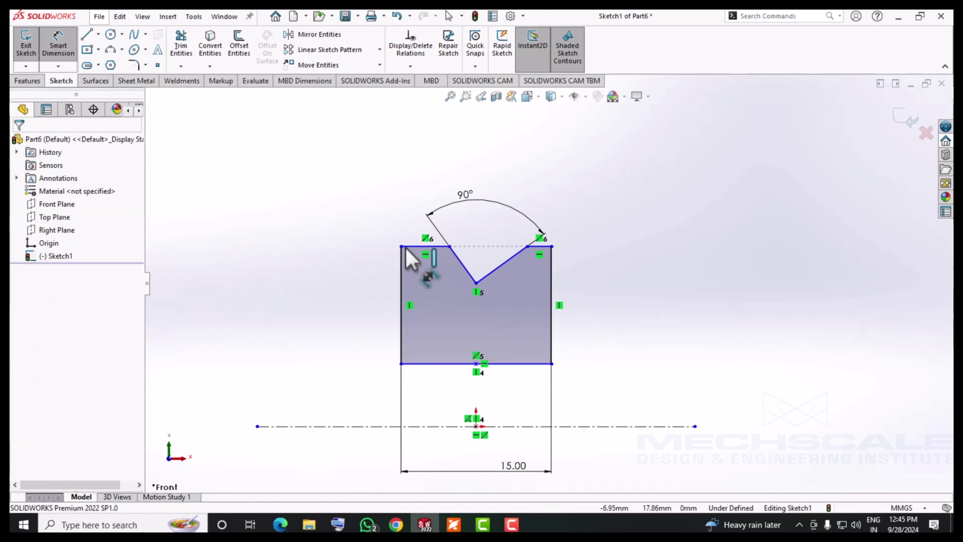
click(421, 246)
click(339, 432)
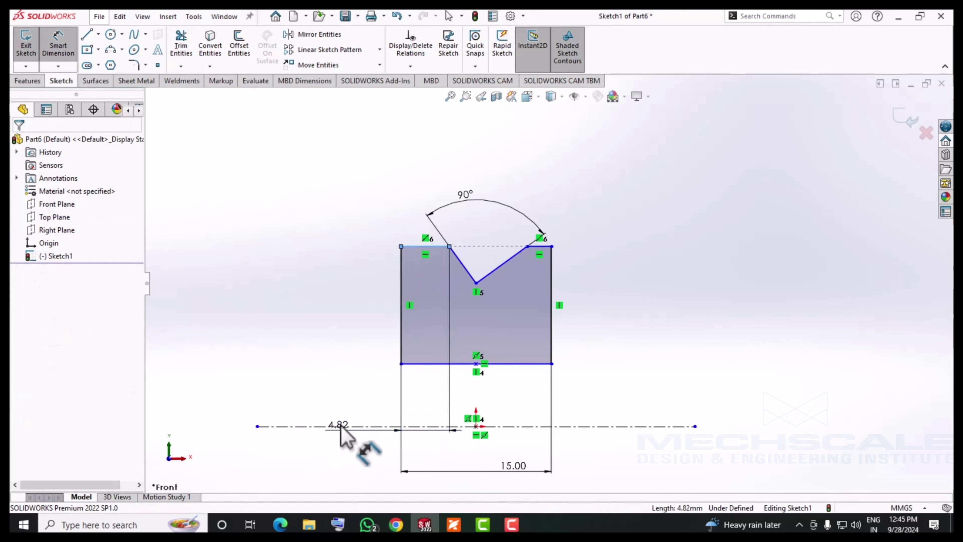
click(318, 414)
key(Escape)
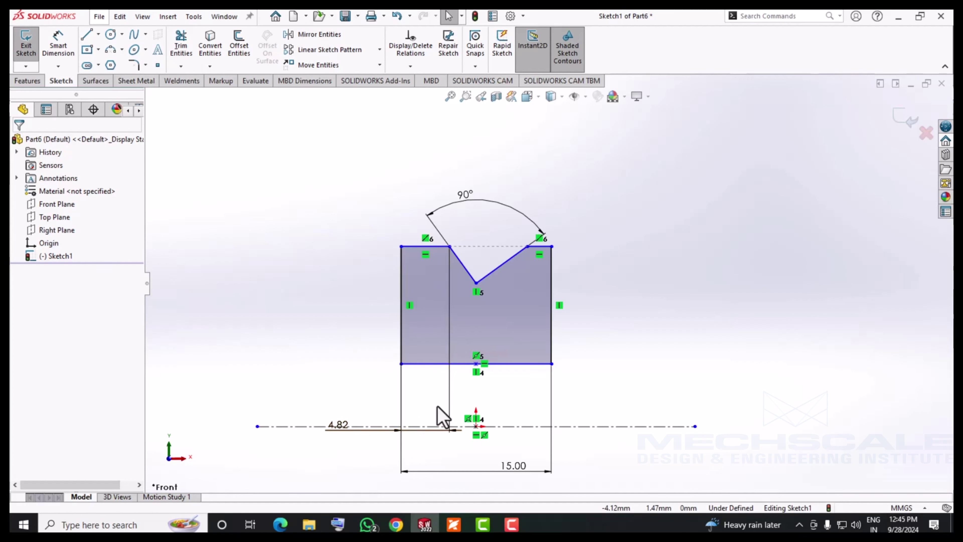
click(451, 387)
key(Delete)
Dimension the top edge 40 mm from the centreline
click(58, 45)
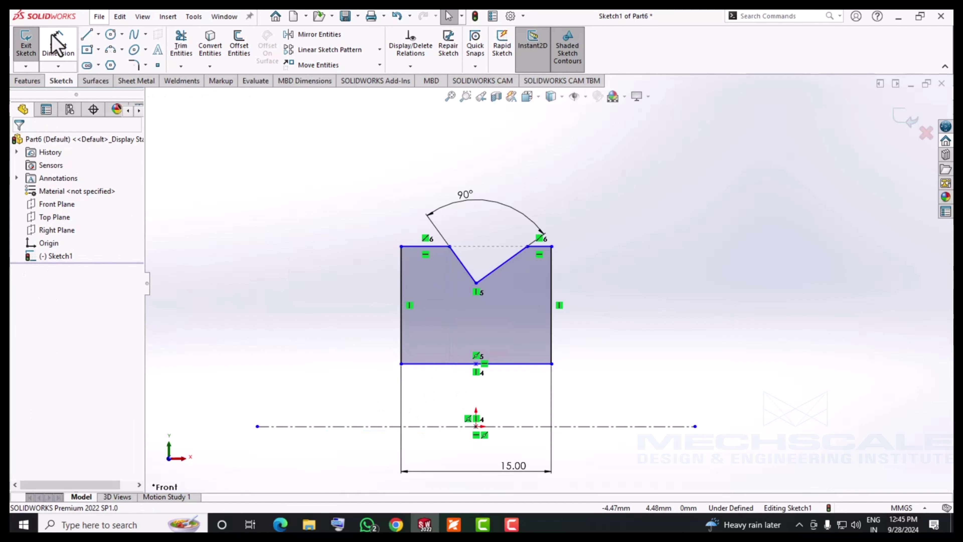
click(424, 247)
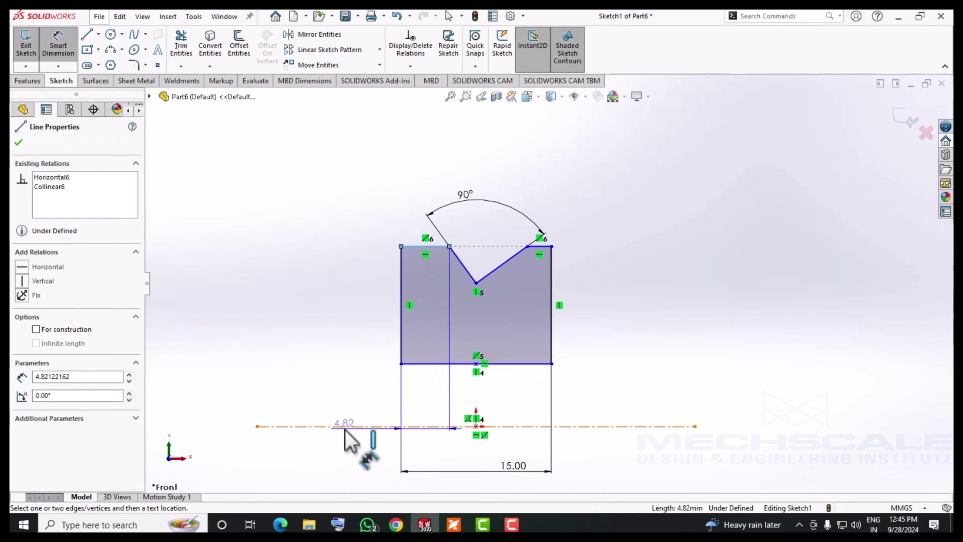
click(349, 426)
click(325, 466)
text(40)
key(Return)
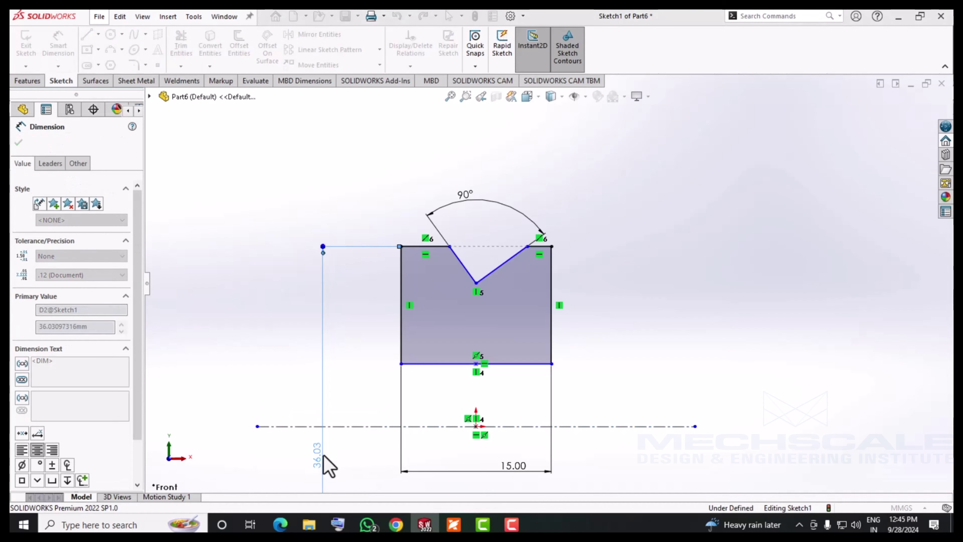
key(Escape)
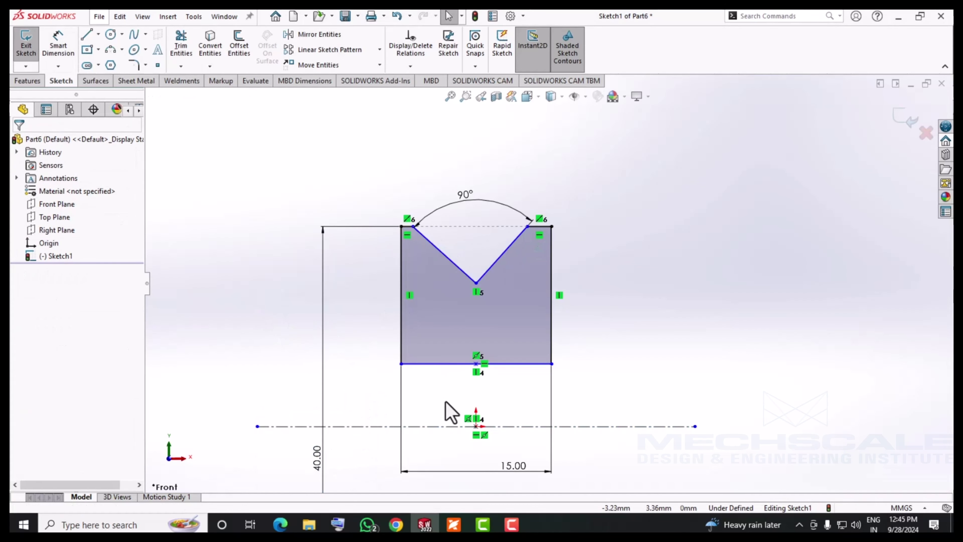
click(454, 525)
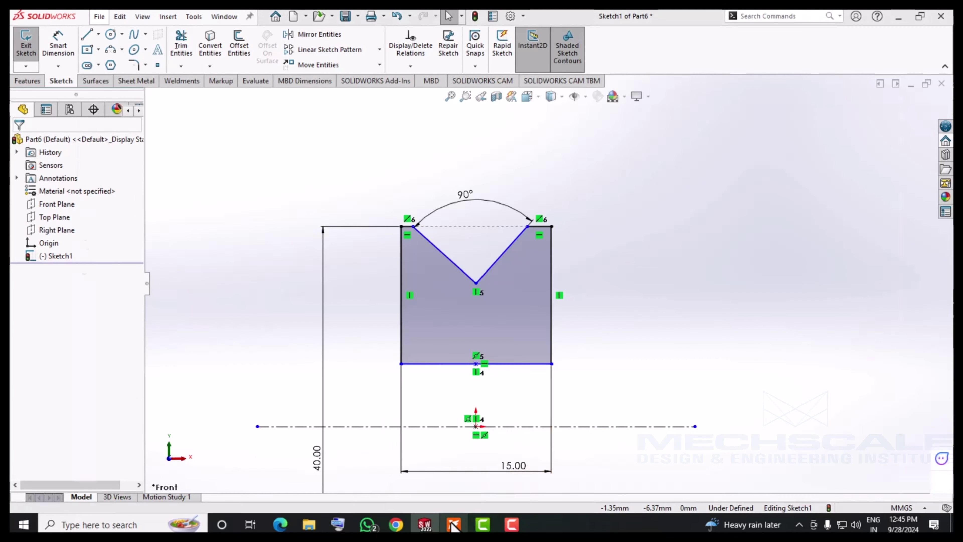
click(454, 525)
Dimension the V opening as 8 mm wide, then view the wheel drawing
scroll(481, 273, down, 3)
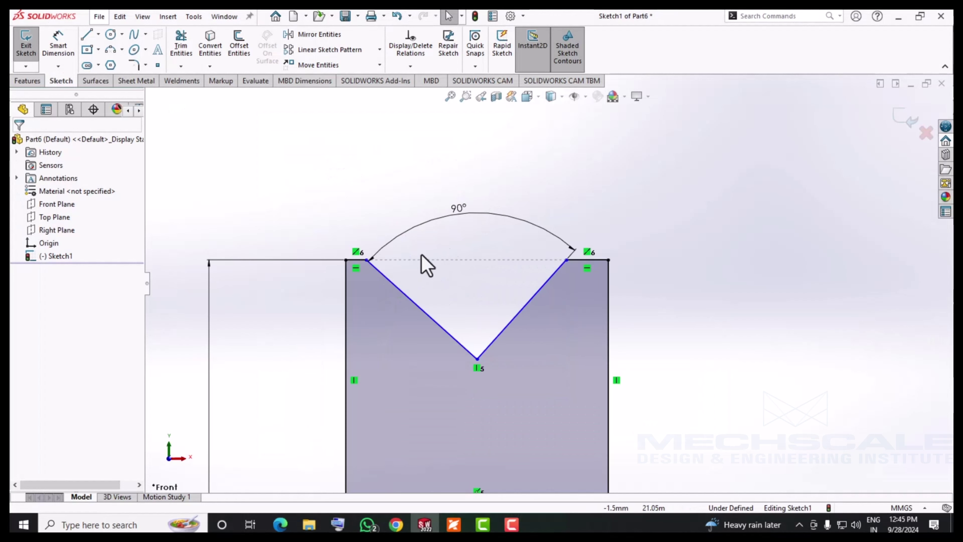
click(58, 44)
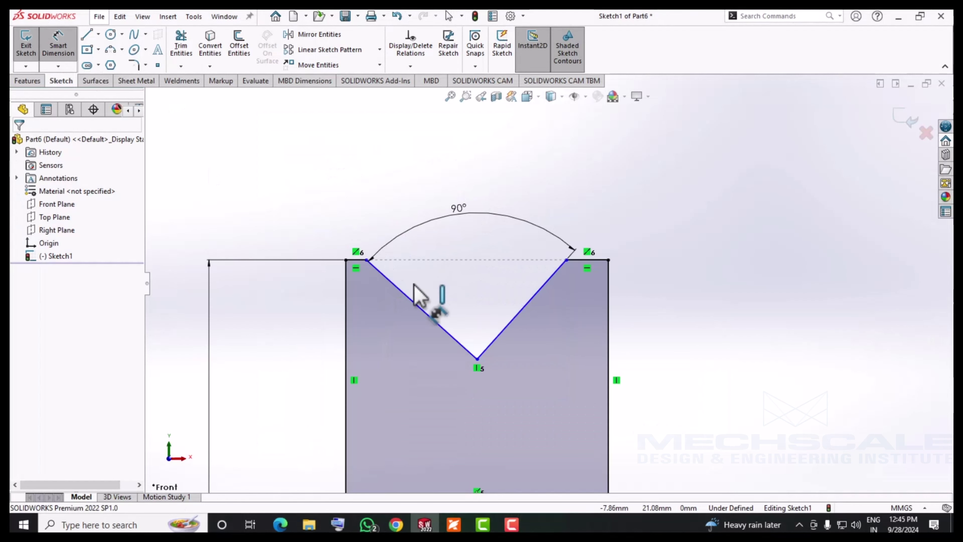
click(367, 260)
click(565, 261)
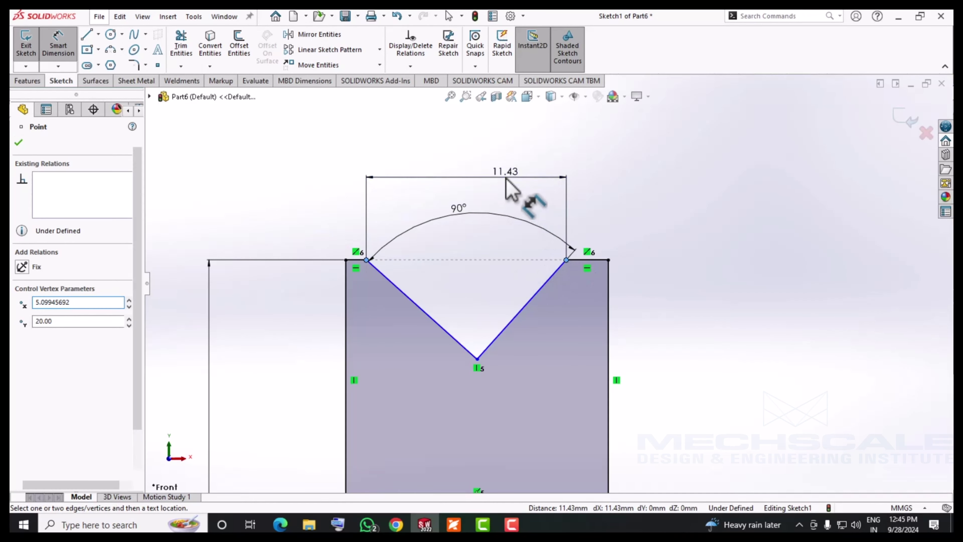
click(516, 188)
text(8)
key(Return)
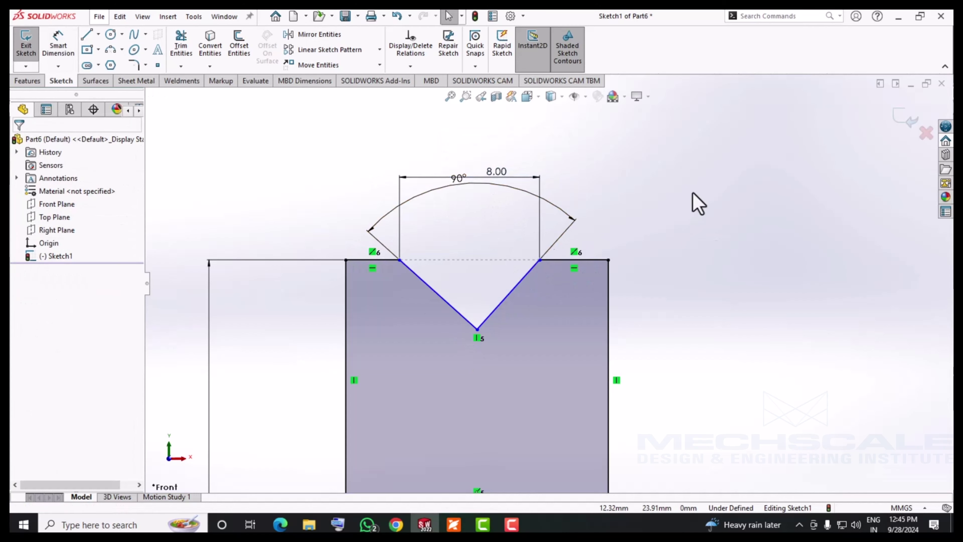
scroll(597, 322, up, 5)
scroll(563, 355, down, 3)
scroll(557, 346, down, 1)
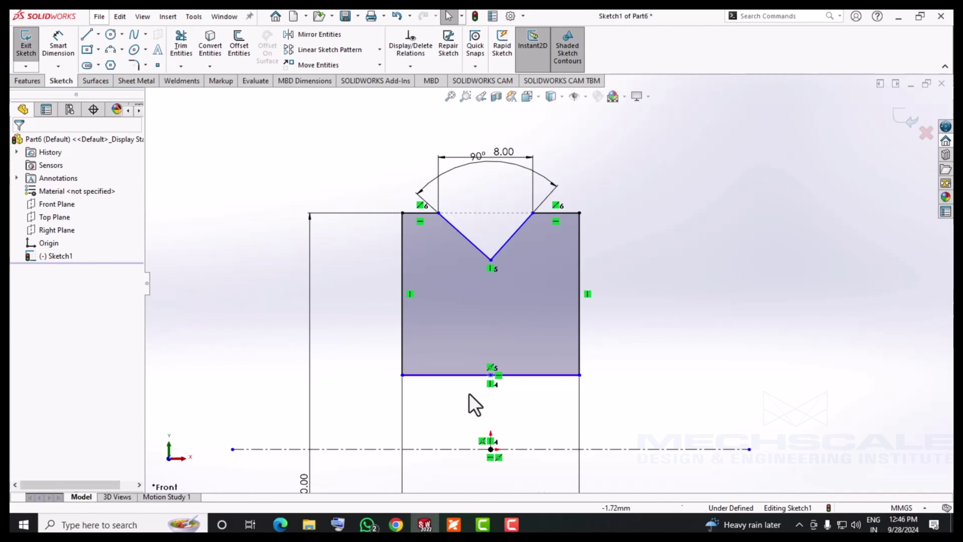
click(453, 525)
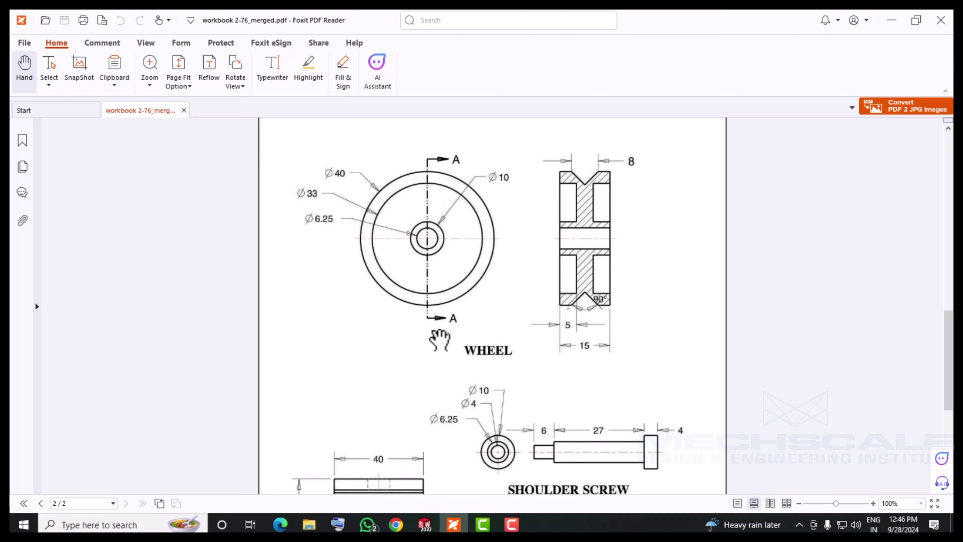
Add a 10 mm diameter dimension about the centreline, then show the wheel drawing PDF
click(425, 524)
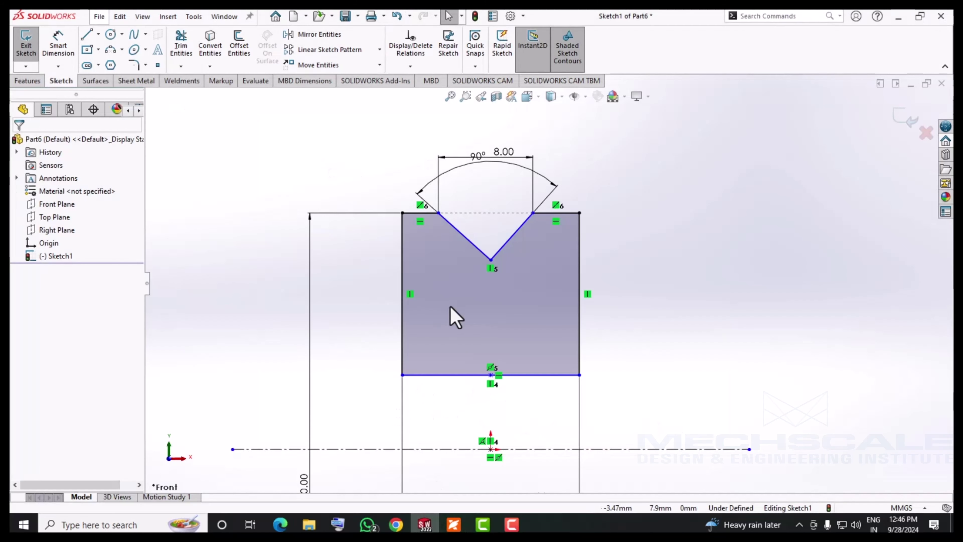
click(60, 44)
scroll(533, 400, up, 2)
scroll(511, 379, up, 1)
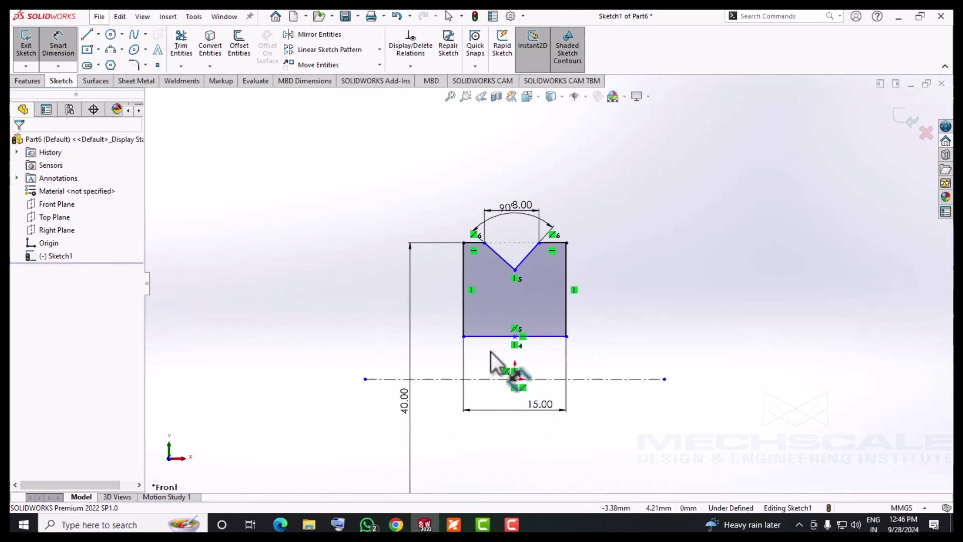
click(482, 380)
scroll(504, 422, up, 1)
click(516, 426)
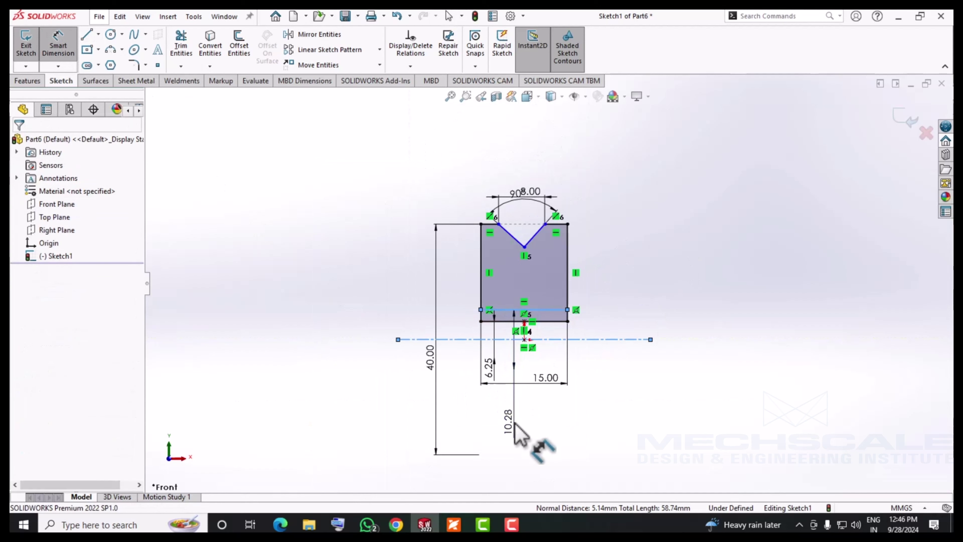
text(10)
key(Return)
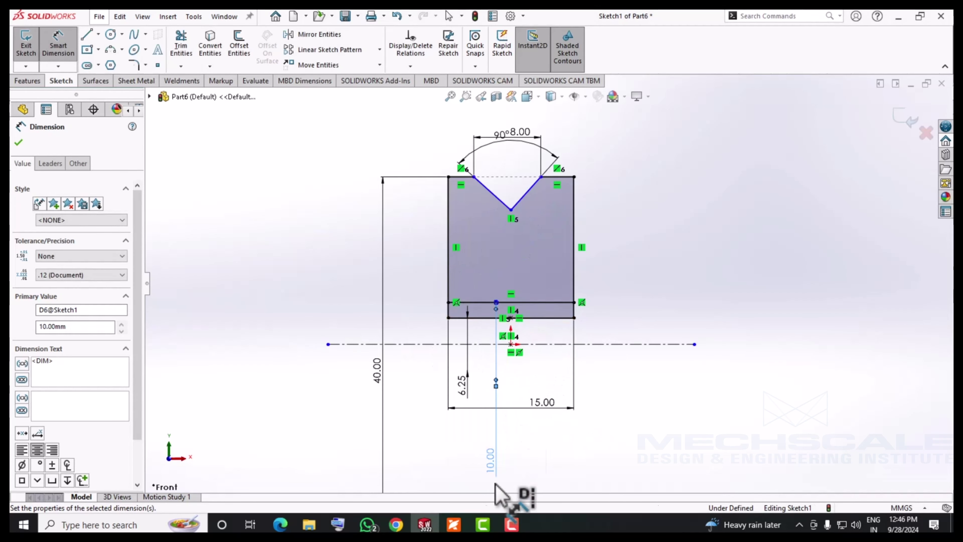
click(454, 526)
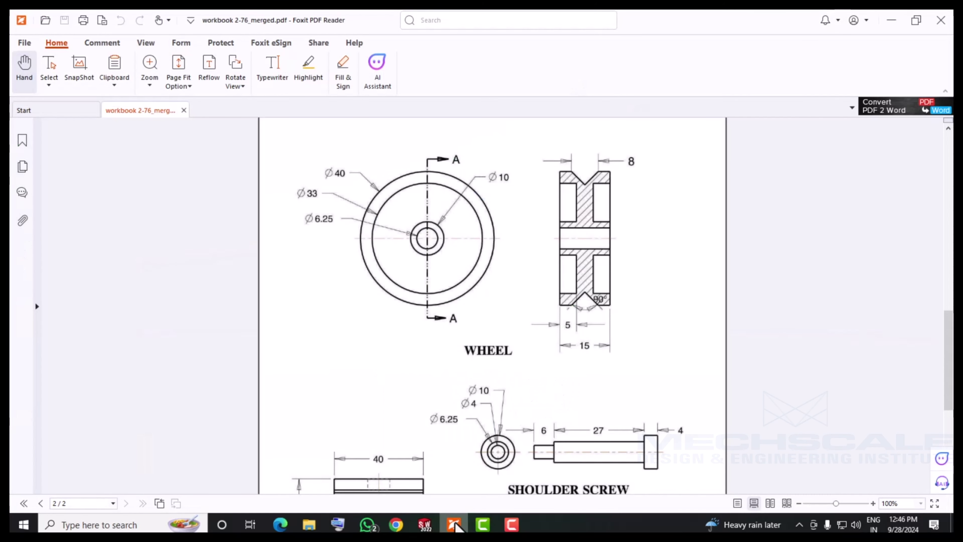
Compare the wheel sketch against the wheel drawing PDF
click(455, 526)
click(455, 526)
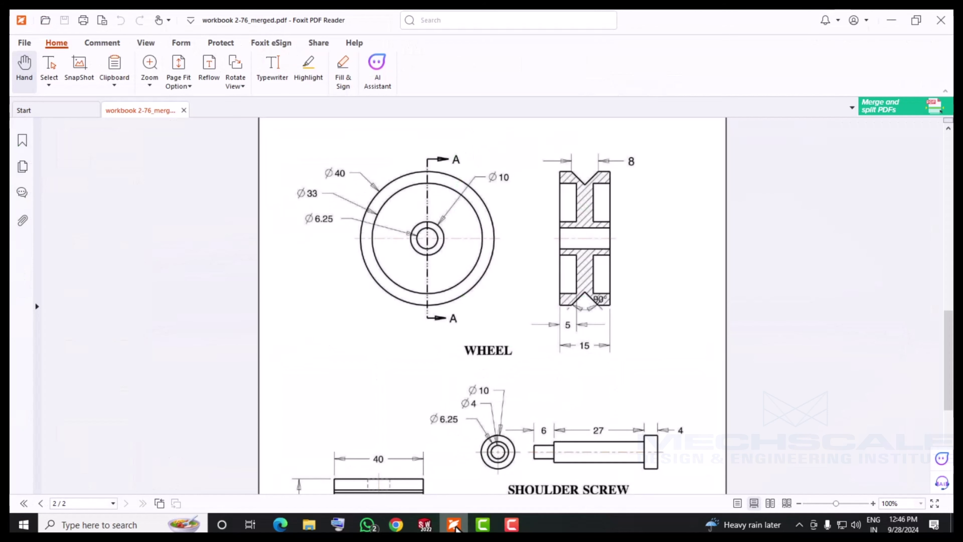
Draw a vertical web line inside the wheel section and select it for dimensioning
click(454, 526)
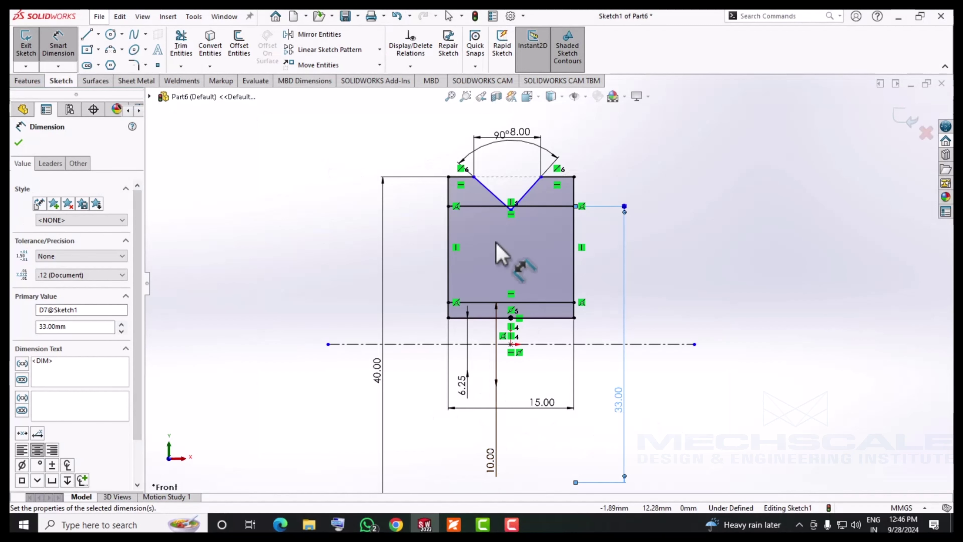
scroll(500, 253, down, 3)
key(Escape)
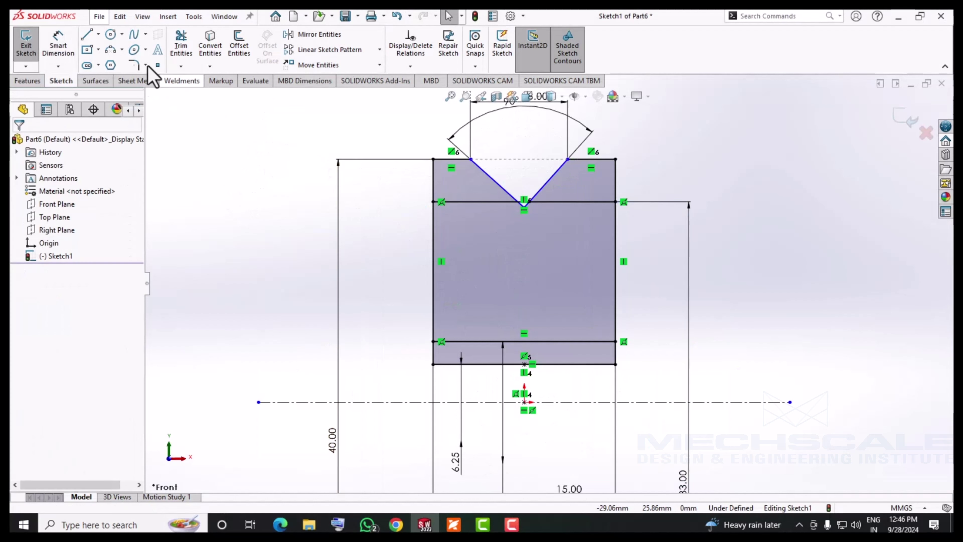
click(87, 34)
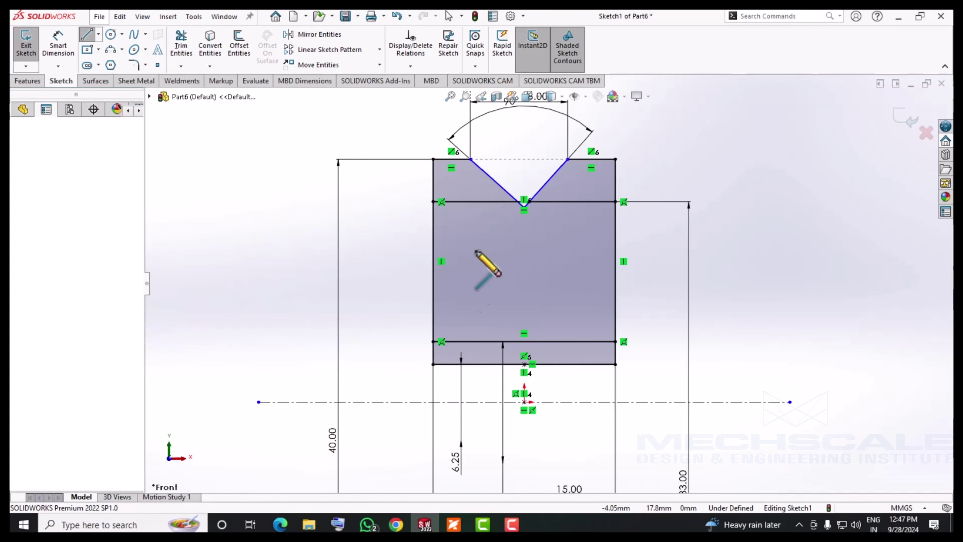
drag(475, 185, 476, 354)
key(Escape)
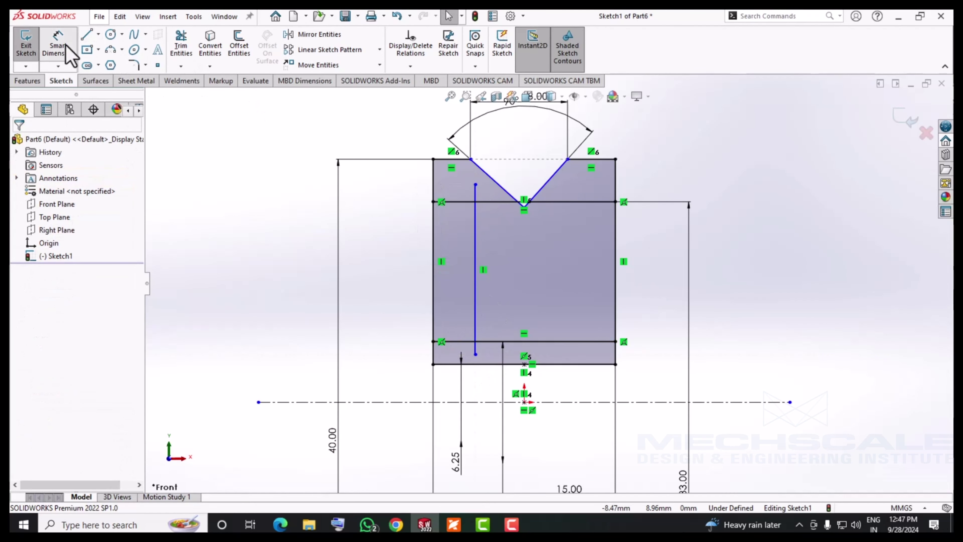
click(67, 45)
click(477, 254)
click(181, 46)
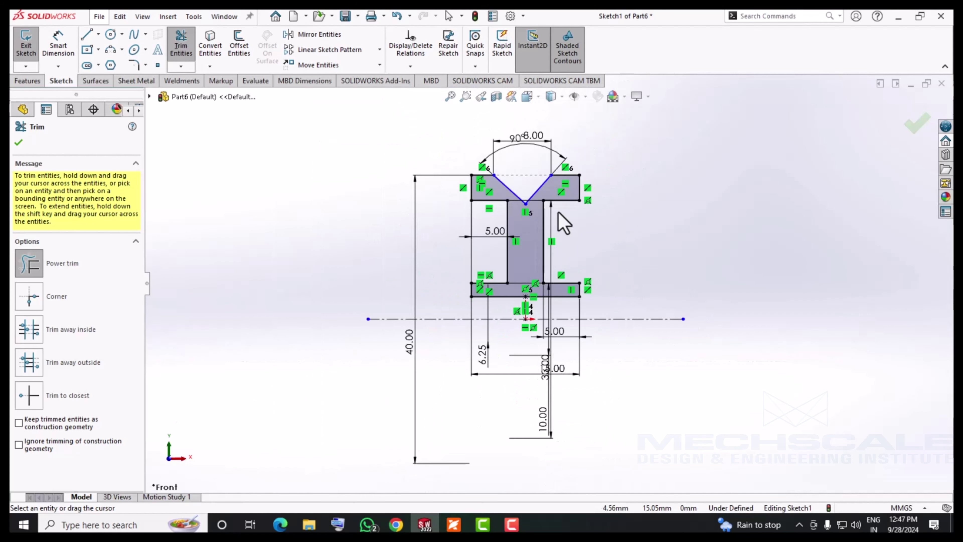
Move the 10.00 dimension clear of the profile and the 8.00 dimension above the 90° angle
scroll(556, 215, down, 3)
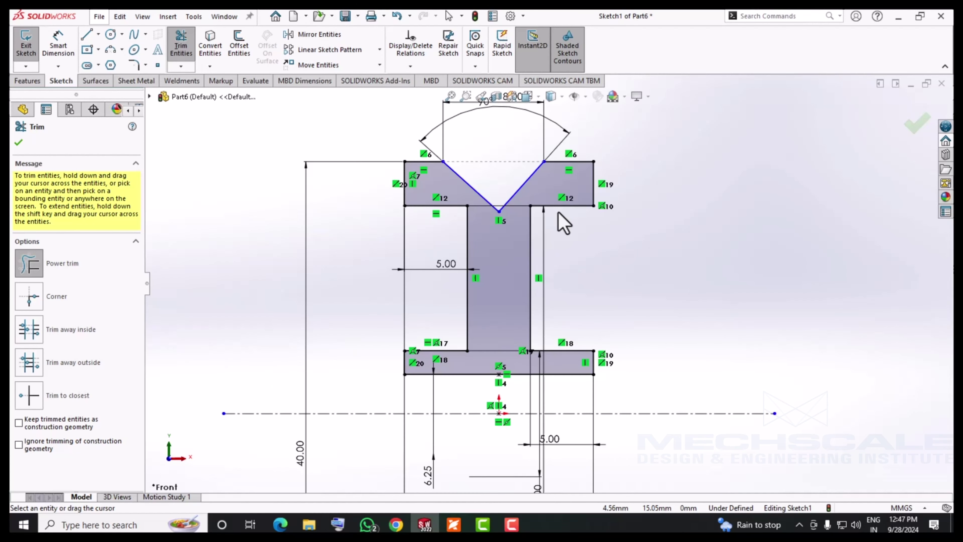
click(454, 524)
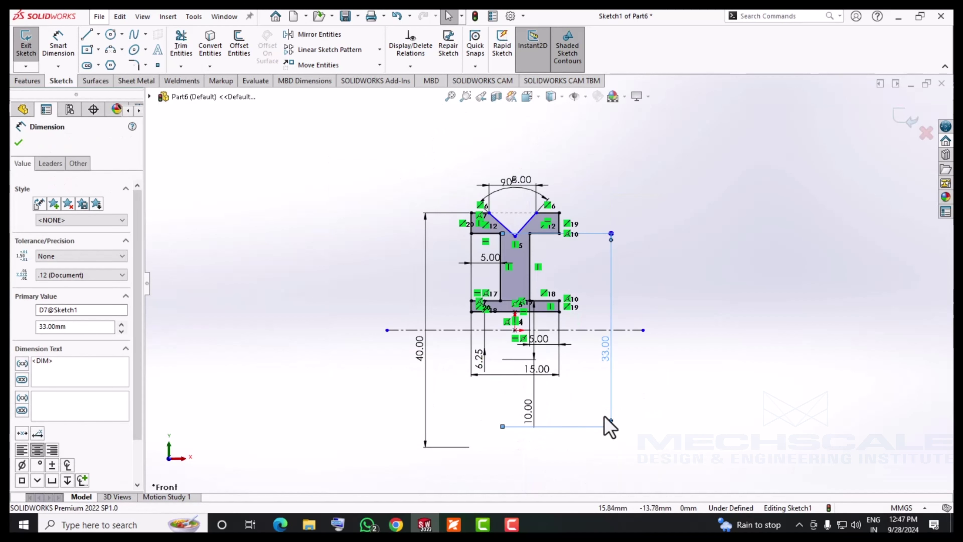
click(701, 379)
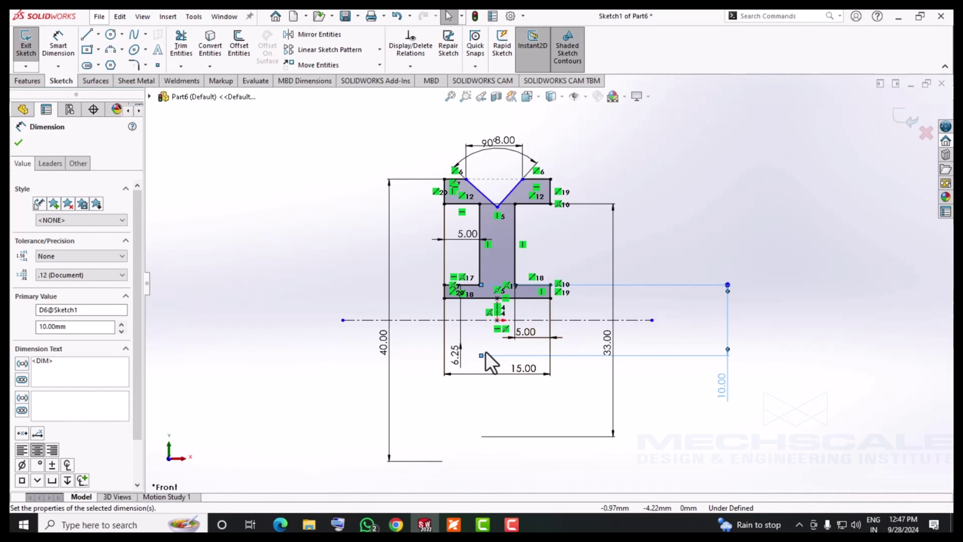
scroll(527, 197, down, 3)
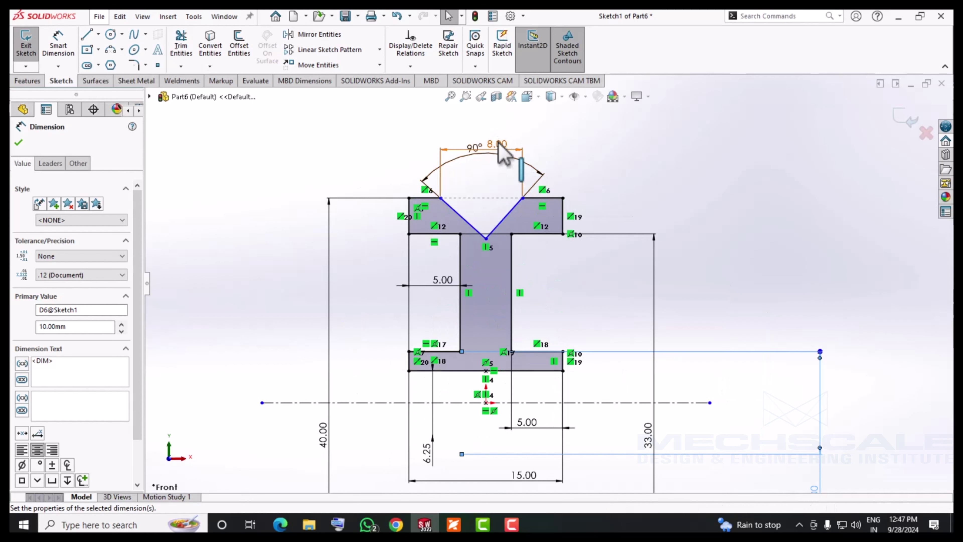
drag(507, 151, 498, 126)
click(249, 258)
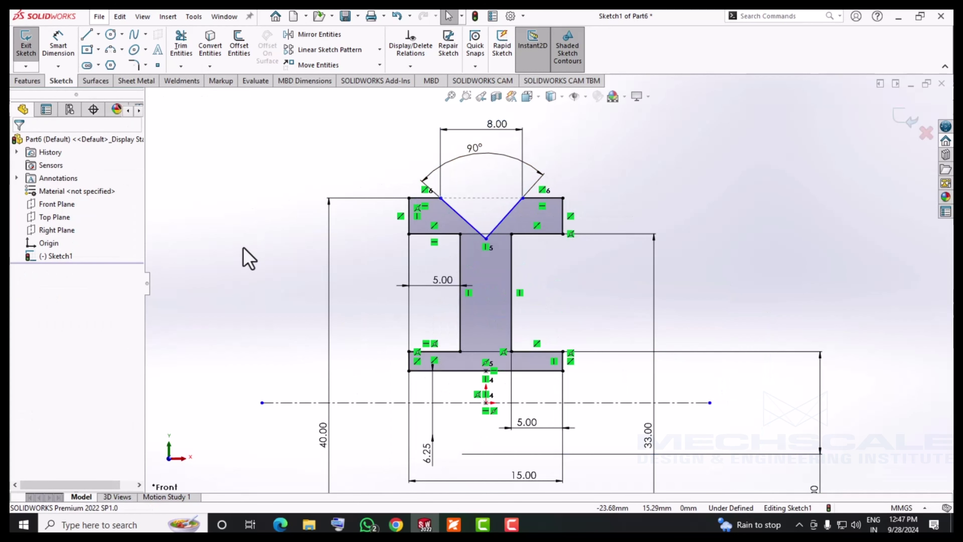
Zoom to the V-notch and start a horizontal dimension between two notch points
scroll(455, 227, down, 5)
scroll(550, 243, up, 3)
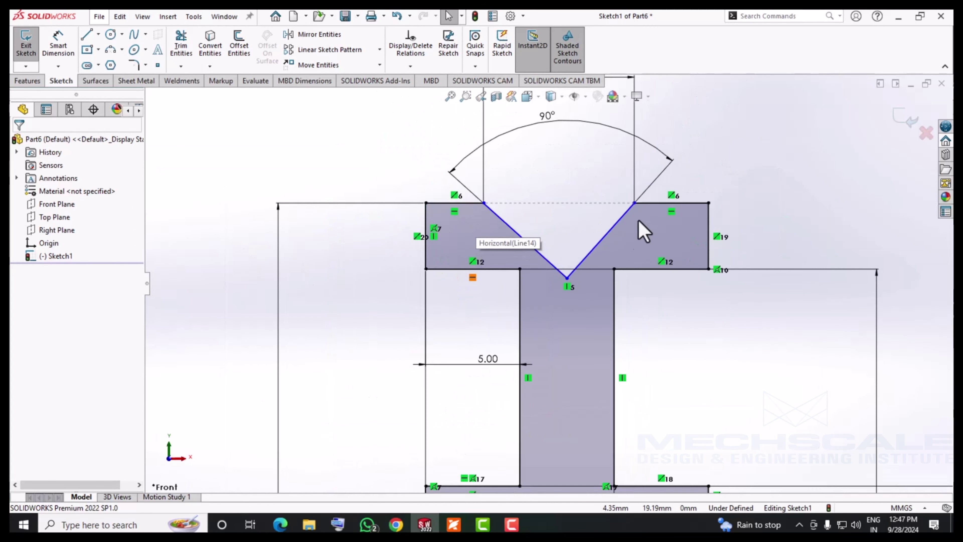
scroll(639, 243, up, 2)
scroll(625, 266, down, 4)
scroll(610, 259, up, 1)
click(58, 44)
click(322, 249)
click(412, 249)
Place the 3.07 notch dimension and cancel the over-defining 3.93 flange dimension
click(356, 217)
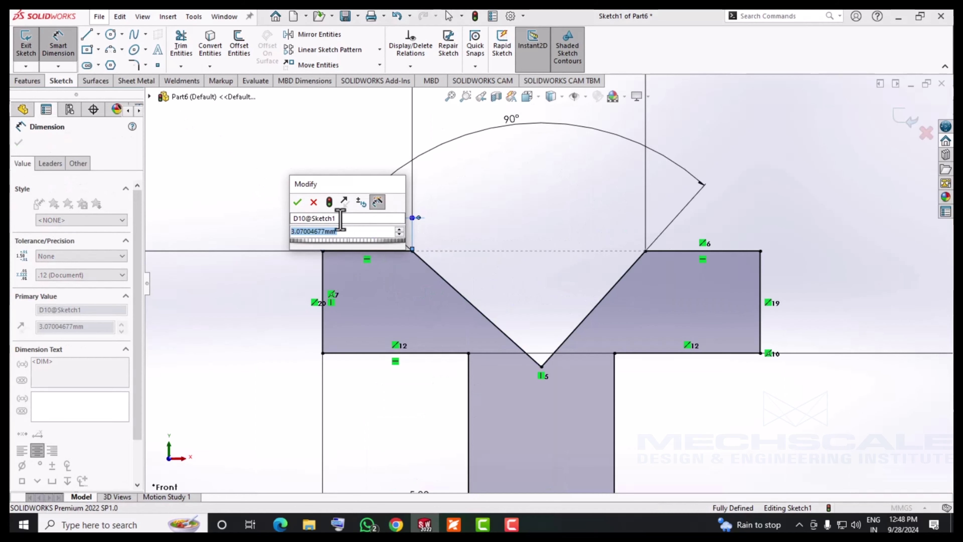
key(Return)
click(722, 251)
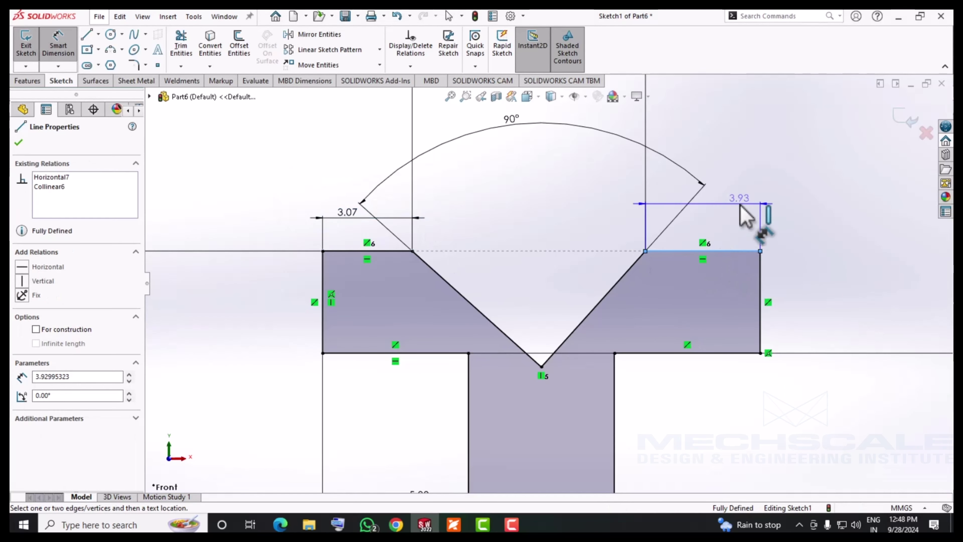
click(763, 232)
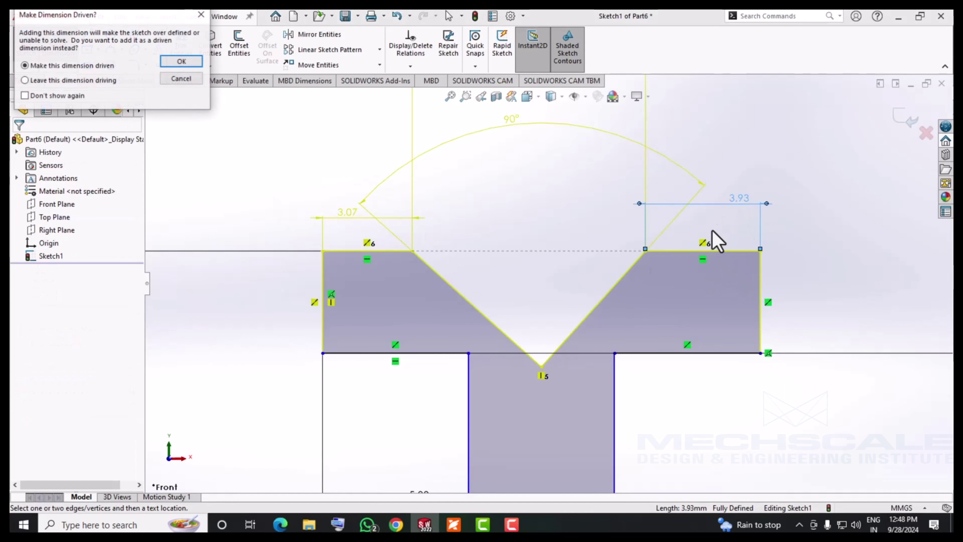
click(181, 78)
Remove the 8.00 and 3.07 notch dimensions, leaving the sketch under defined
key(z)
key(z)
key(ctrl+z)
key(ctrl+z)
click(485, 268)
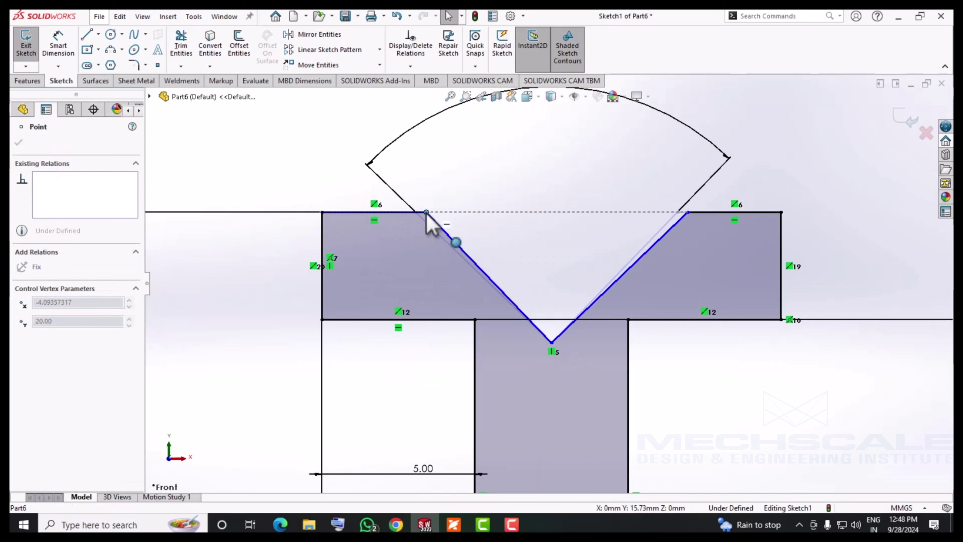
Dimension the V-notch's top corner to the flange's left edge at 3.39, fully defining the sketch
scroll(541, 312, up, 2)
key(Escape)
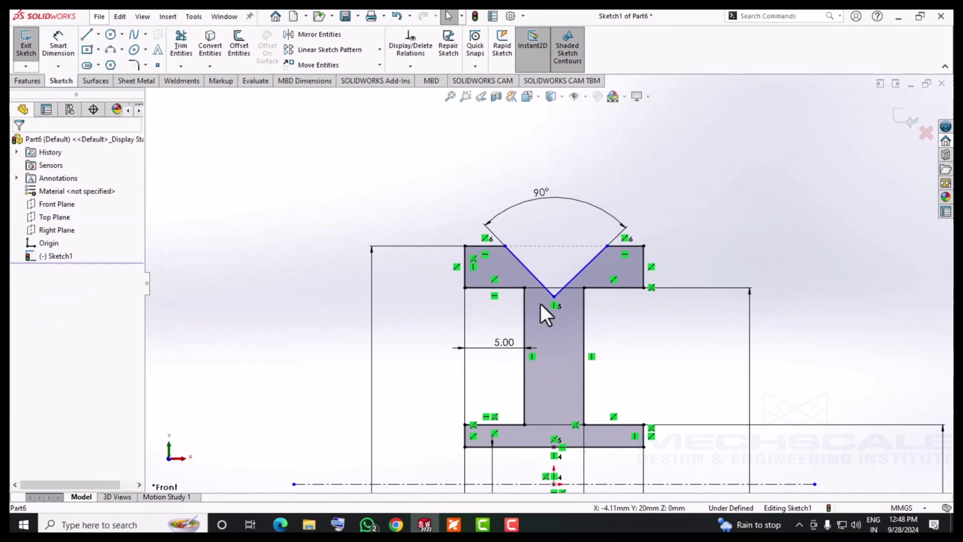
scroll(565, 279, up, 2)
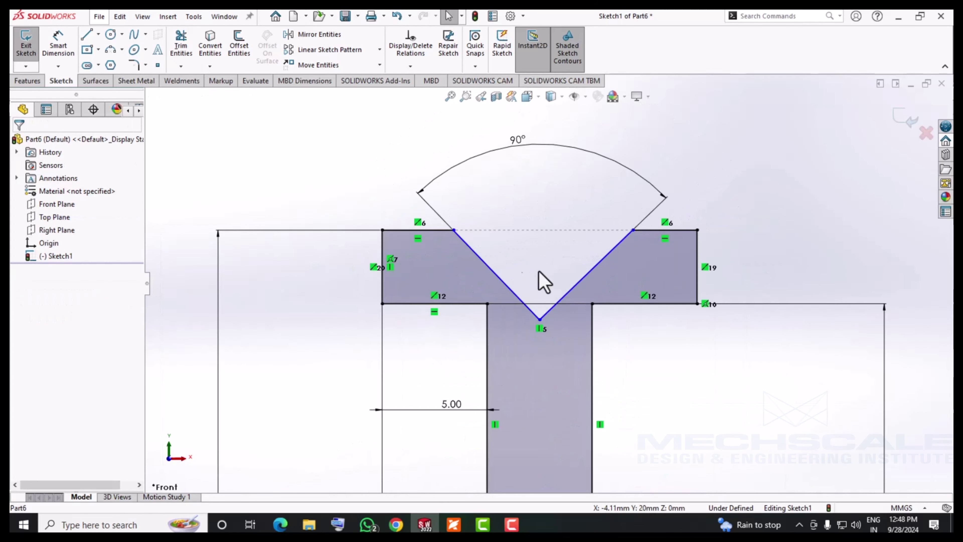
scroll(569, 326, down, 1)
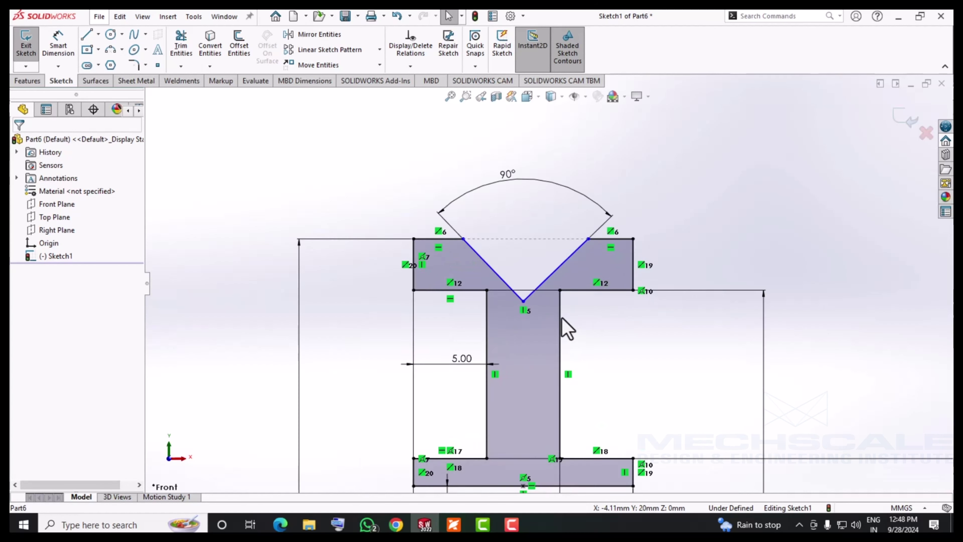
scroll(538, 314, up, 1)
click(528, 299)
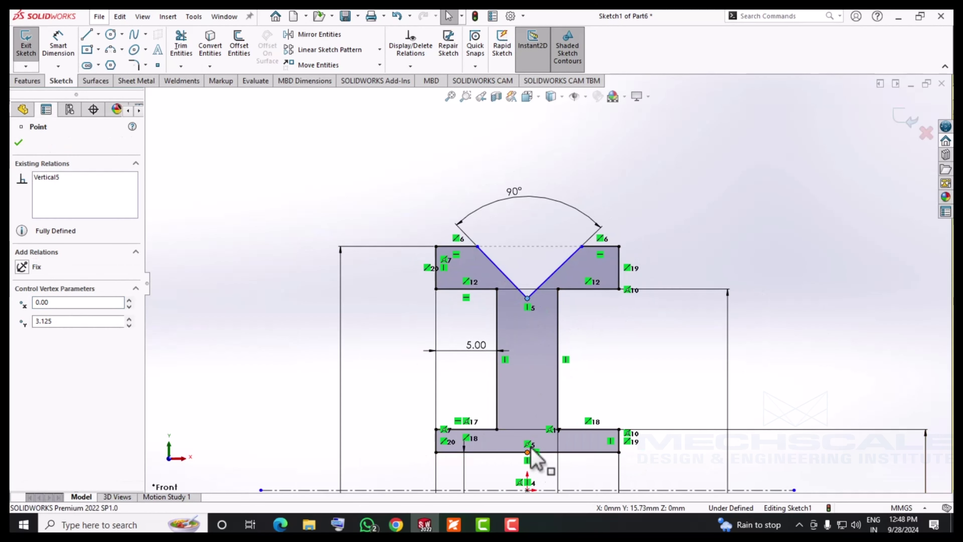
ctrl+click(528, 452)
click(582, 362)
scroll(593, 275, down, 3)
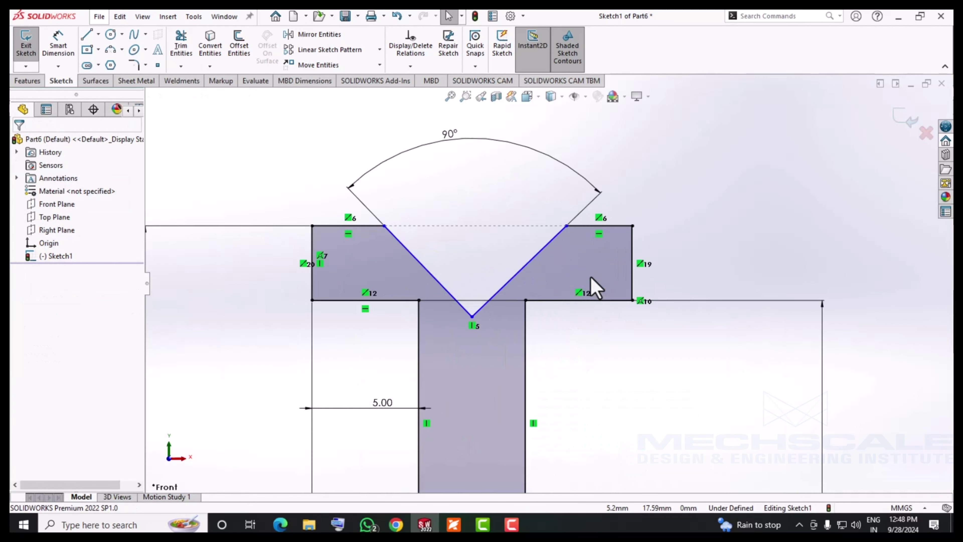
click(58, 44)
click(312, 246)
click(384, 225)
click(342, 197)
key(Return)
Revolve the sketch about the centreline into the solid grooved wheel, Revolve1
scroll(680, 178, up, 2)
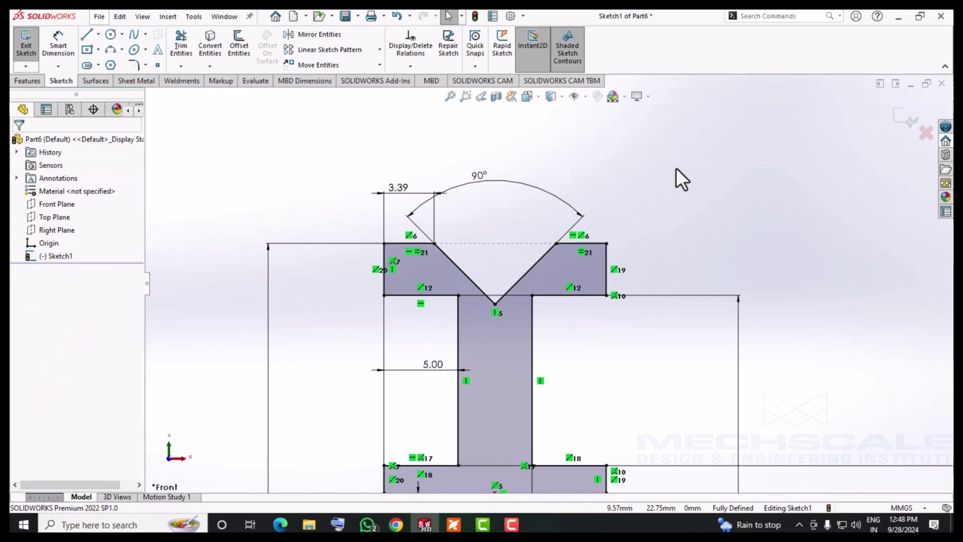
scroll(677, 183, up, 3)
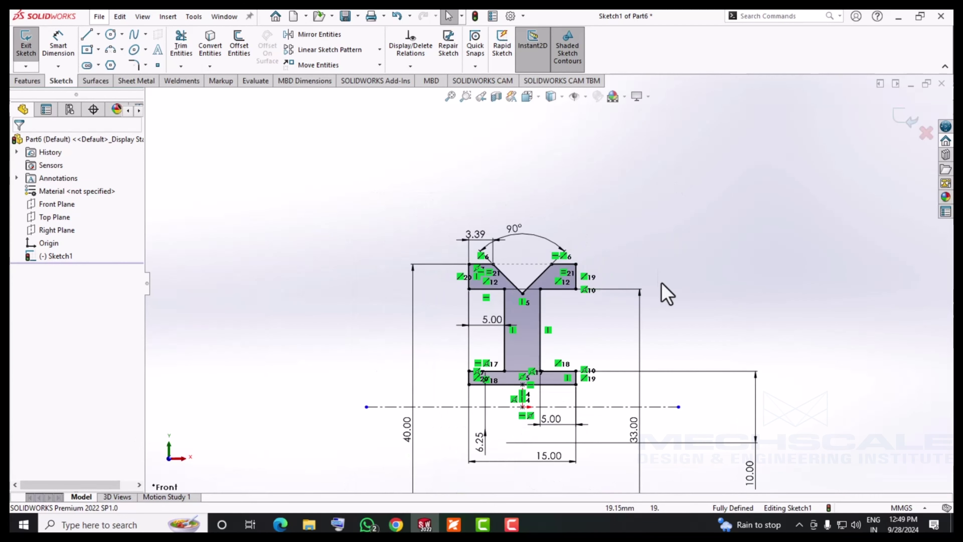
scroll(681, 324, down, 2)
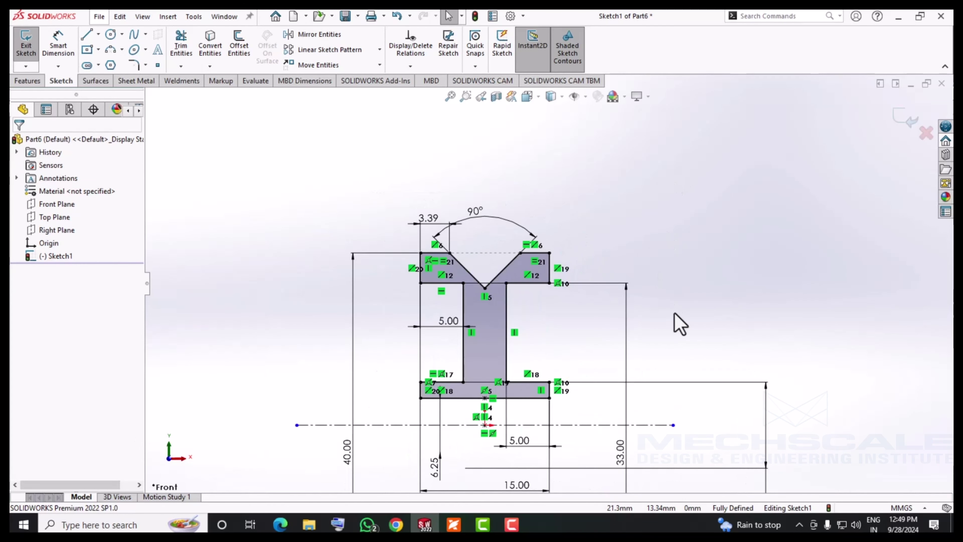
scroll(674, 314, up, 2)
scroll(456, 433, down, 2)
click(27, 81)
click(66, 44)
key(Return)
Orbit the wheel, then start saving the part under the name 'wheel'
mouse_move(315, 215)
middle_down()
mouse_move(393, 224)
mouse_move(390, 252)
mouse_move(426, 286)
mouse_move(361, 335)
middle_up()
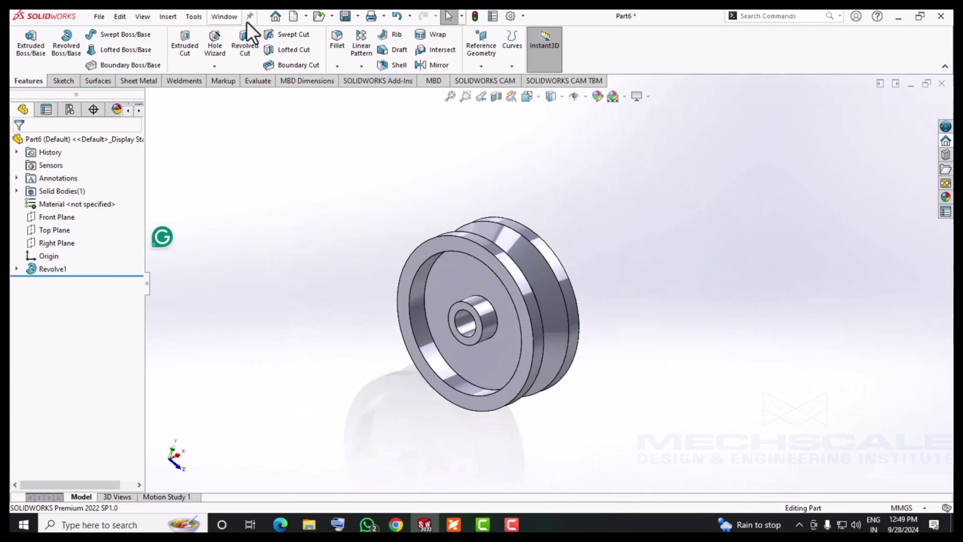
click(346, 16)
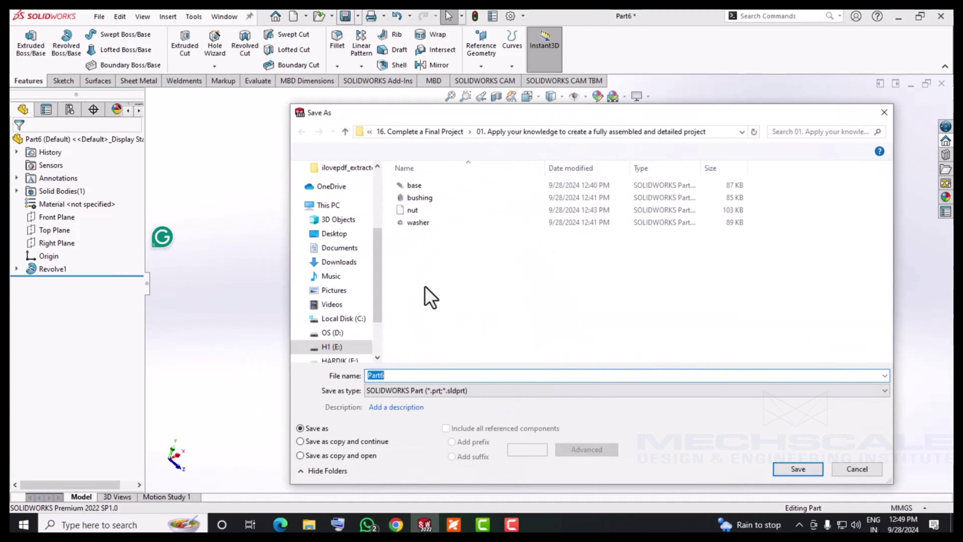
text(whe)
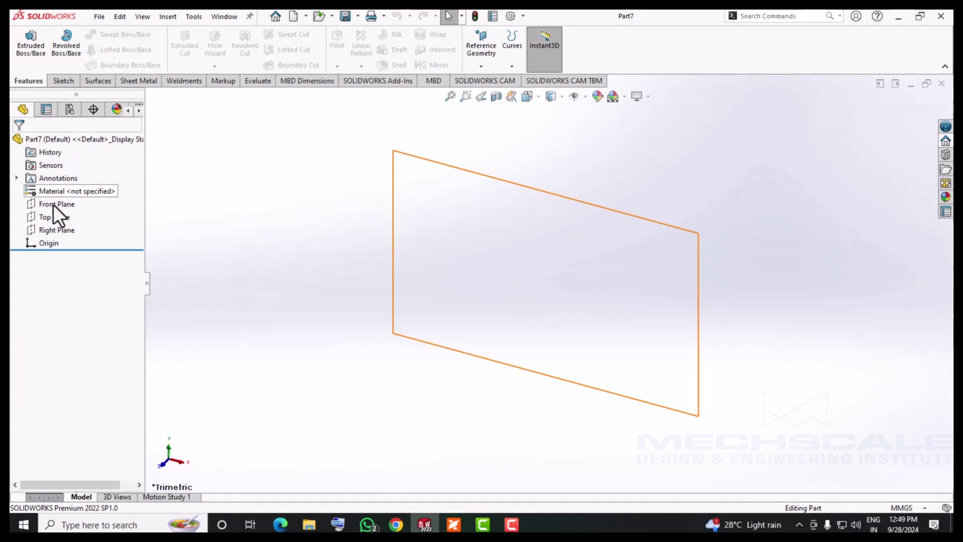
Start a Front Plane sketch with a horizontal midpoint centreline through the origin
right_click(57, 203)
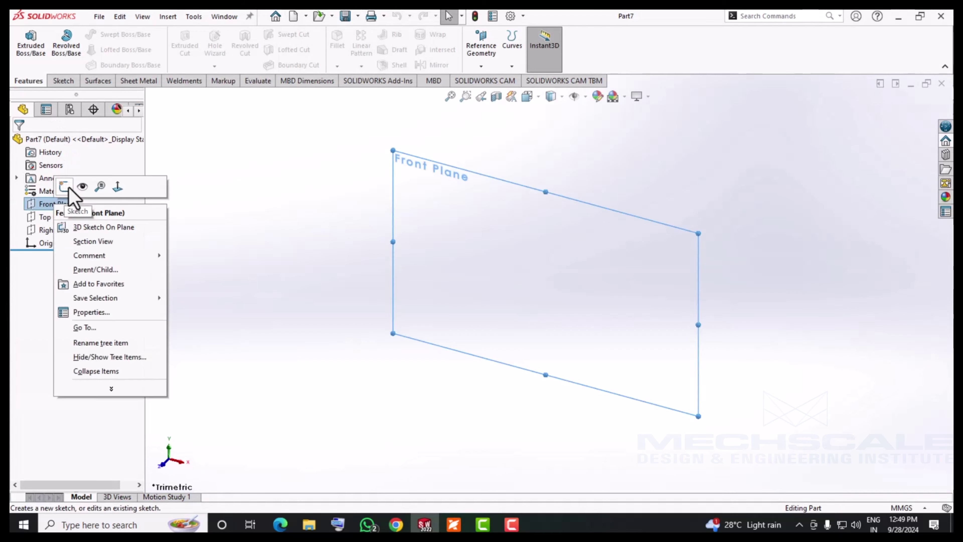
click(78, 187)
click(98, 34)
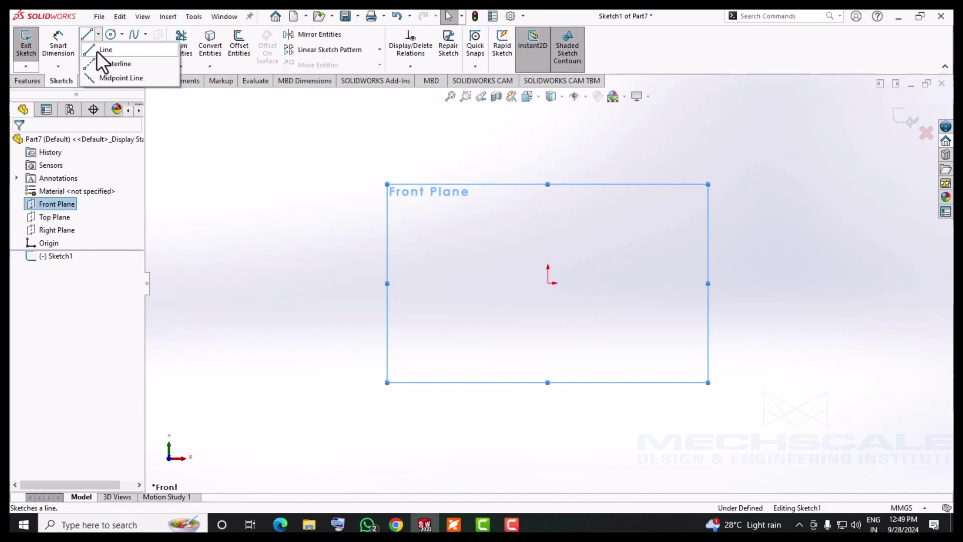
click(114, 63)
click(44, 304)
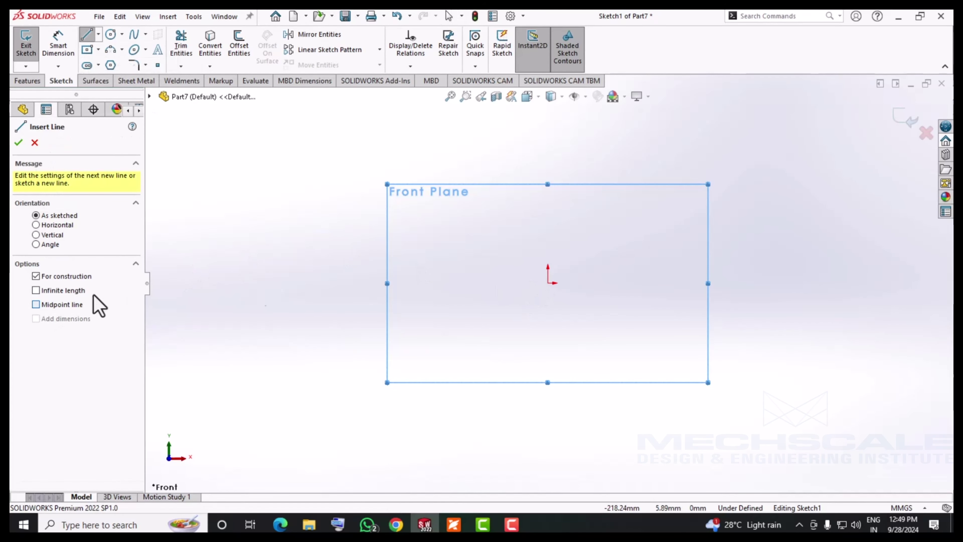
click(548, 283)
click(751, 283)
click(664, 282)
Draw the screw's stepped half-profile above the centreline: head, long shank and short end
click(664, 226)
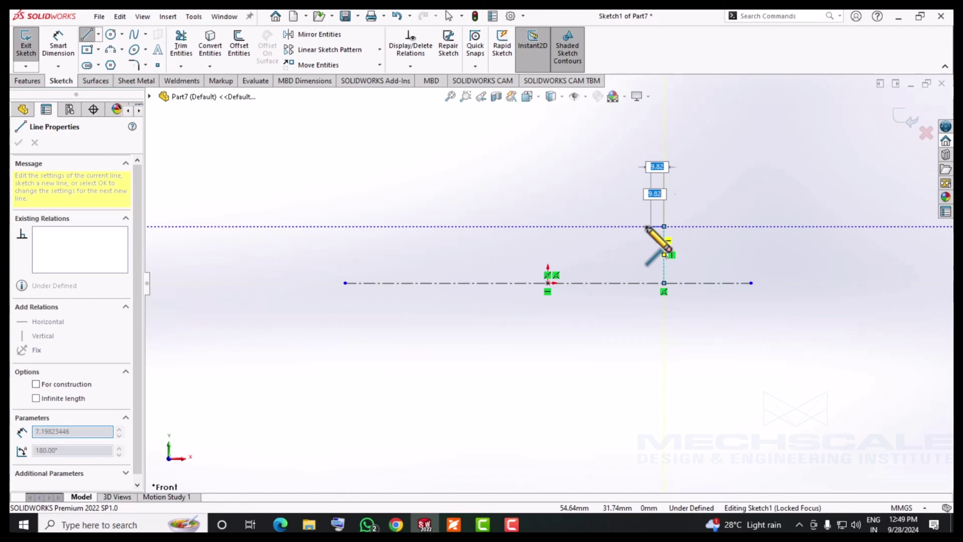
click(637, 227)
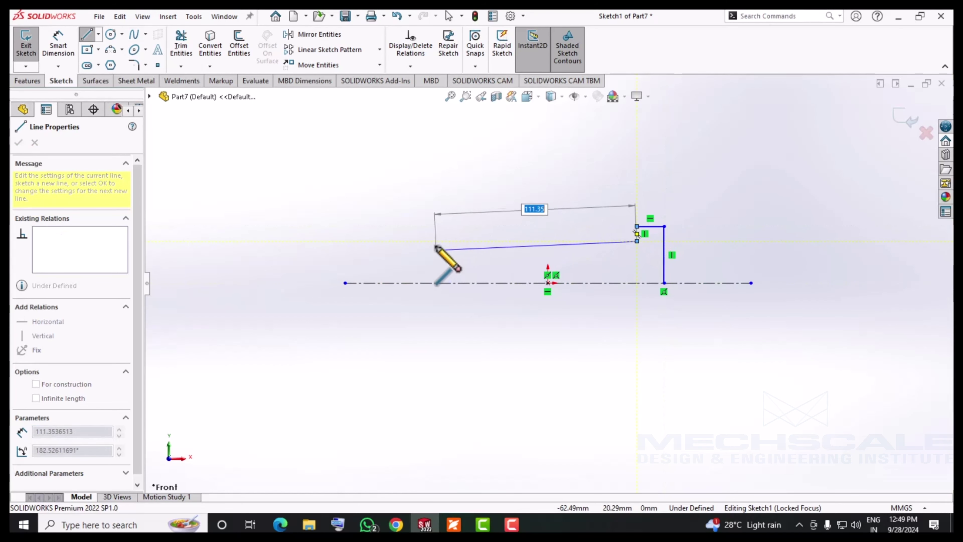
click(436, 241)
click(391, 255)
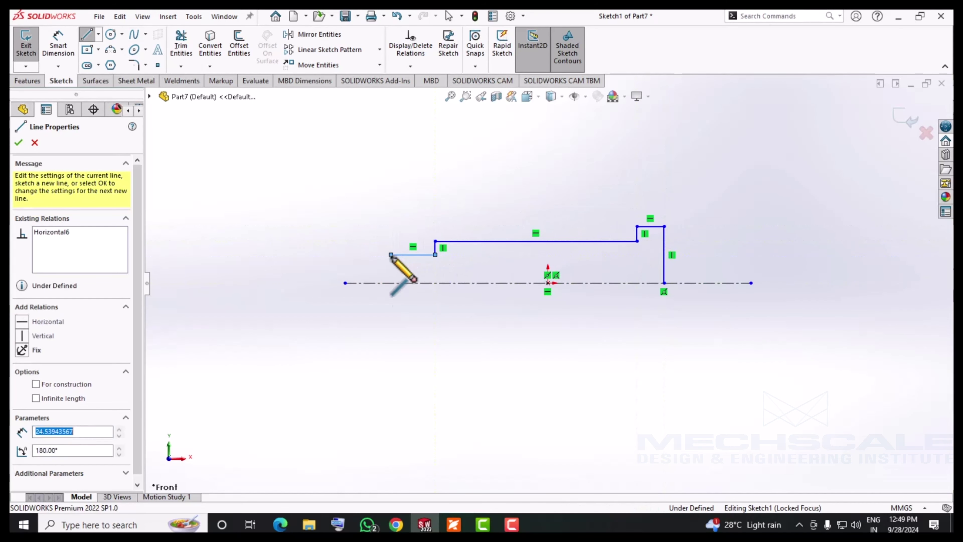
key(Escape)
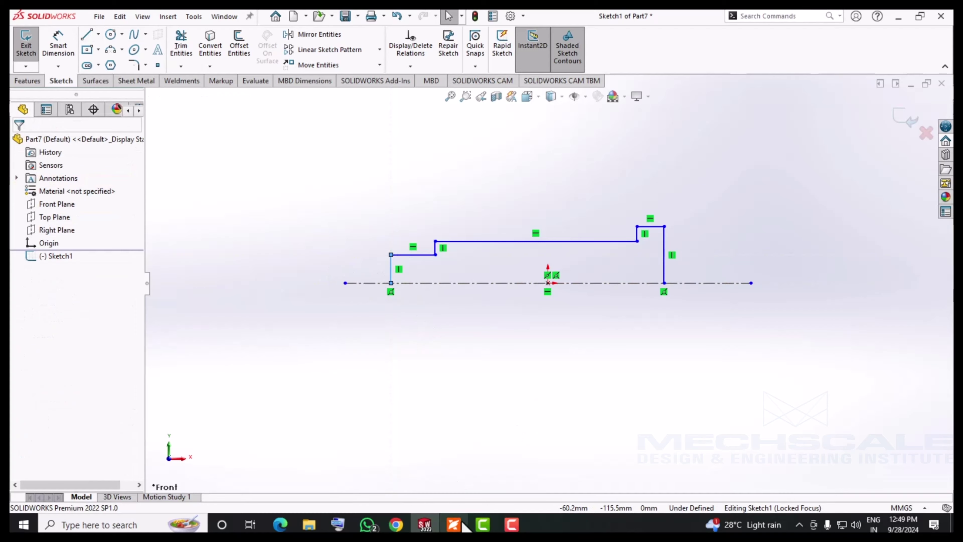
Dimension the short left step to 6 mm, checking the PDF drawing for sizes
click(454, 524)
click(454, 525)
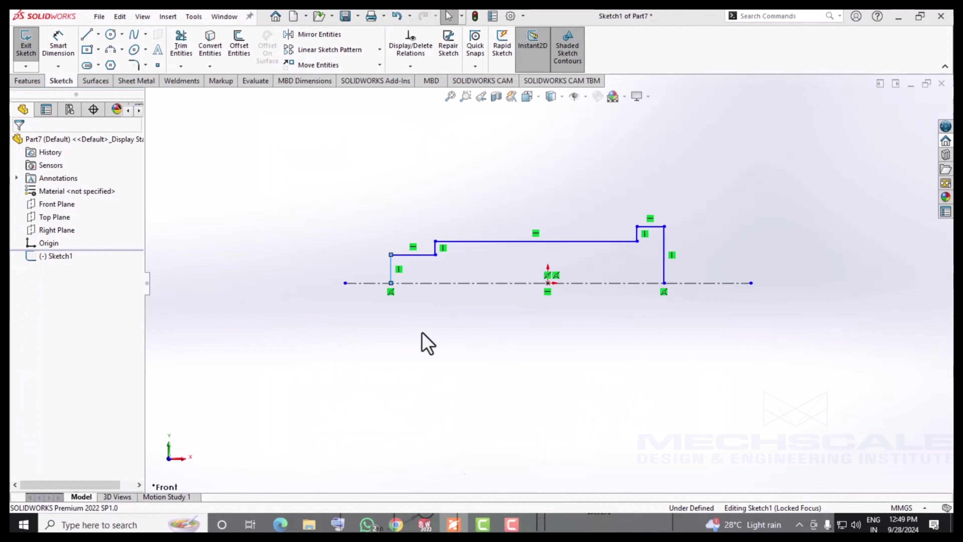
scroll(417, 258, down, 3)
click(61, 46)
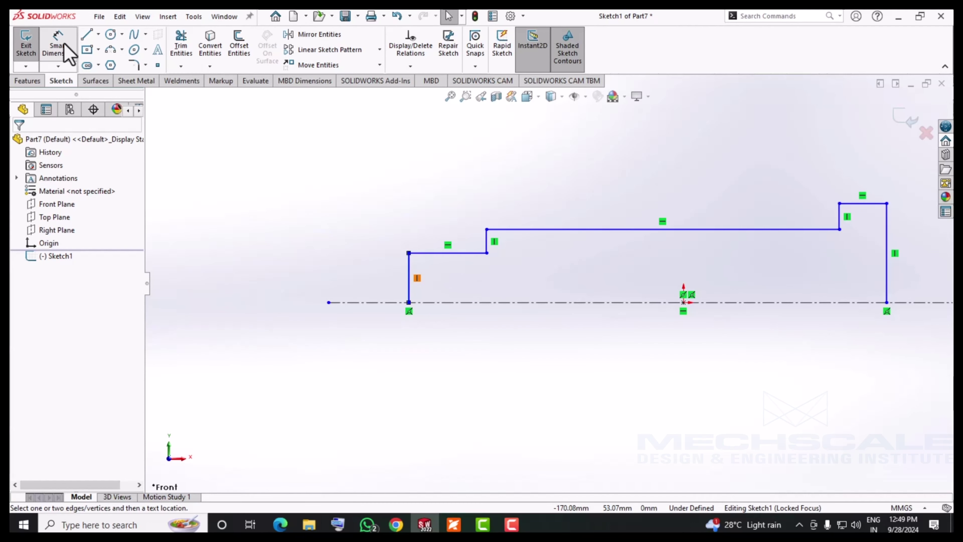
click(460, 253)
click(458, 215)
text(6)
click(454, 524)
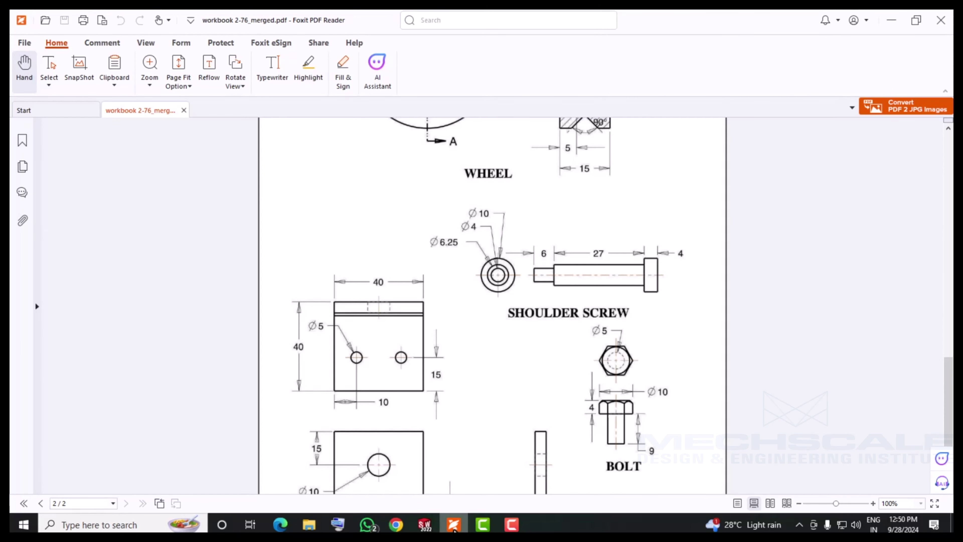
Dimension the step diameters 6.25 and 10 about the centreline, then preview a 360° revolve
click(454, 525)
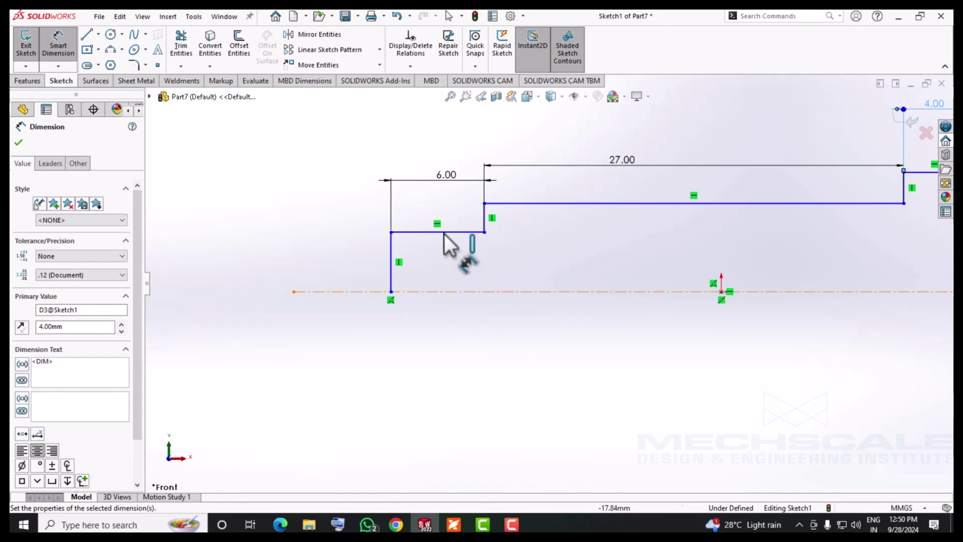
click(440, 291)
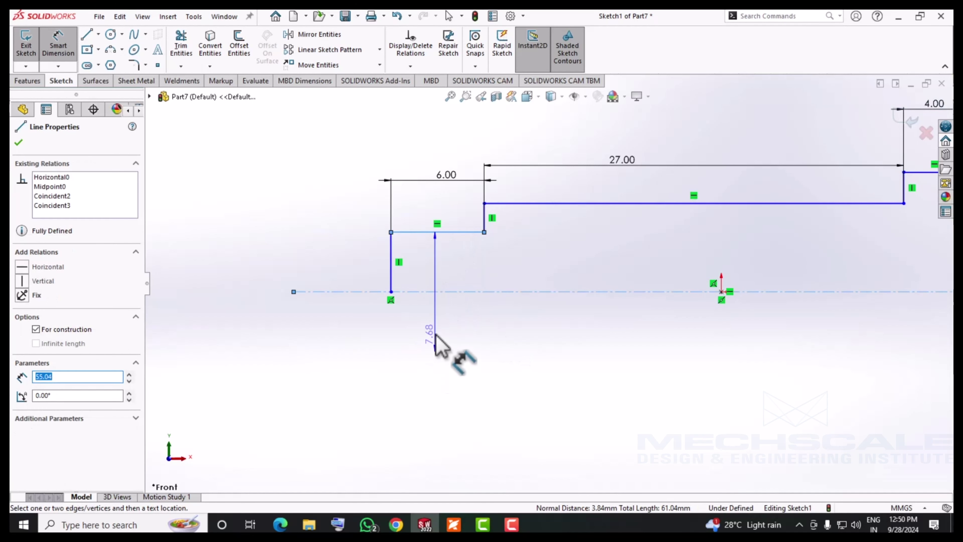
click(436, 343)
text(6.25)
key(Return)
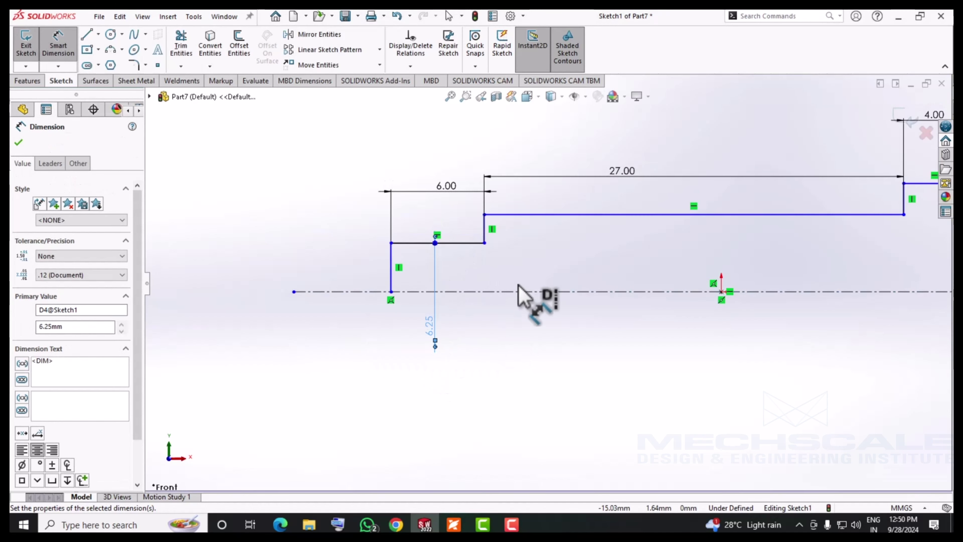
click(534, 215)
click(561, 288)
text(10)
key(Return)
click(27, 81)
click(66, 45)
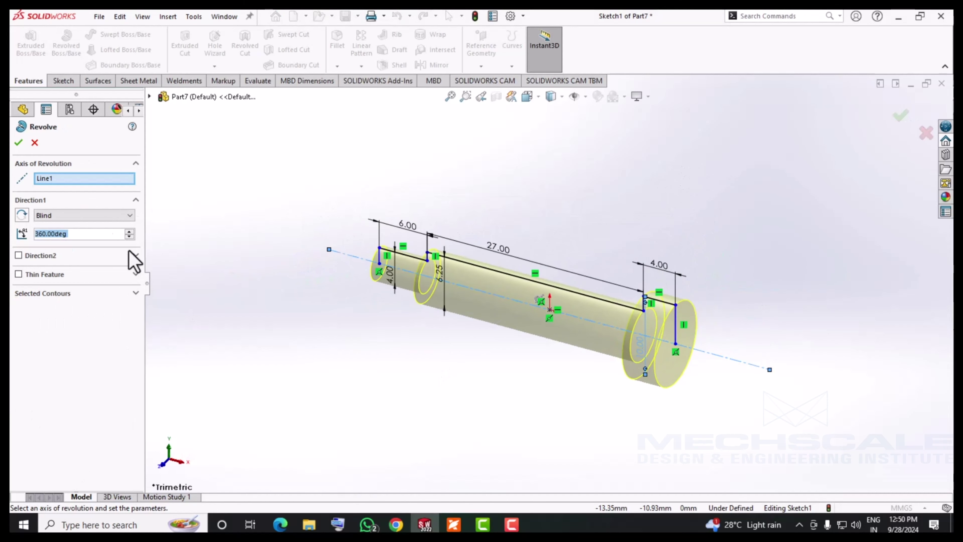
Accept the 360° revolve and save the part as 'screw'
click(18, 142)
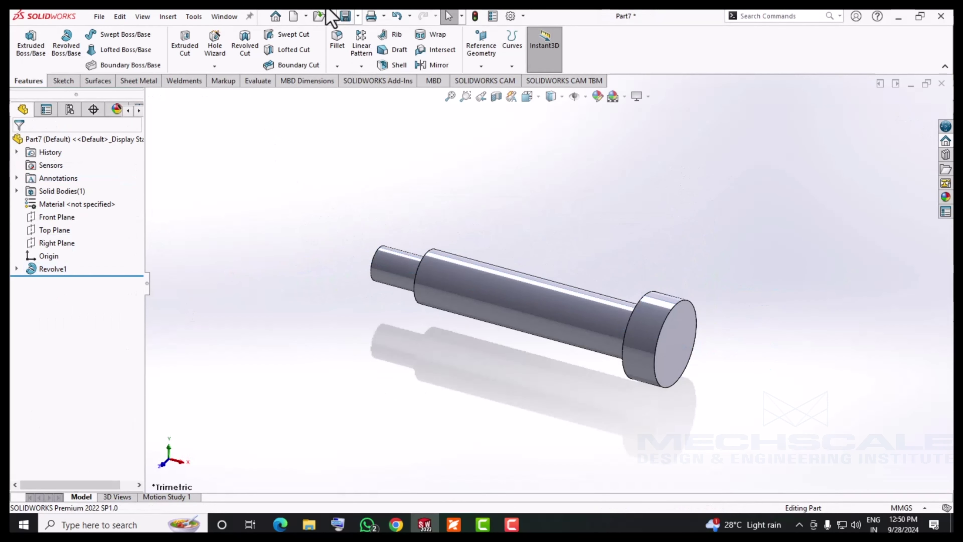
key(ctrl+s)
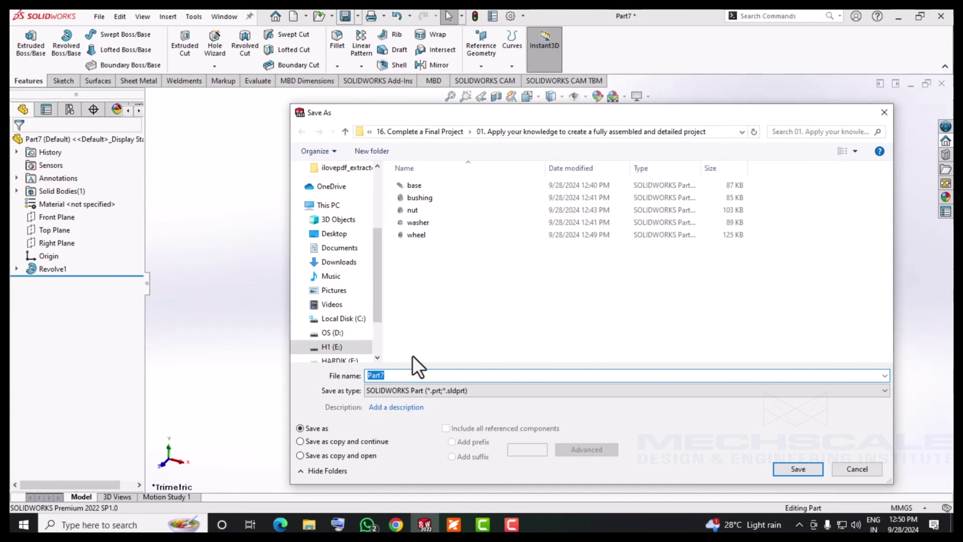
text(screw)
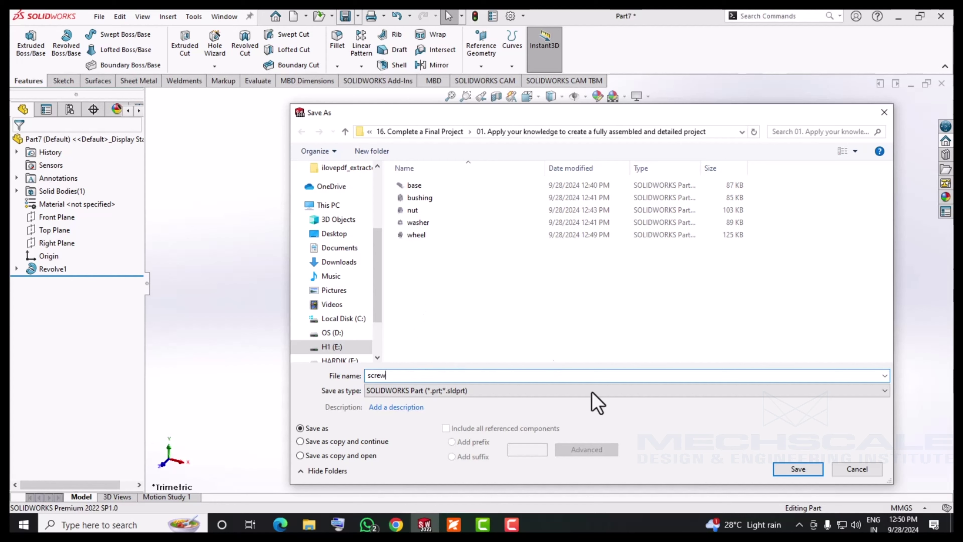
click(789, 469)
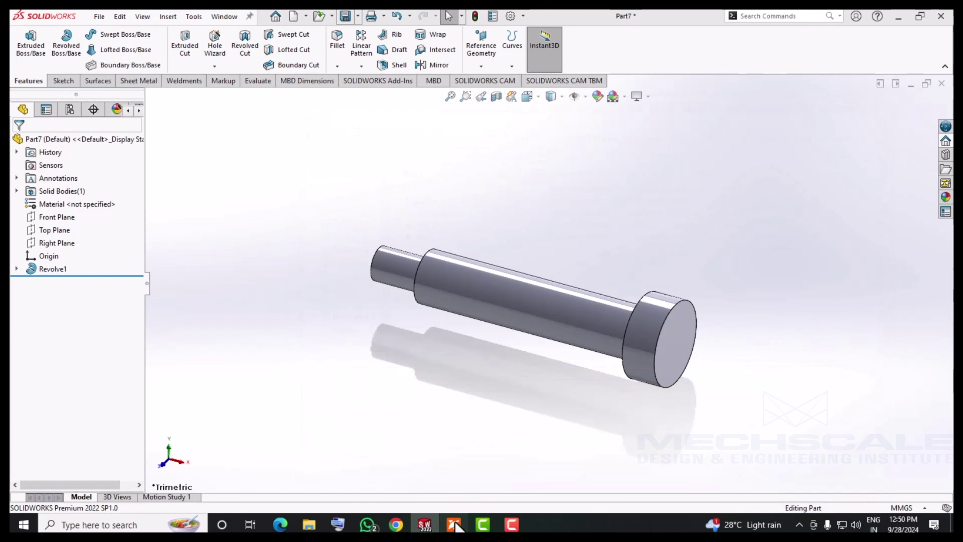
Glance at the PDF drawing, then close the finished screw part
click(455, 526)
click(457, 526)
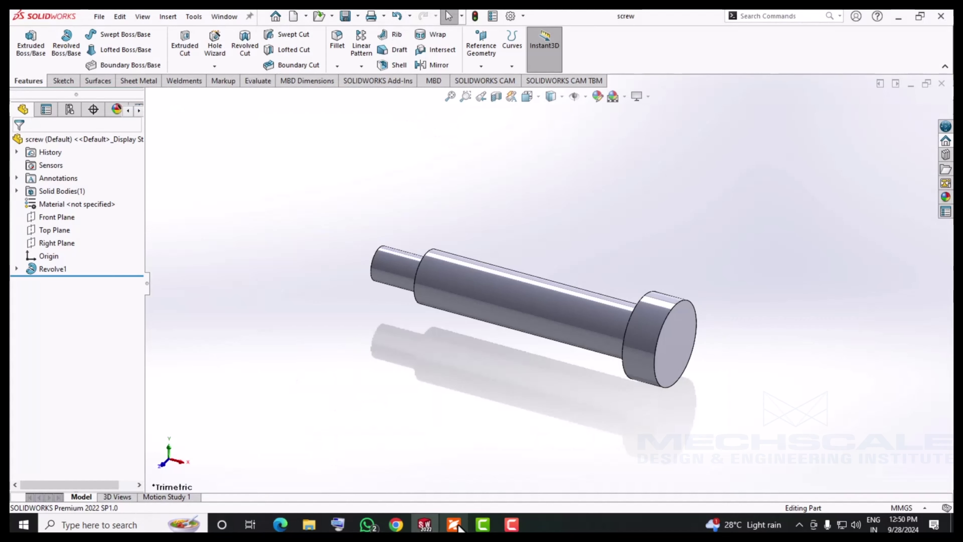
click(941, 84)
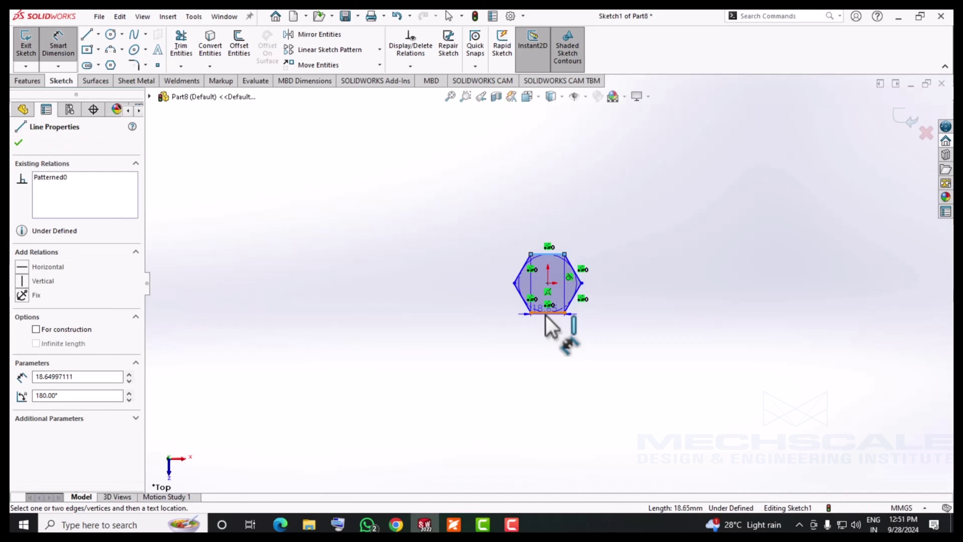
Dimension the hexagon to 10 mm across flats
click(546, 312)
click(493, 290)
text(10)
key(Return)
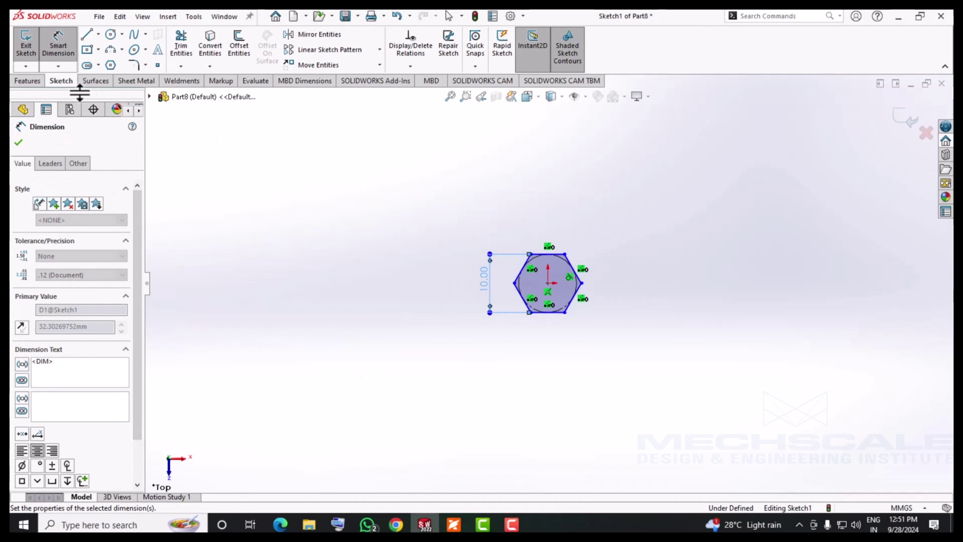
click(28, 80)
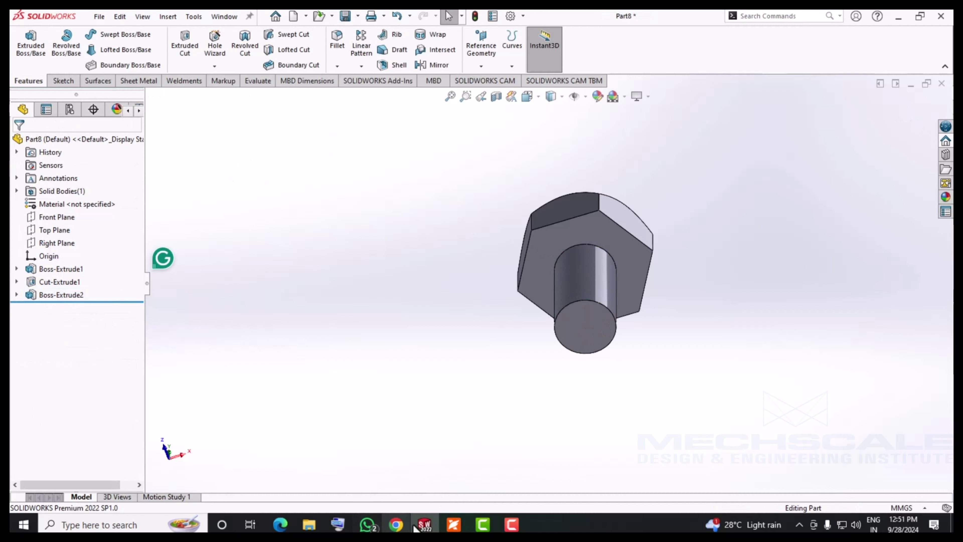
Check the PDF drawing, then save the bolt part with the name 'bolt'
click(454, 525)
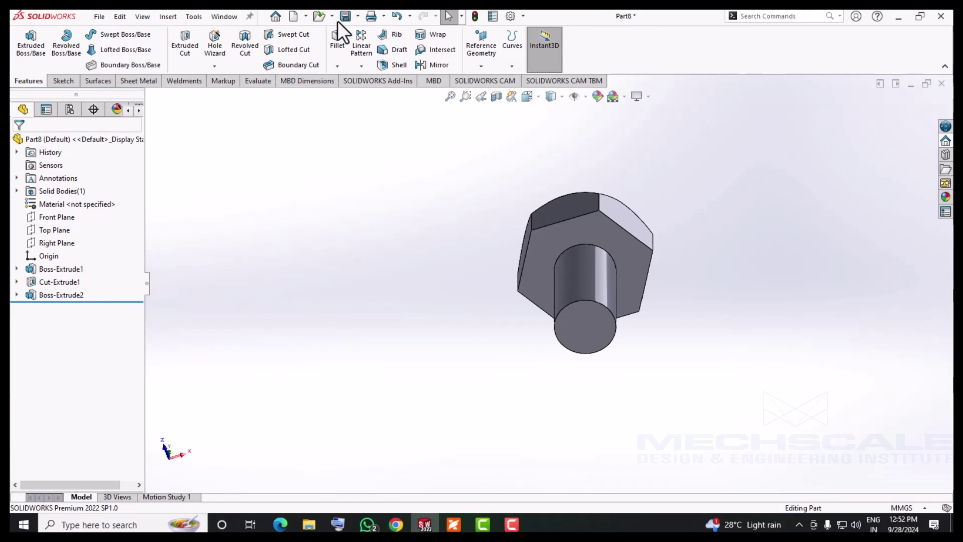
click(345, 16)
text(b)
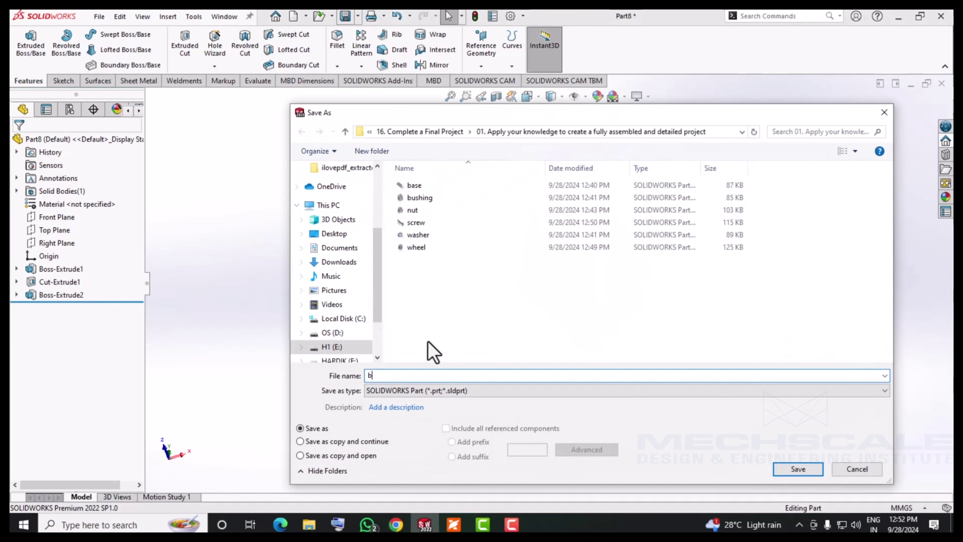
text(olt)
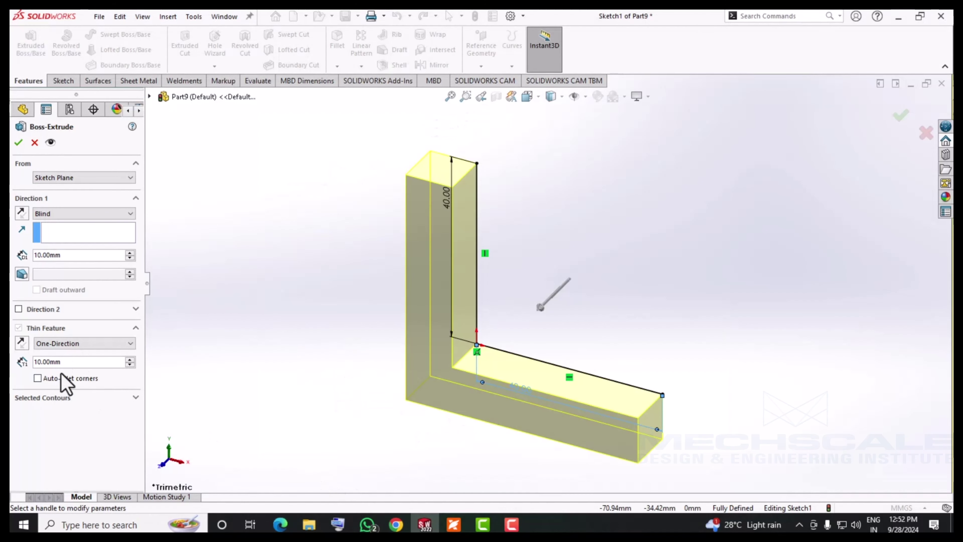
Set the wall thickness to 5 mm and bring up the support drawing in the PDF
double_click(61, 362)
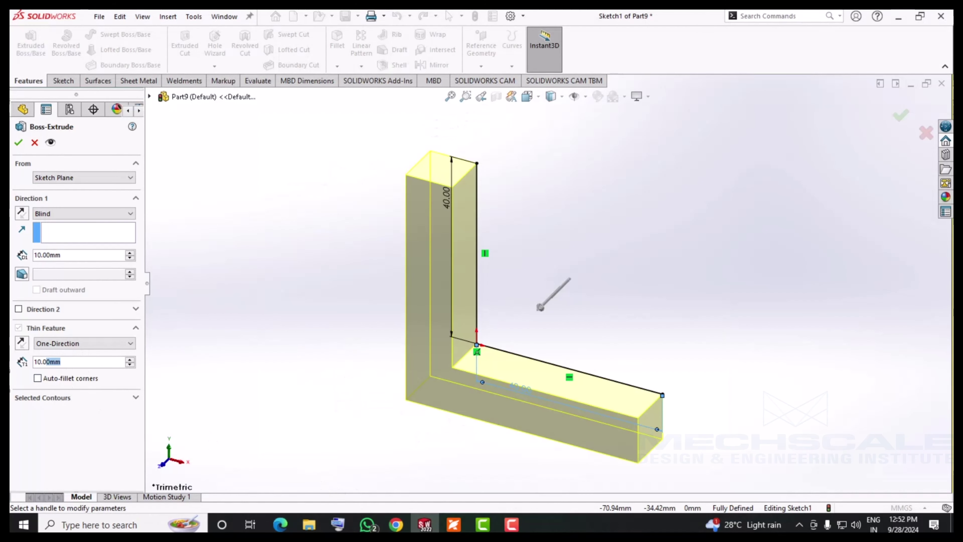
text(5)
key(Return)
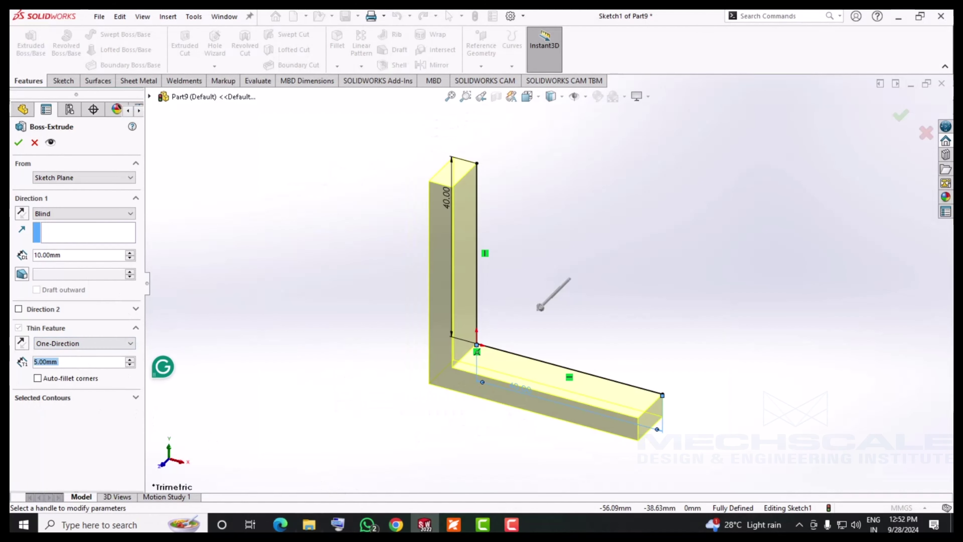
click(454, 525)
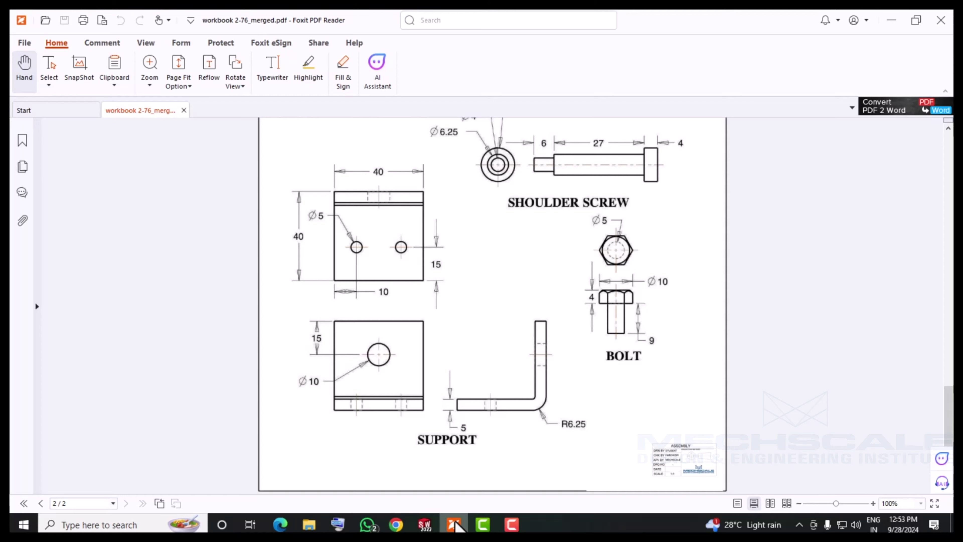
Sketch a circle on the upright's face
click(454, 524)
right_click(523, 293)
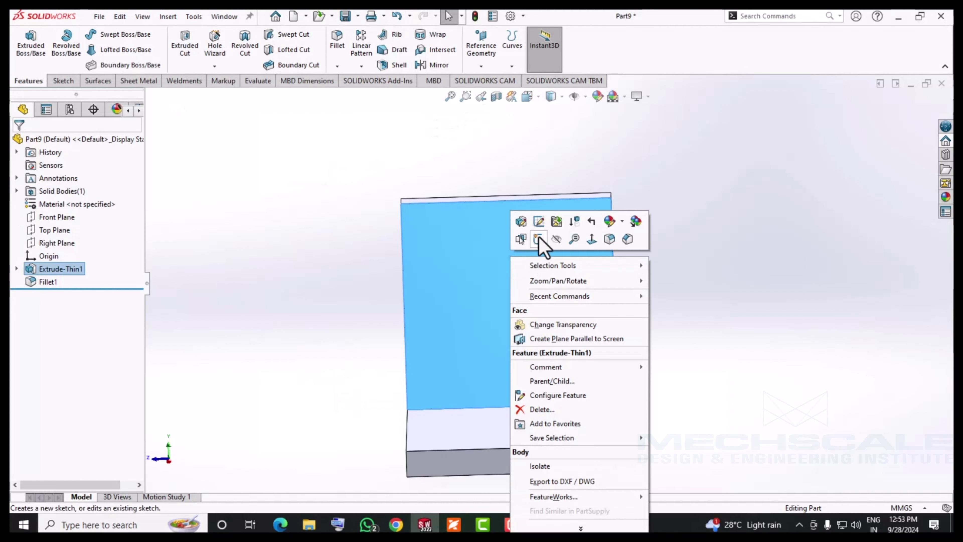
click(544, 243)
click(110, 34)
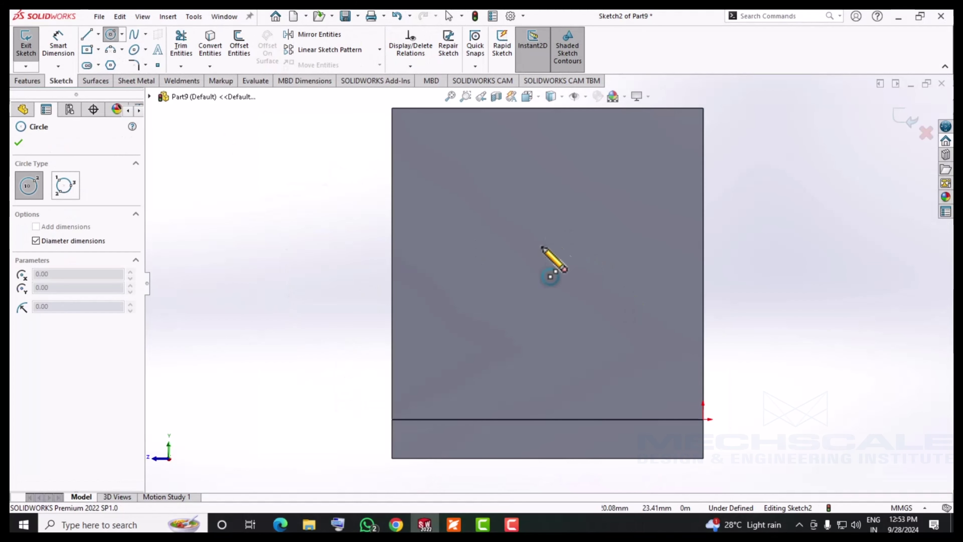
click(544, 258)
click(569, 221)
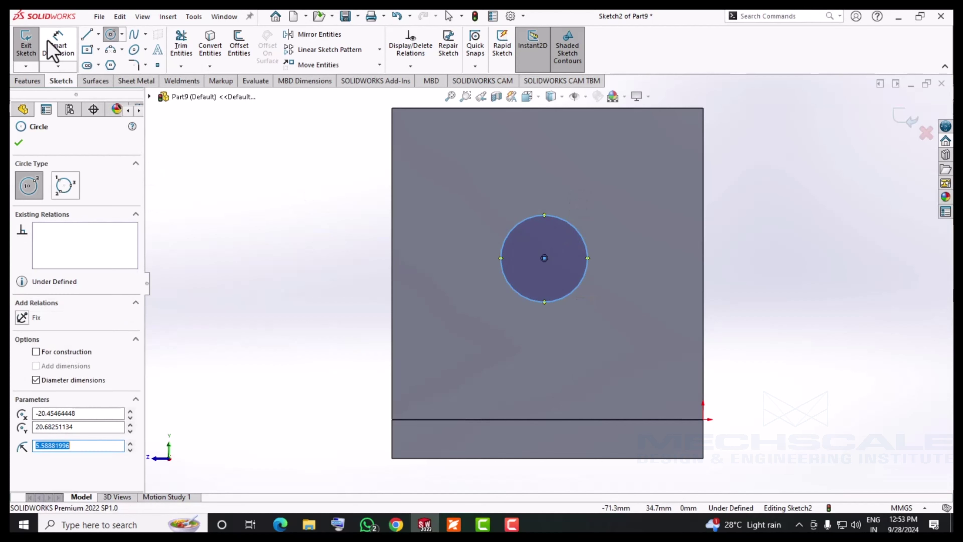
Dimension the circle to Ø10 with its centre 15 mm below the top edge
click(58, 44)
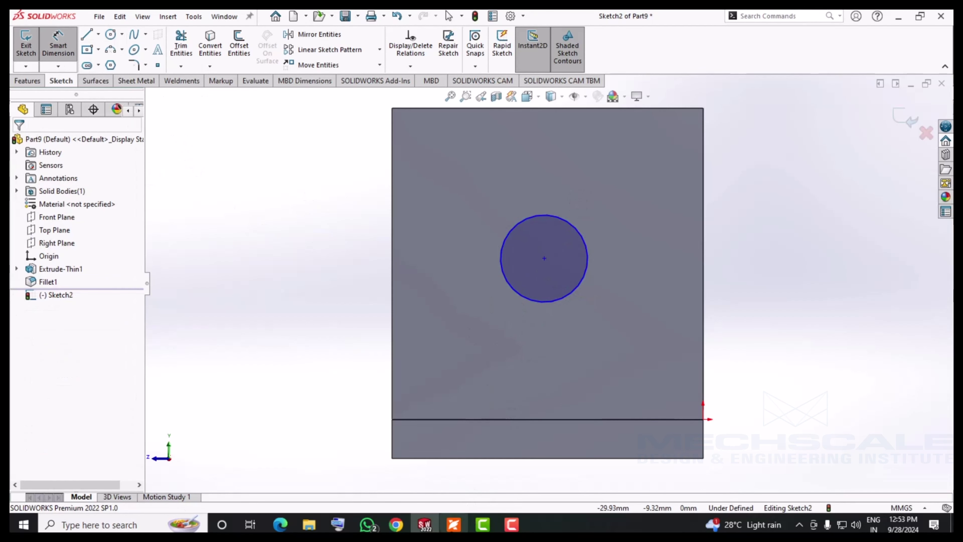
click(454, 524)
key(alt+Tab)
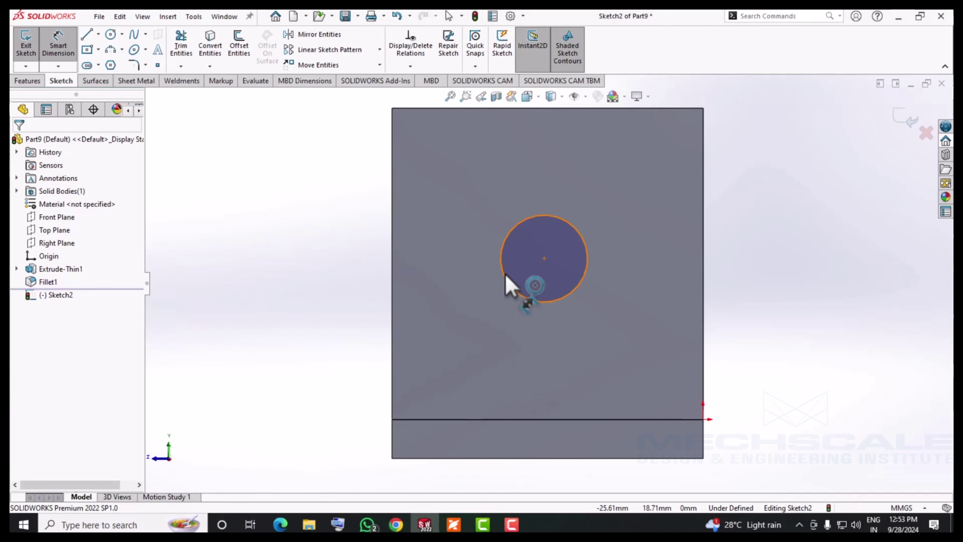
click(510, 285)
click(302, 329)
text(10)
key(Return)
scroll(544, 246, up, 3)
click(355, 253)
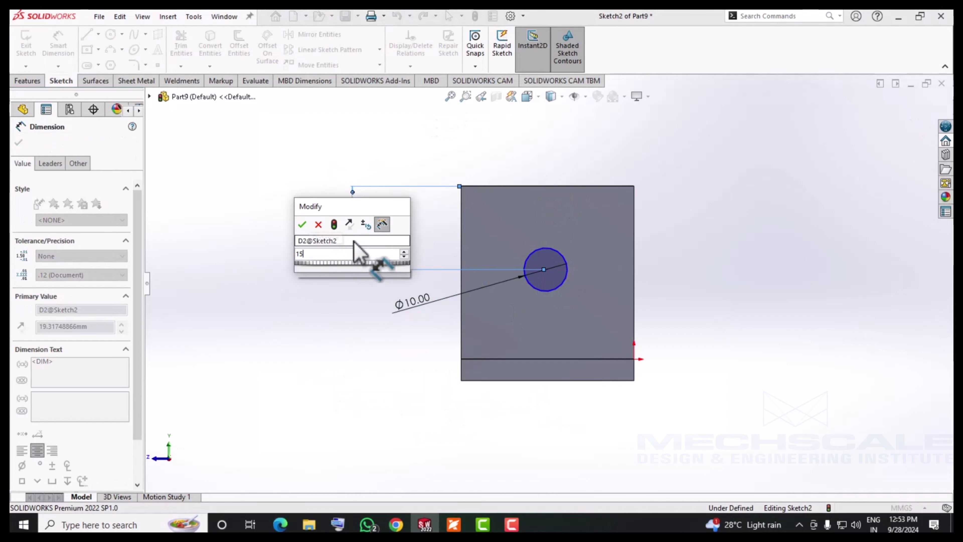
text(15)
key(Return)
mouse_move(232, 96)
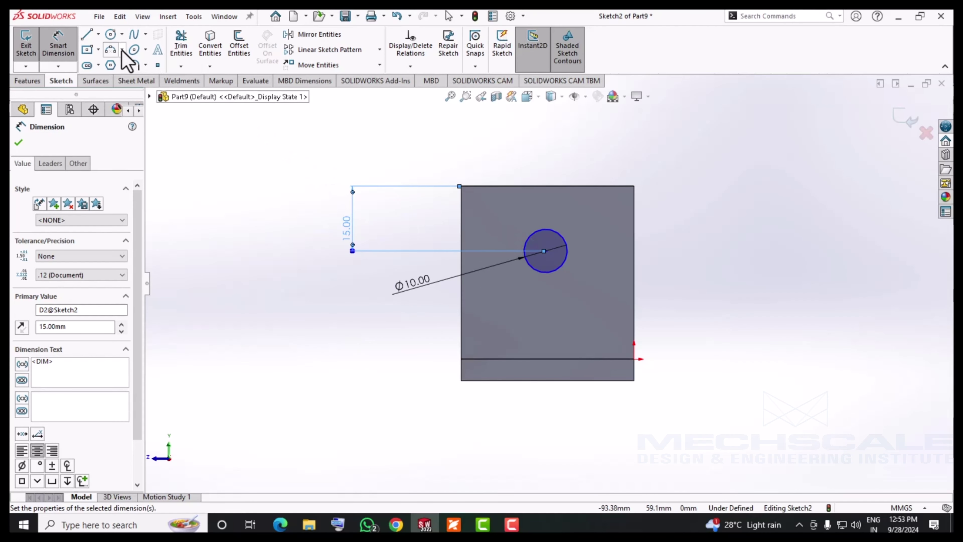
Draw a vertical centreline across the face and make the circle centre coincident with it
click(113, 64)
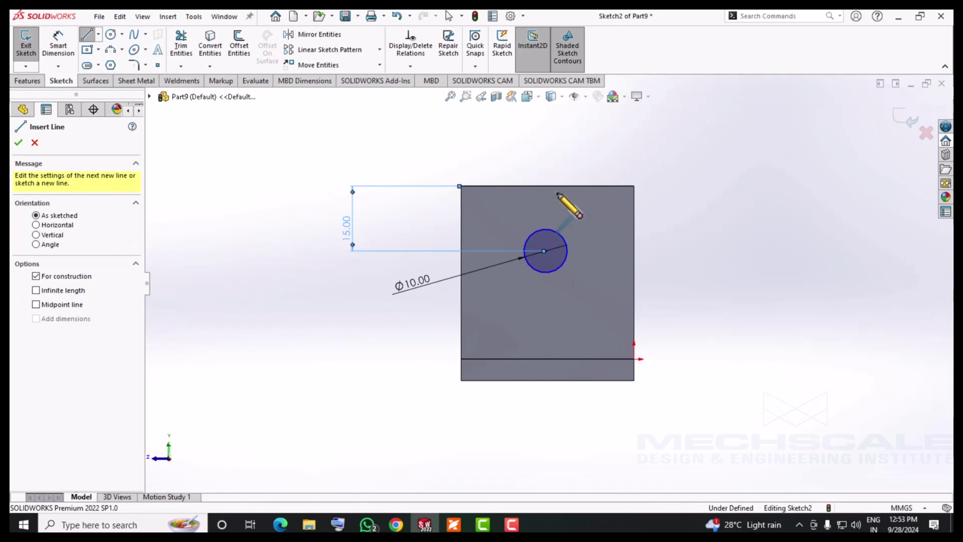
click(546, 185)
click(546, 358)
key(Escape)
scroll(537, 286, down, 3)
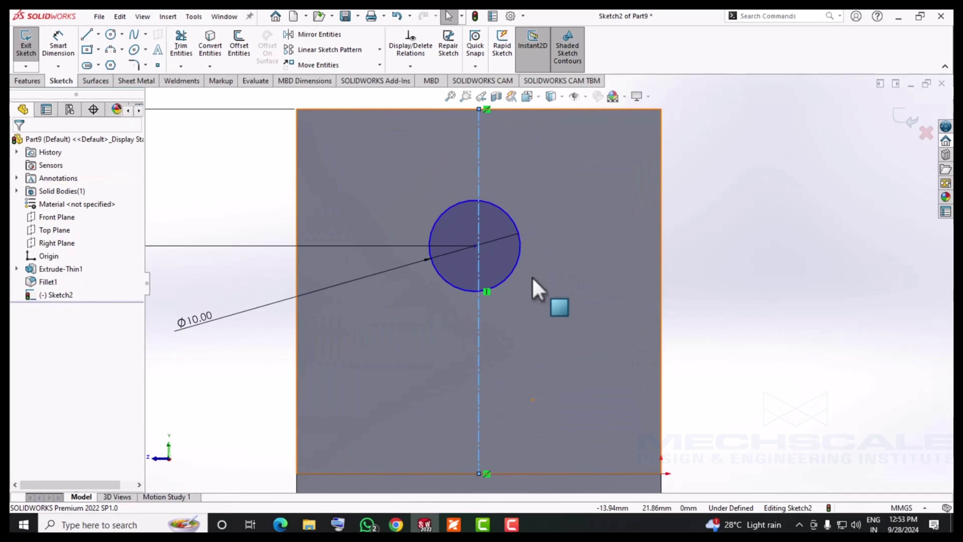
scroll(451, 273, down, 3)
click(437, 223)
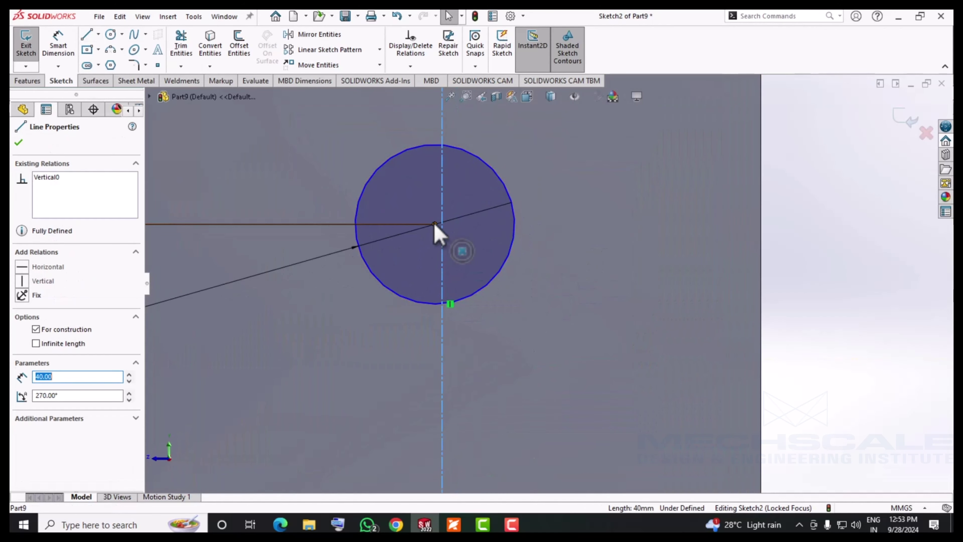
ctrl+click(435, 224)
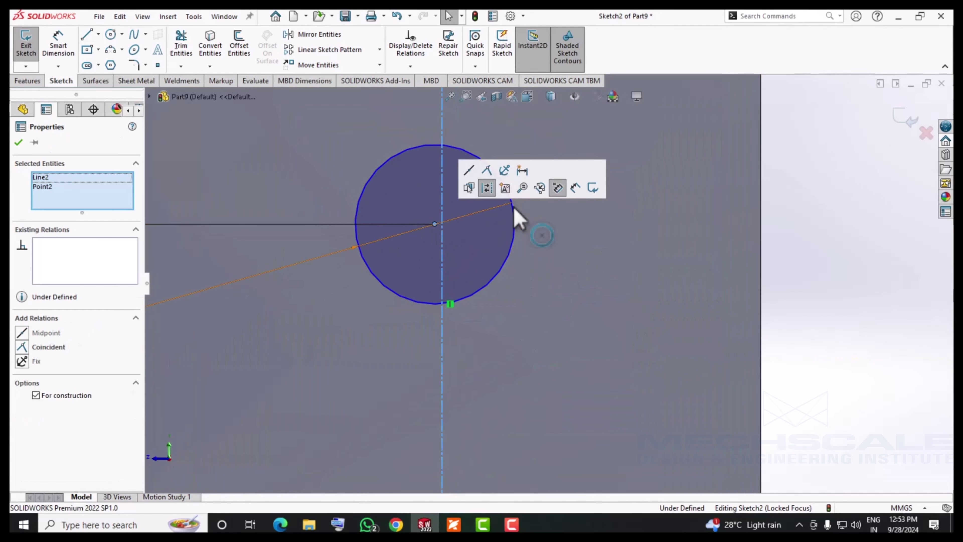
click(487, 170)
scroll(701, 311, up, 5)
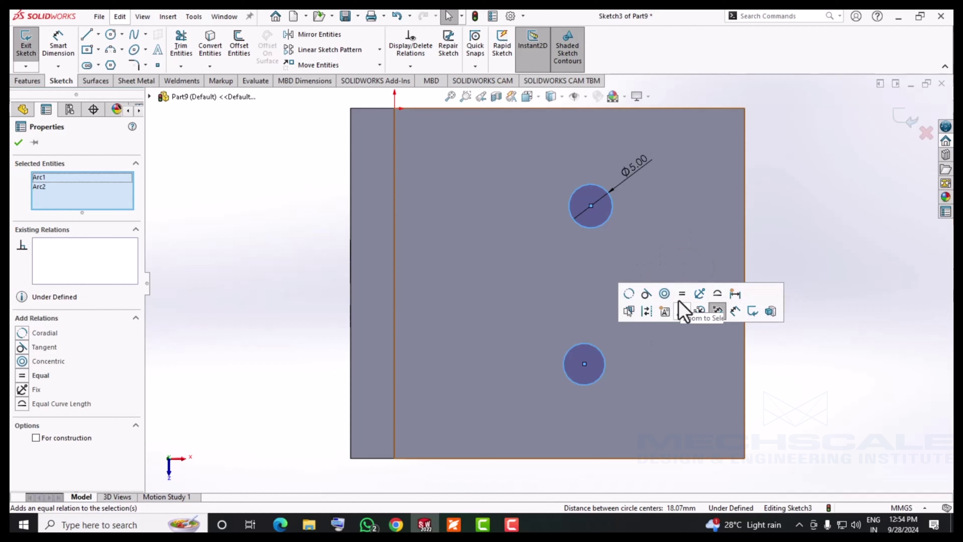
Make the two base circles equal in size, then check the reference drawing
click(680, 309)
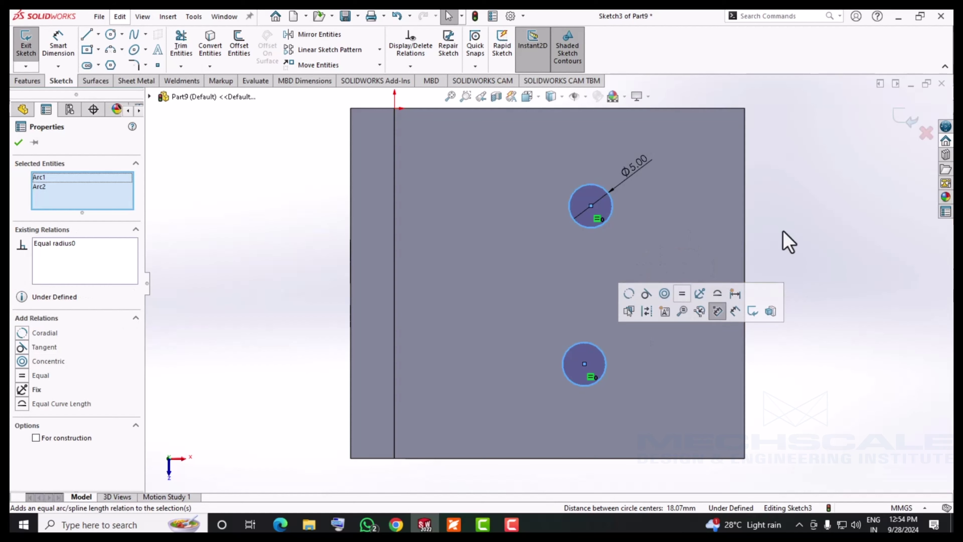
key(Escape)
click(463, 516)
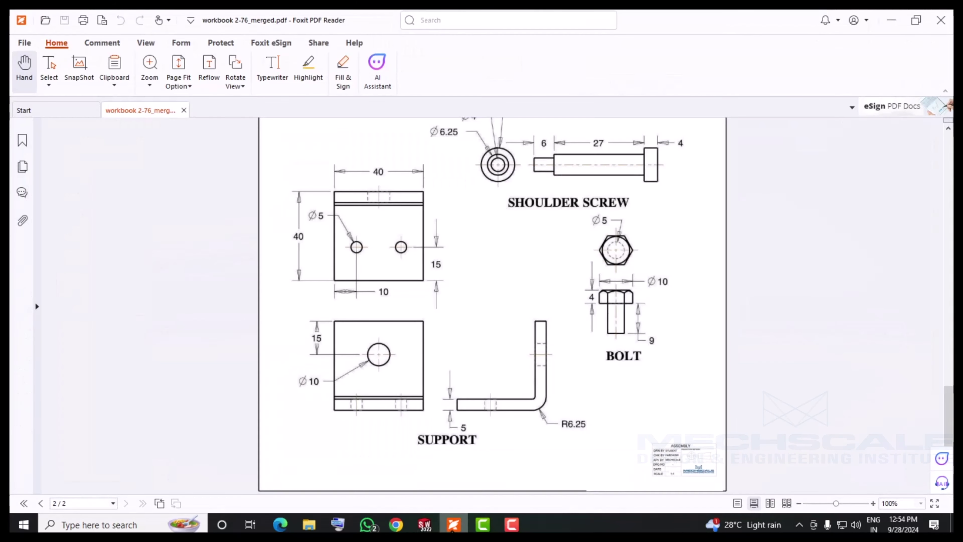
Dimension the upper circle's centre 15 mm from the part's right edge
click(58, 45)
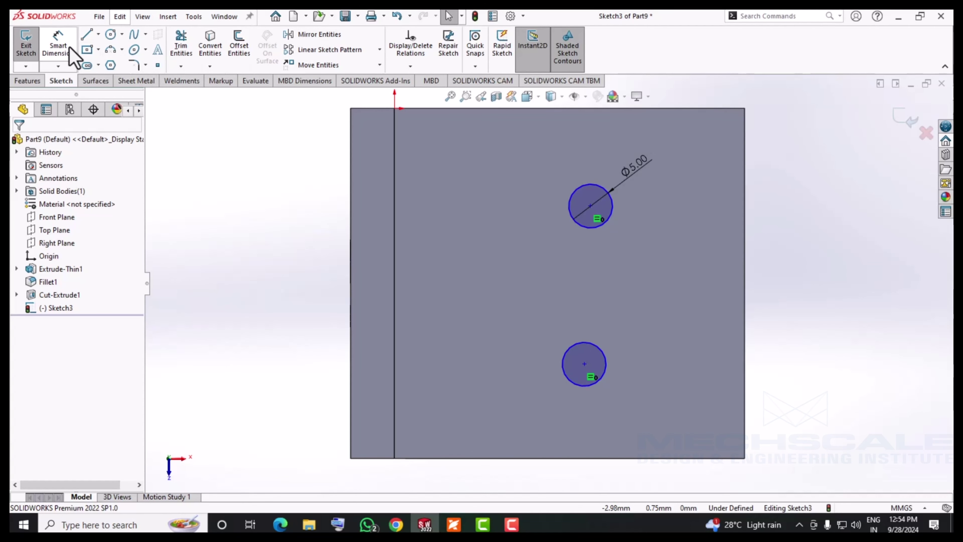
click(590, 206)
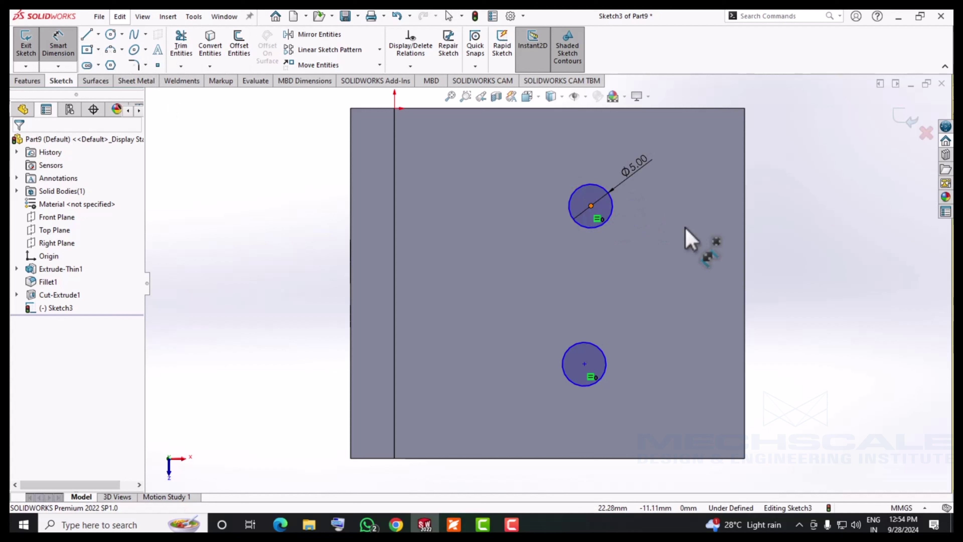
click(743, 228)
click(701, 211)
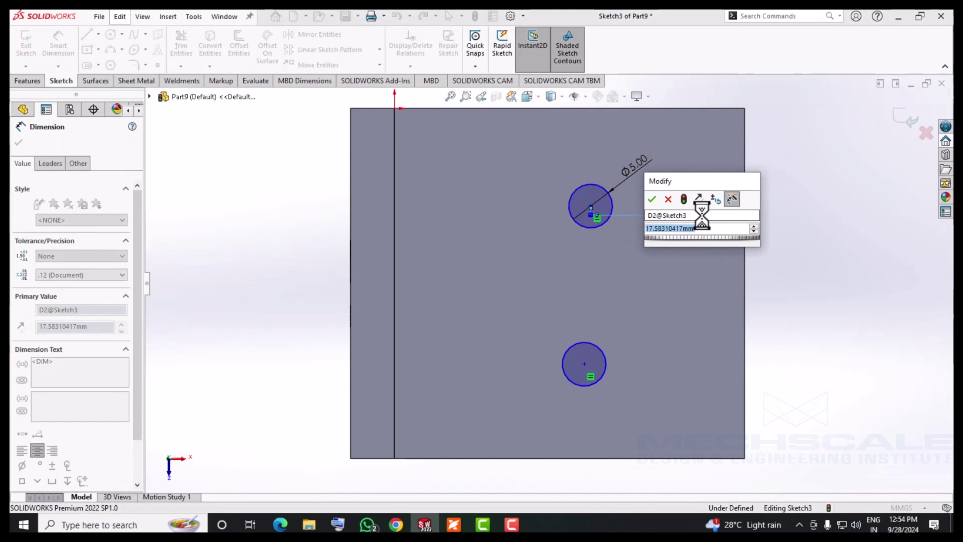
text(15)
key(Return)
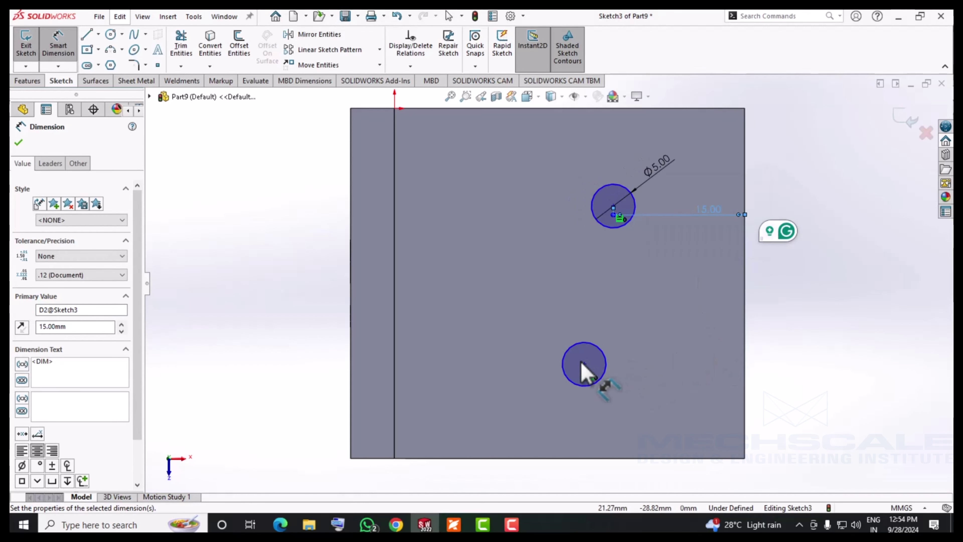
click(585, 363)
click(744, 362)
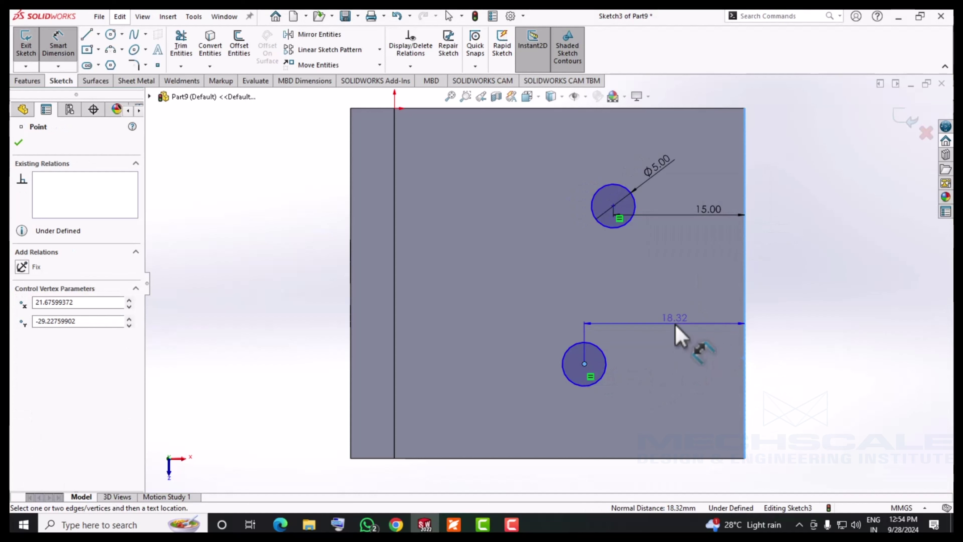
click(584, 364)
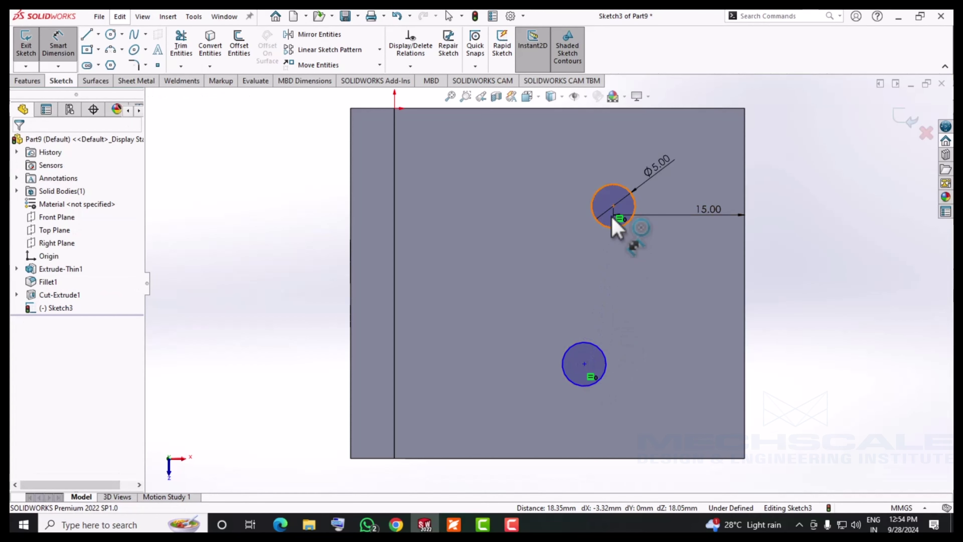
click(613, 206)
click(584, 365)
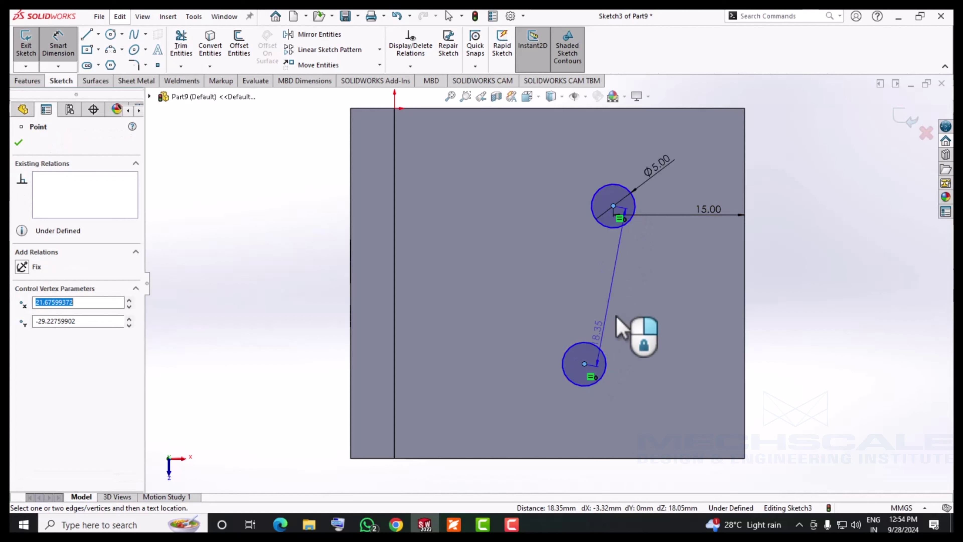
key(Escape)
click(613, 206)
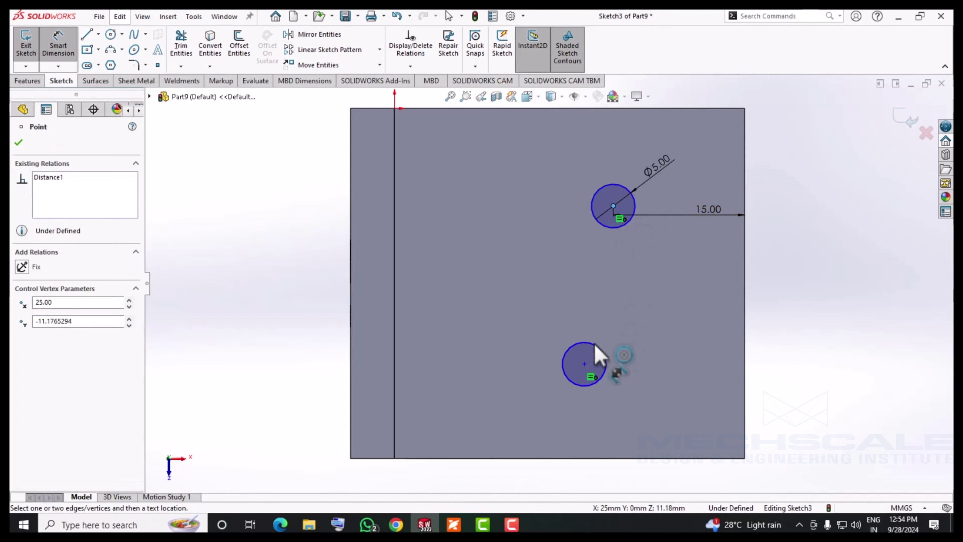
key(Escape)
key(Escape)
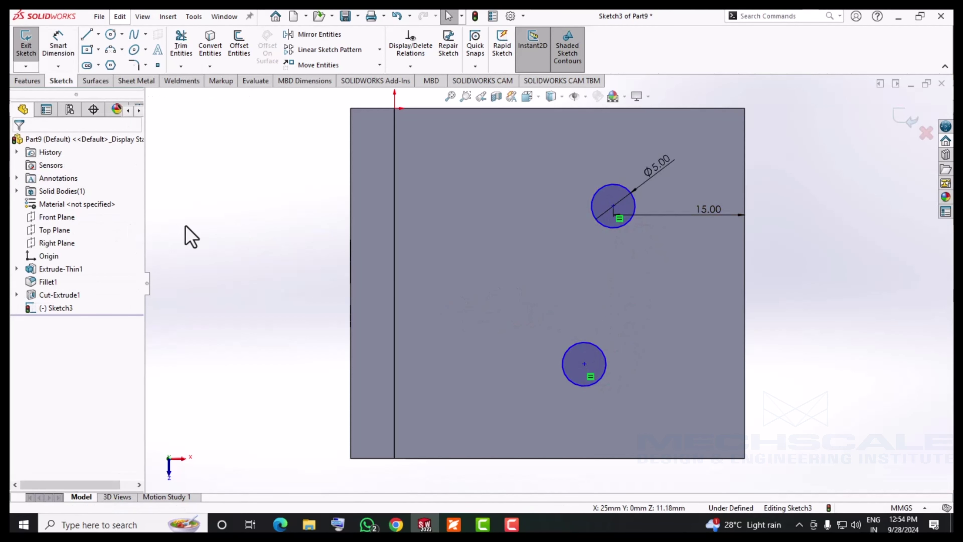
Add a Vertical relation between the two circle centres and check the reference drawing
click(613, 207)
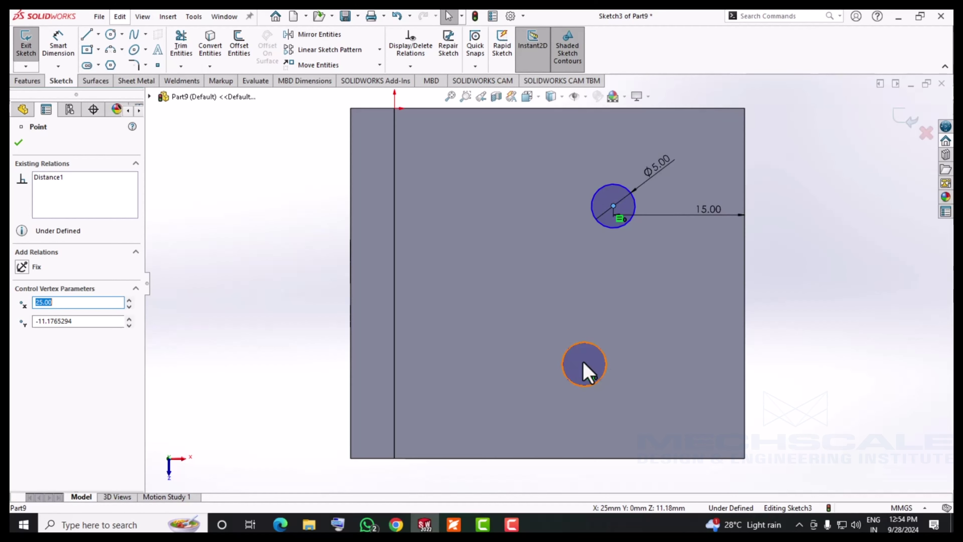
ctrl+click(584, 364)
click(638, 318)
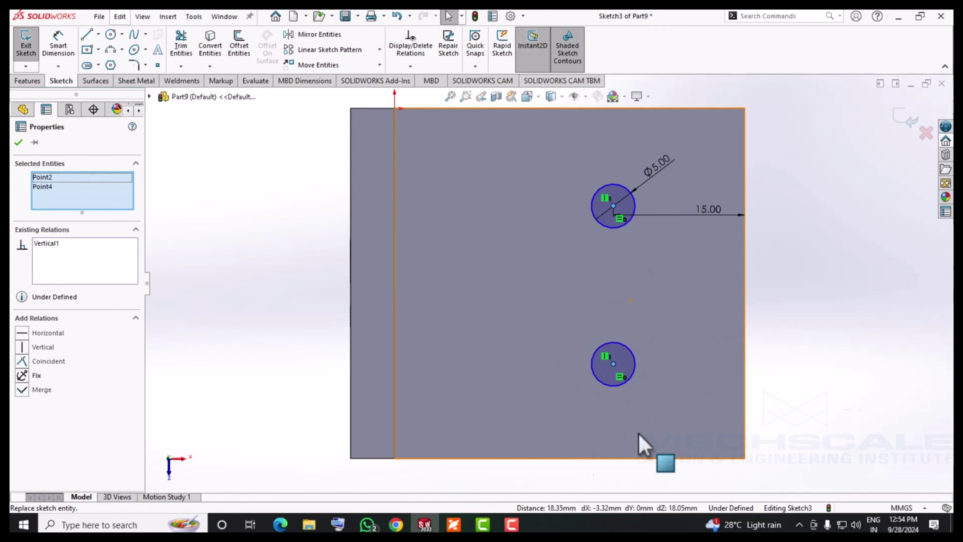
click(836, 314)
click(455, 528)
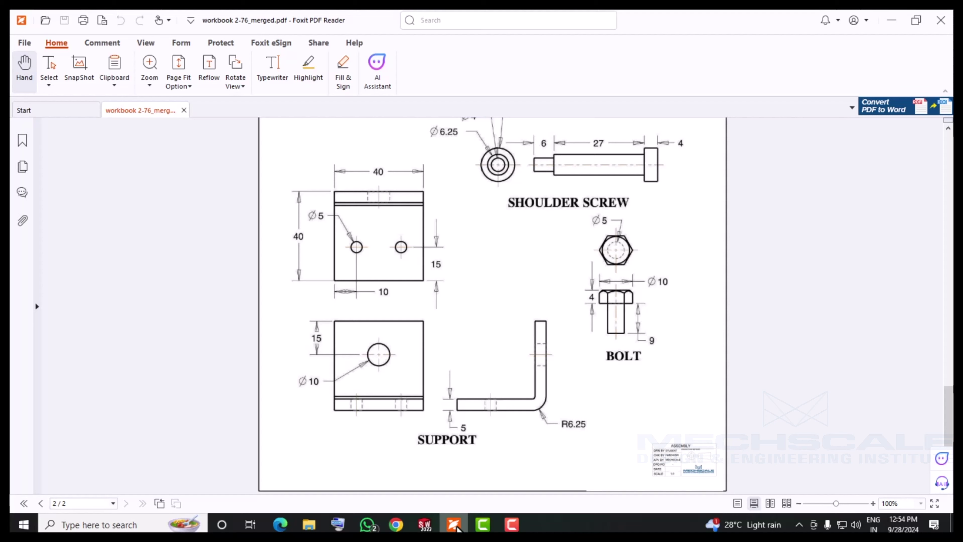
click(456, 528)
scroll(634, 282, up, 3)
scroll(634, 282, down, 3)
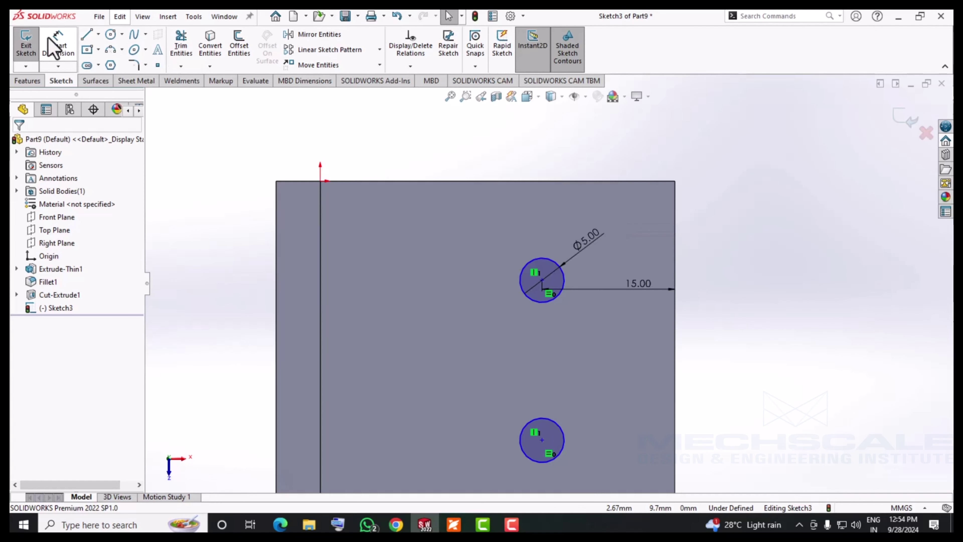
Dimension the upper small circle's centre 10 mm from the top edge
click(53, 47)
click(554, 182)
click(541, 280)
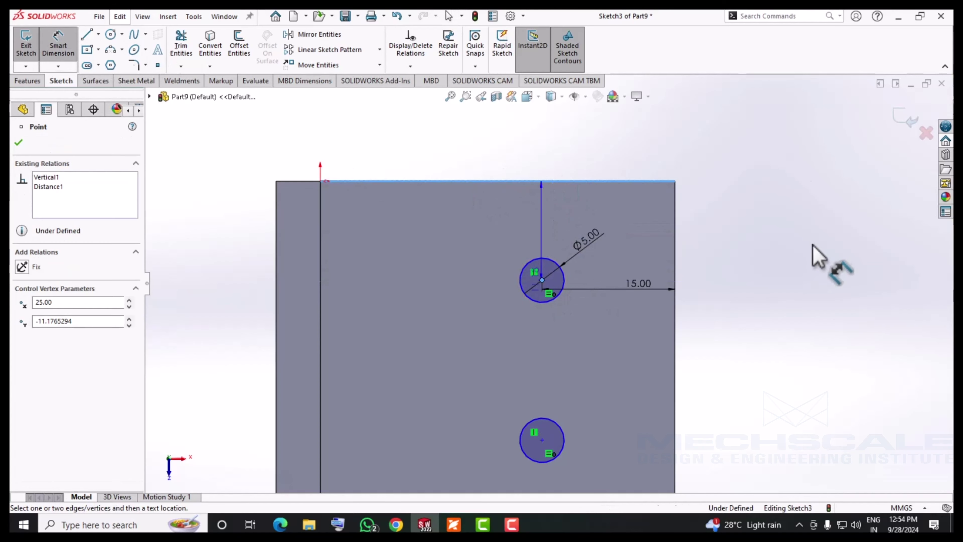
click(802, 224)
text(10)
key(Return)
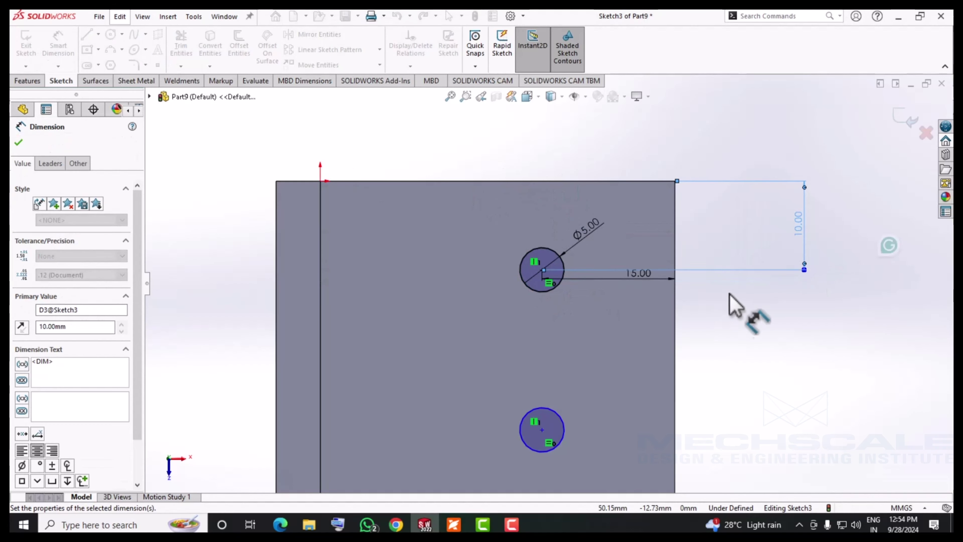
Dimension the lower small circle's centre 10 mm from the bottom edge
scroll(682, 341, up, 2)
scroll(591, 361, down, 1)
click(540, 294)
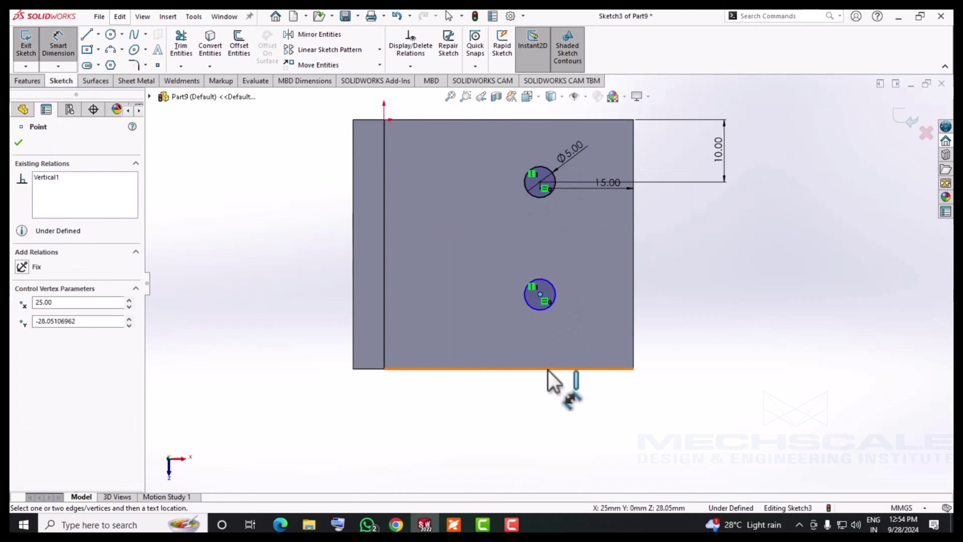
click(548, 368)
click(678, 322)
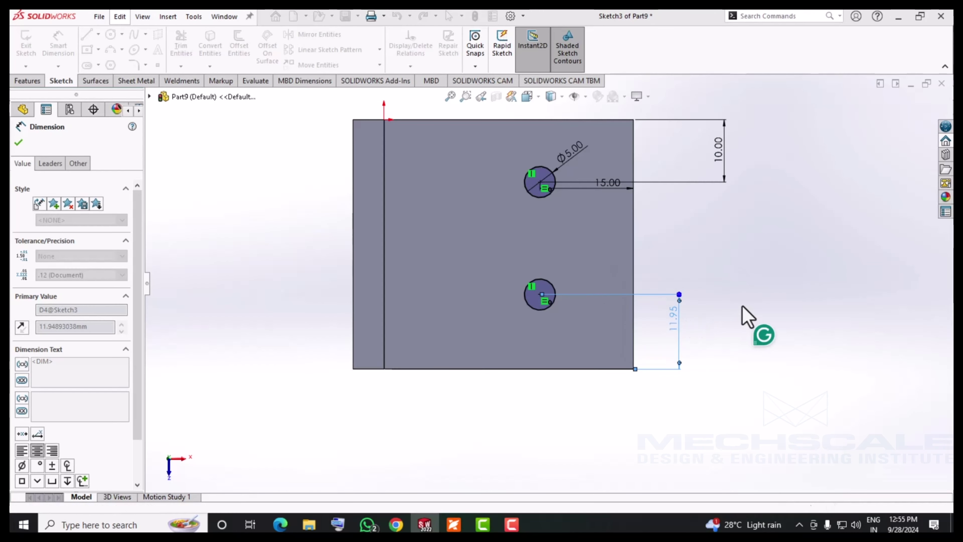
text(10)
key(Return)
click(705, 288)
Cut both 5 mm holes Through All with an Extruded Cut, then view the drawing
click(31, 81)
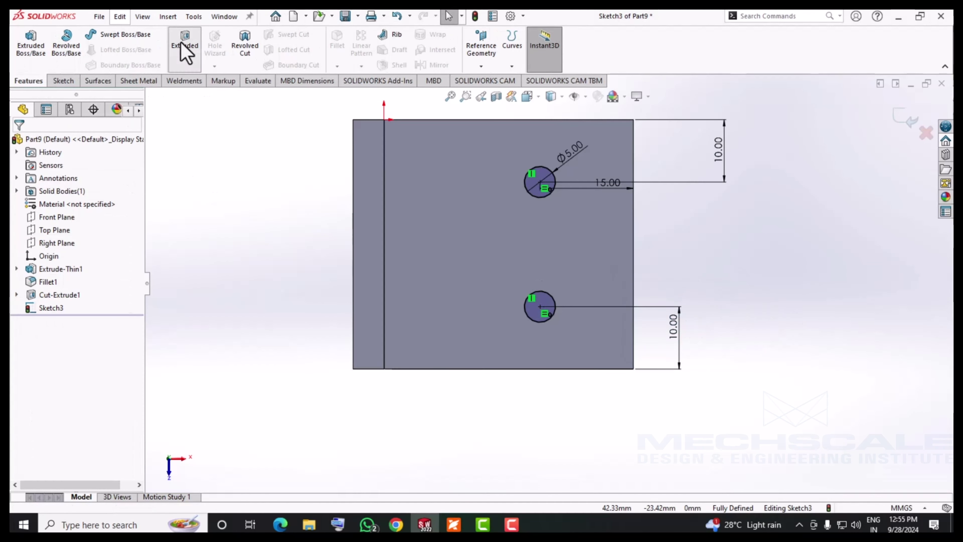
click(185, 53)
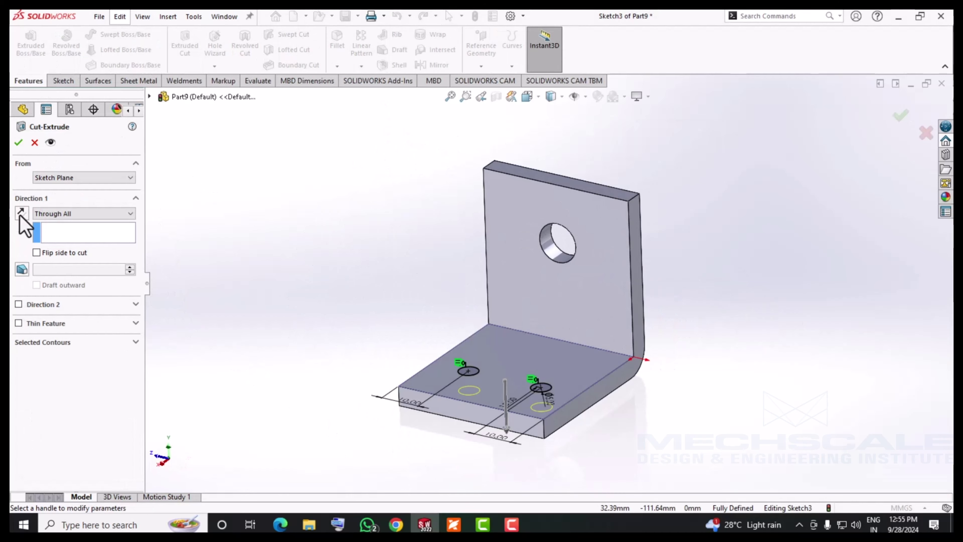
click(18, 142)
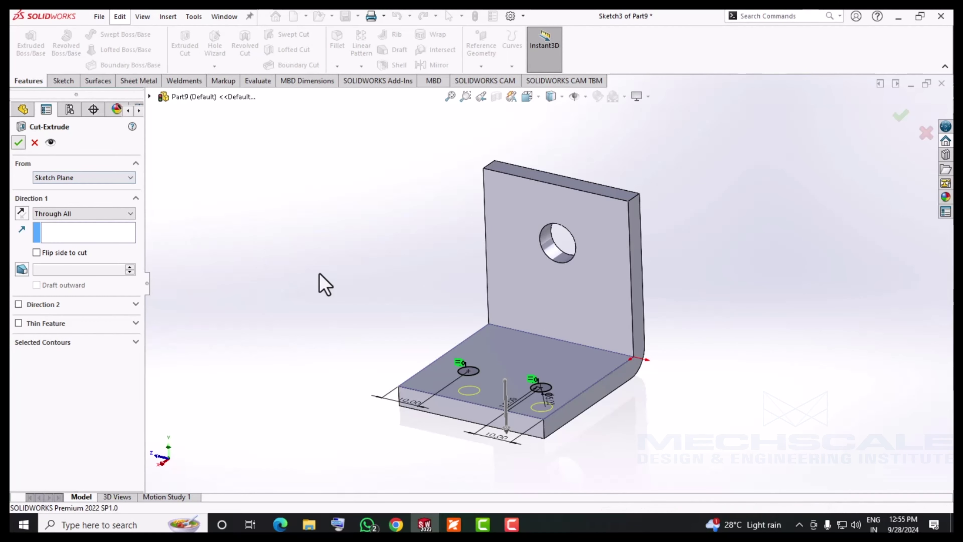
click(455, 524)
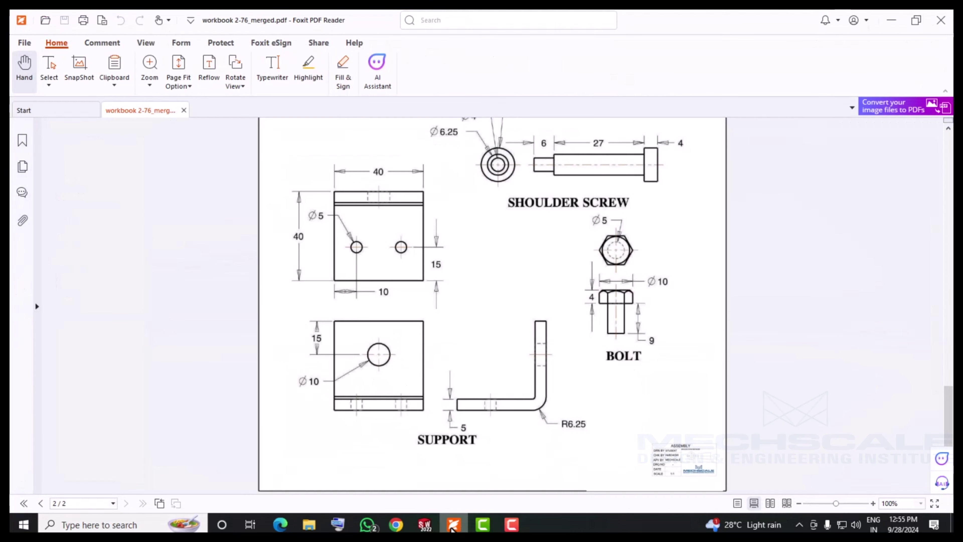
Reopen Sketch3 under Cut-Extrude2 to check hole dimensions, then return to the Foxit drawing
click(453, 526)
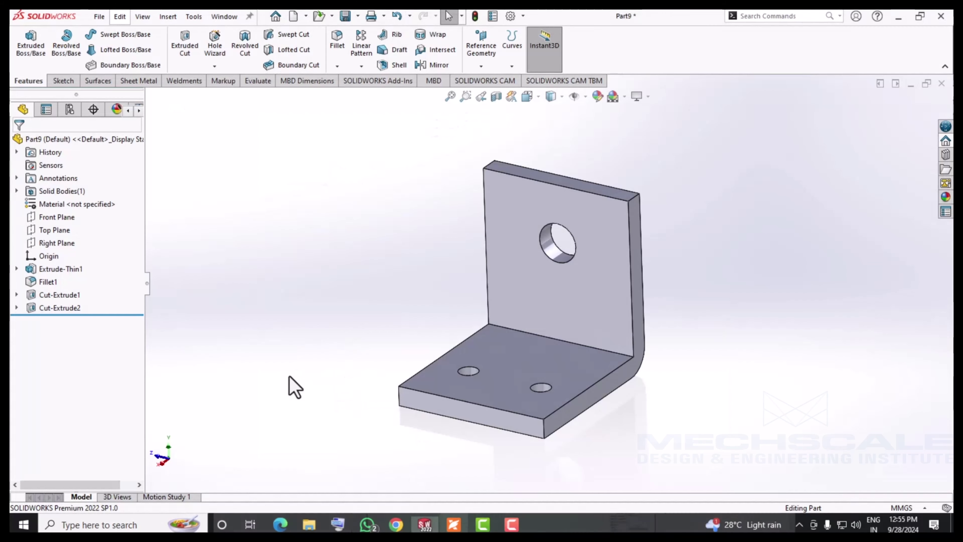
click(17, 308)
right_click(57, 321)
click(71, 283)
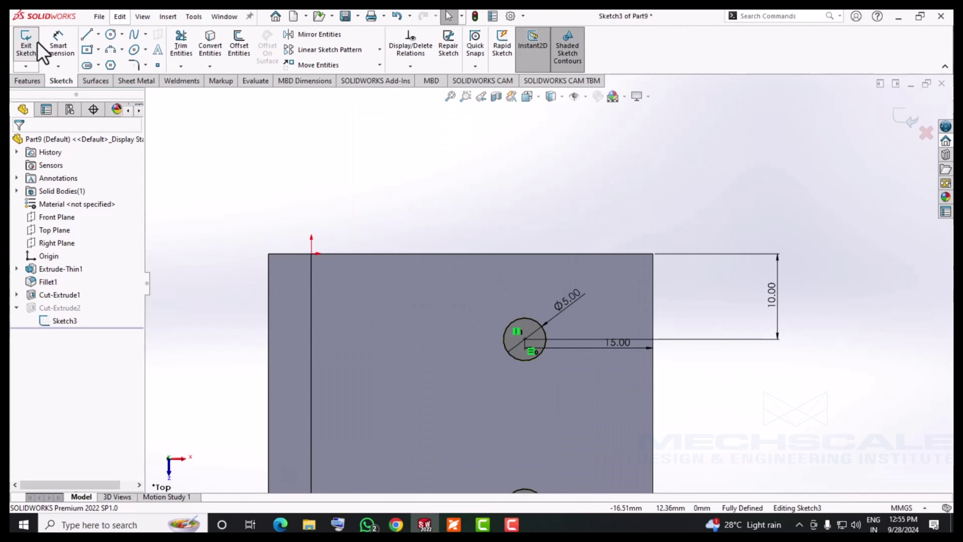
click(57, 45)
scroll(432, 332, up, 3)
key(Escape)
scroll(580, 370, down, 2)
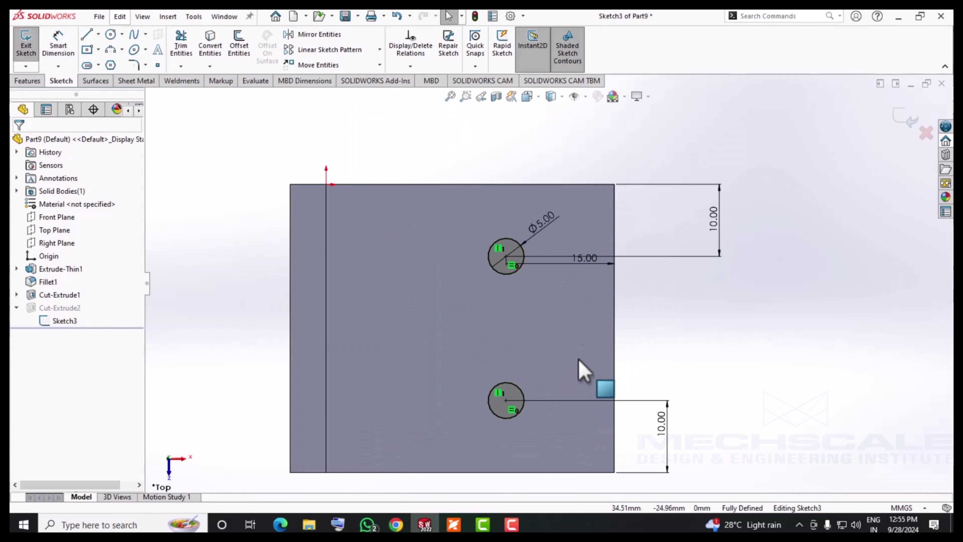
click(454, 525)
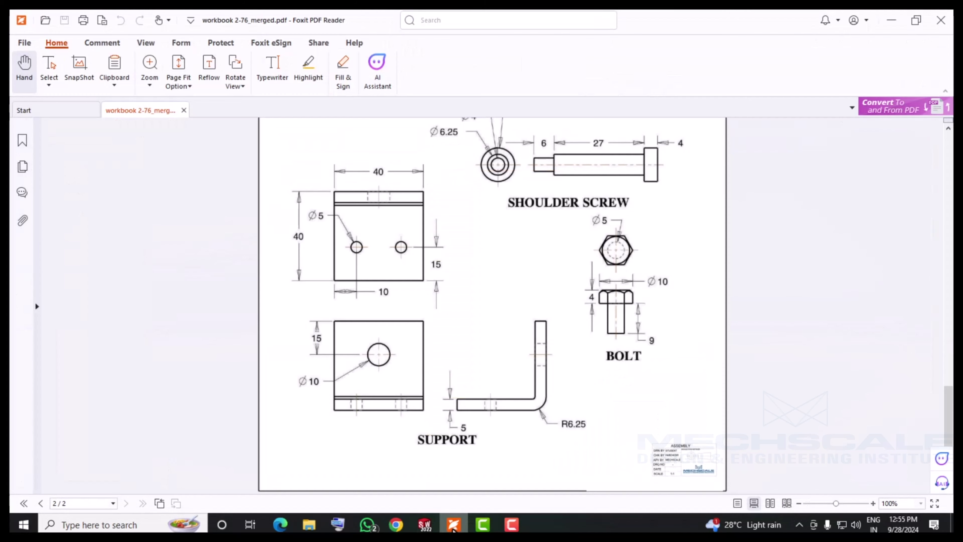
Review the workbook drawings, then minimise Foxit and orbit the part to its inner bend
scroll(456, 466, up, 2)
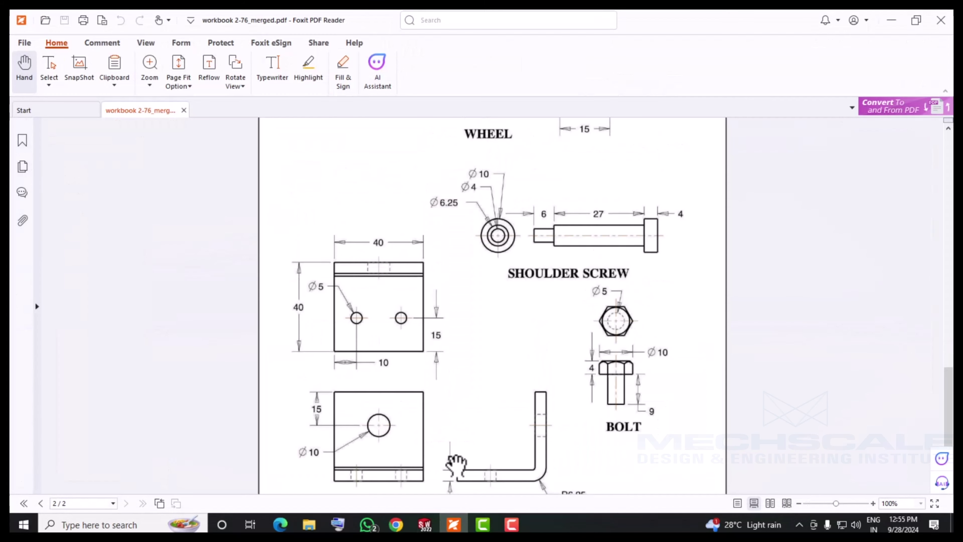
scroll(453, 464, up, 3)
scroll(456, 463, up, 5)
scroll(456, 463, up, 5)
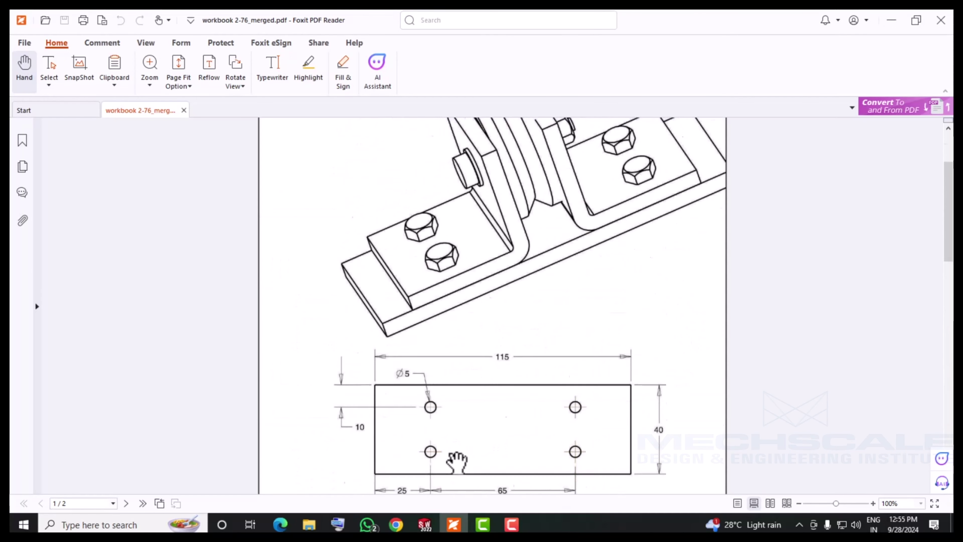
scroll(456, 461, up, 2)
scroll(456, 461, down, 3)
scroll(456, 461, down, 8)
scroll(456, 461, down, 5)
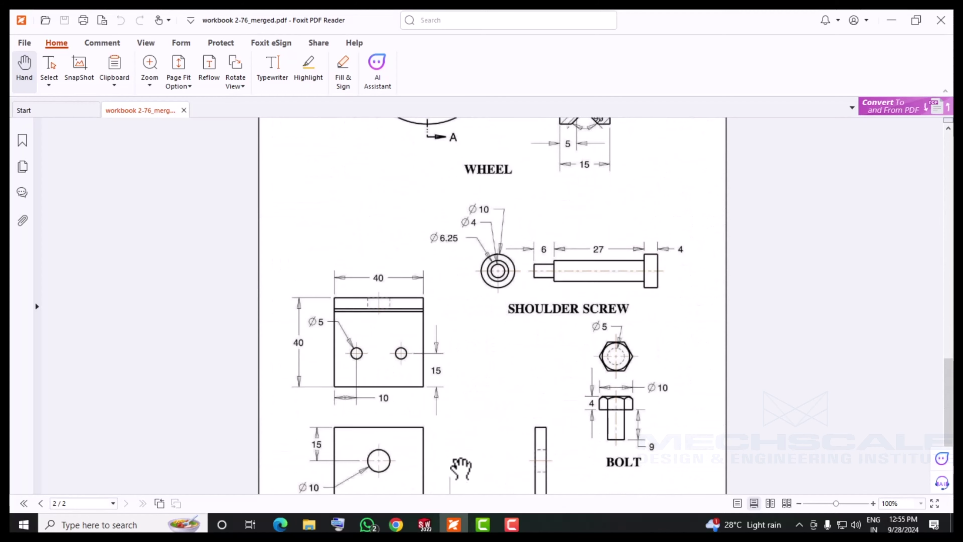
scroll(458, 469, down, 3)
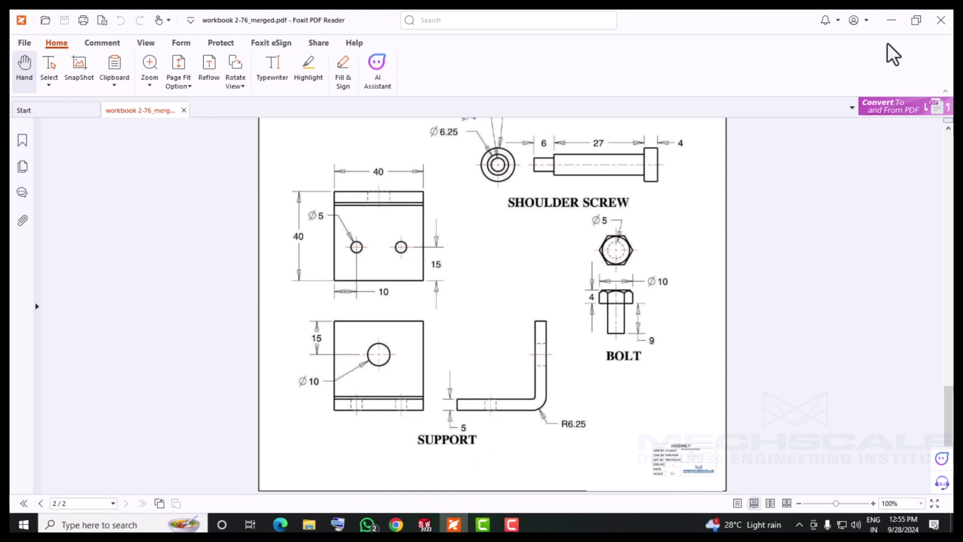
click(891, 22)
mouse_move(419, 396)
middle_down()
mouse_move(334, 280)
mouse_move(393, 301)
mouse_move(398, 289)
middle_up()
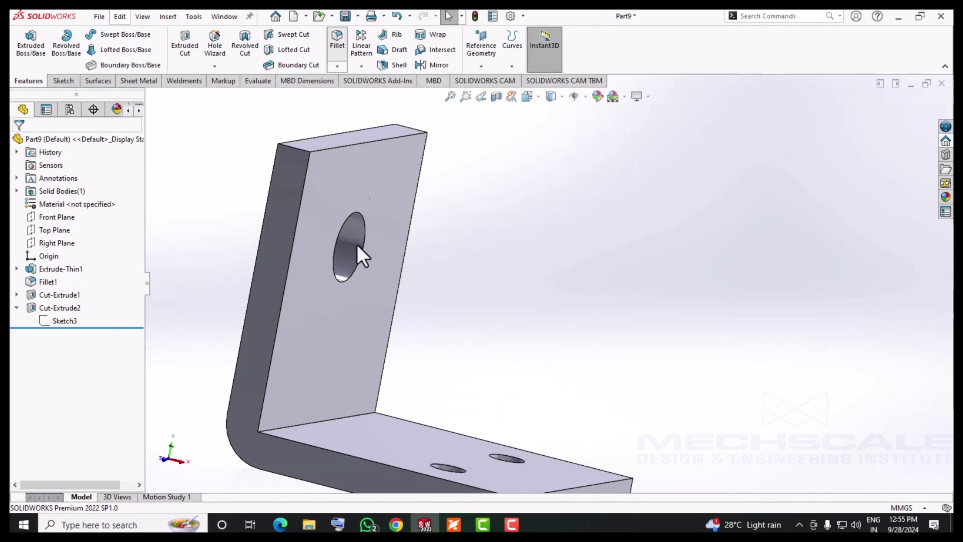
Fillet the inner bend edge with a 3.25 mm radius
click(326, 421)
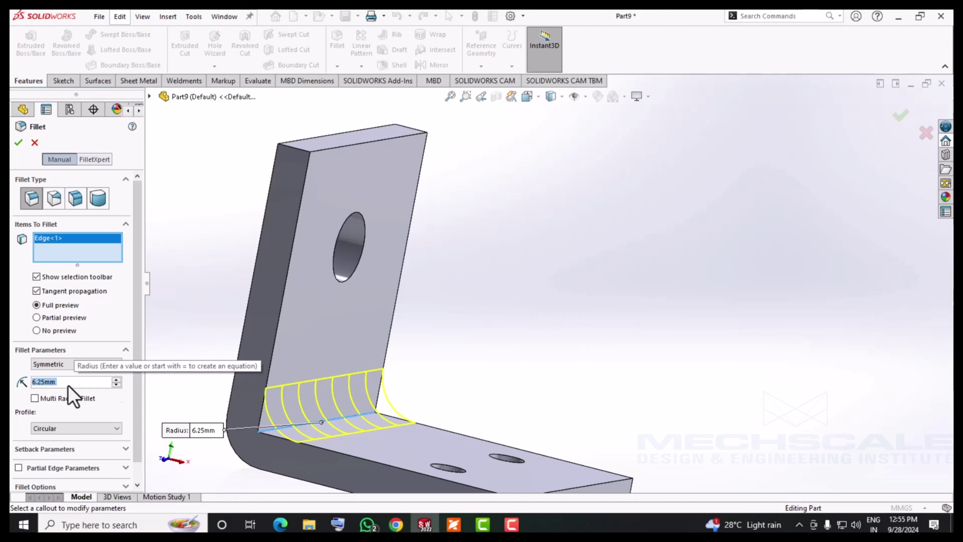
text(3.)
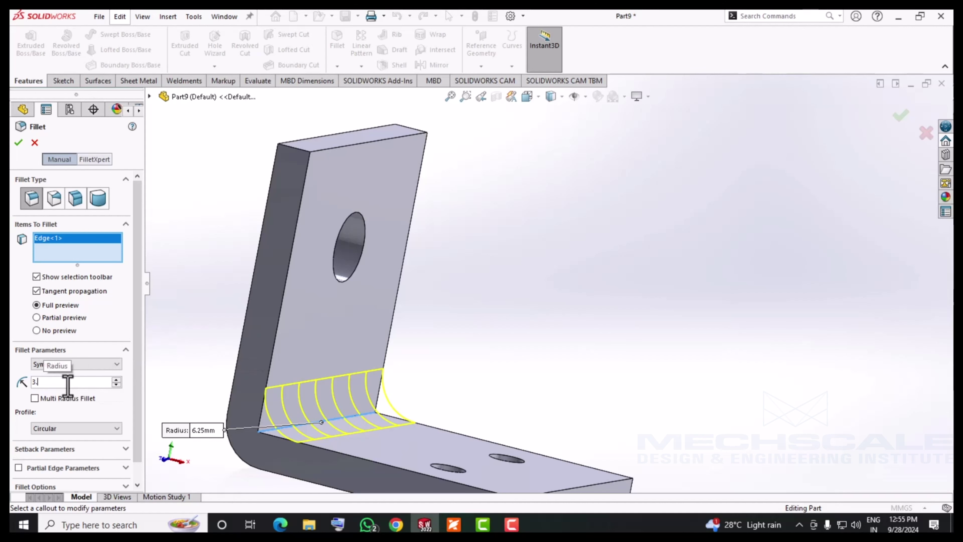
text(5225)
key(Return)
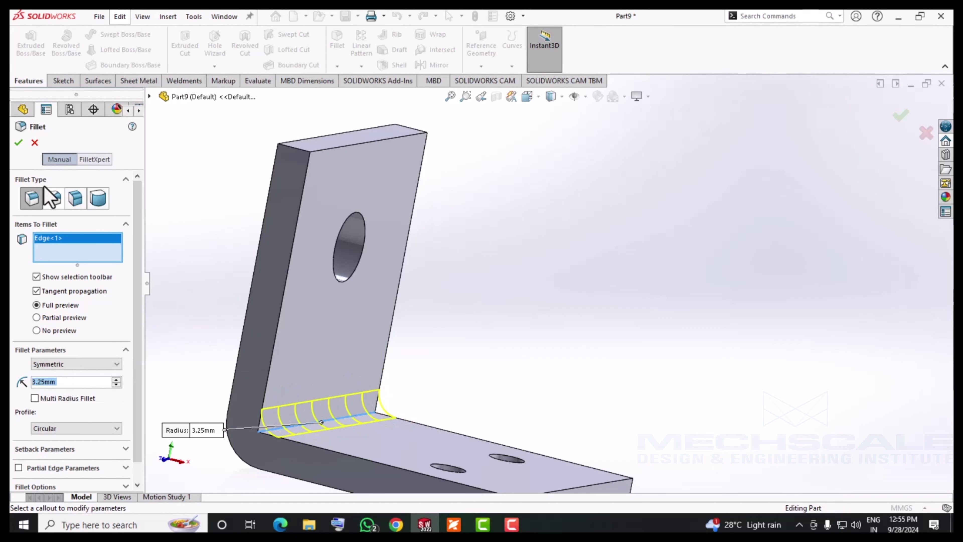
click(18, 143)
mouse_move(457, 249)
middle_down()
mouse_move(391, 368)
mouse_move(421, 279)
middle_up()
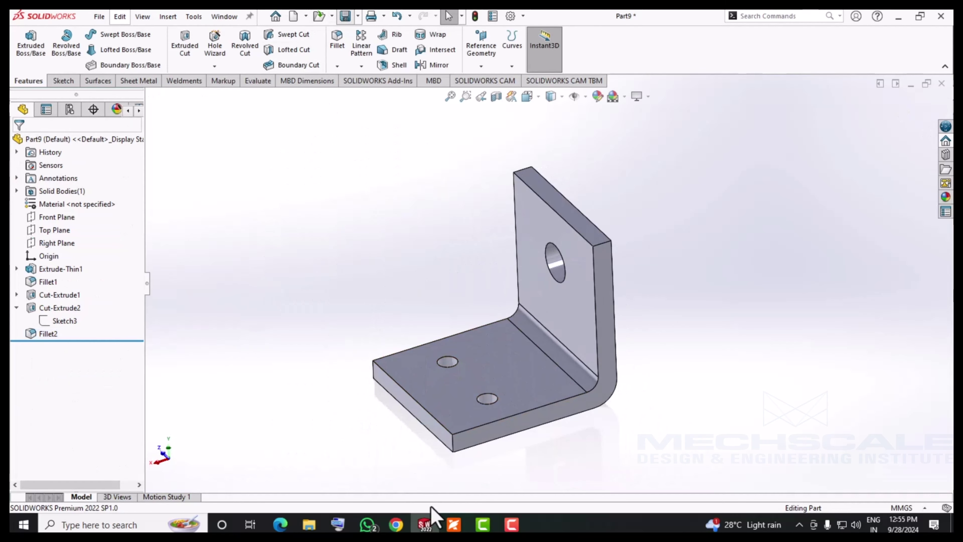
Save the part as 'support' and bring the PDF drawing back to the front
key(ctrl+s)
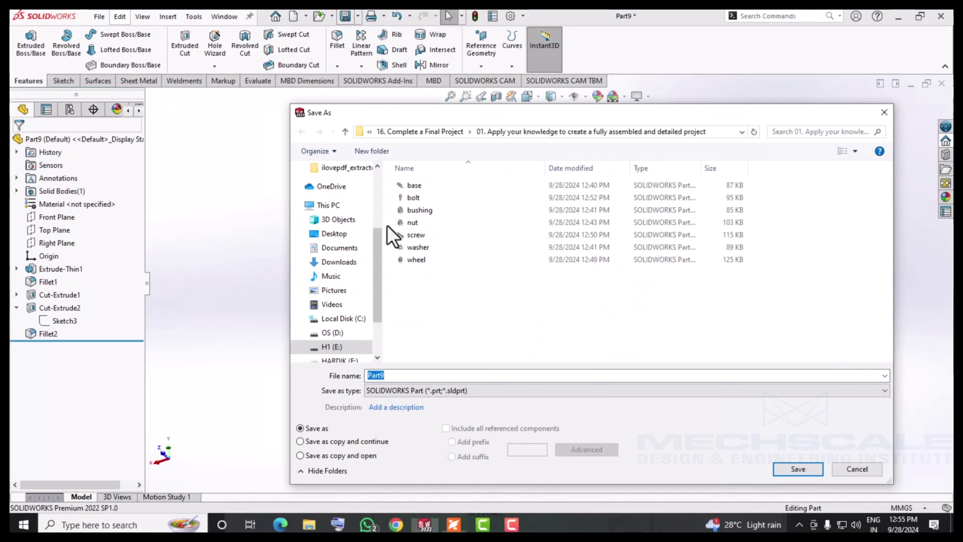
text(support)
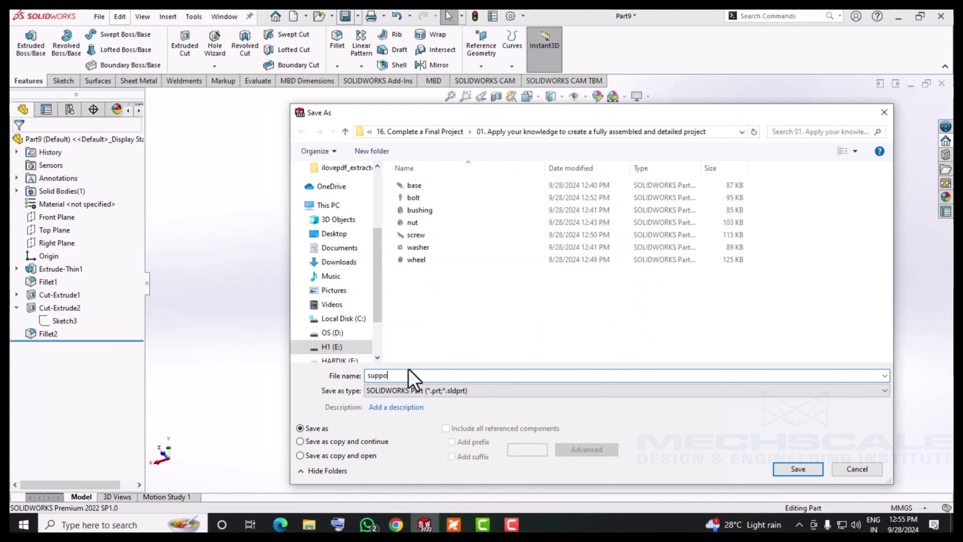
click(806, 470)
click(453, 524)
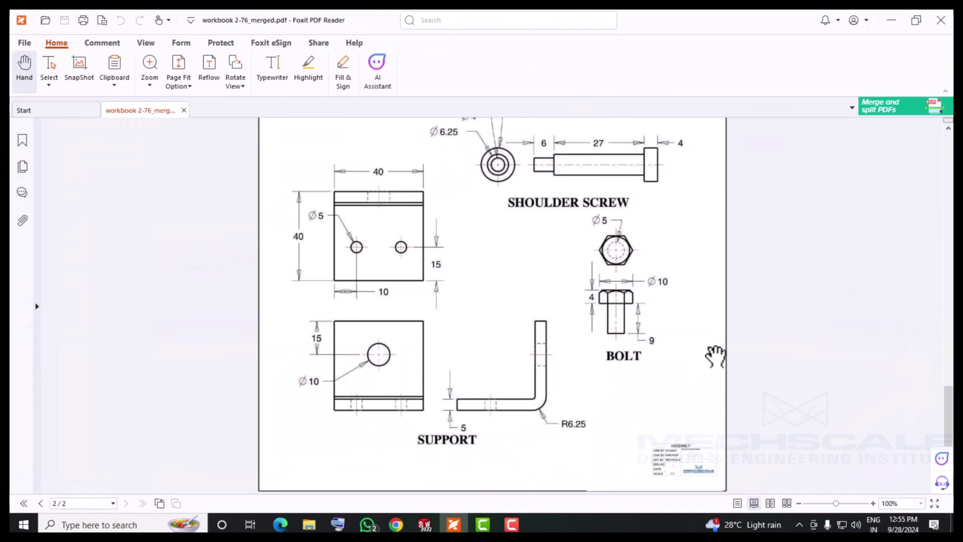
Scroll through the wheel, base and bushing drawings, ending on the base drawing on page 1
scroll(712, 356, up, 2)
scroll(713, 356, up, 5)
scroll(713, 356, up, 5)
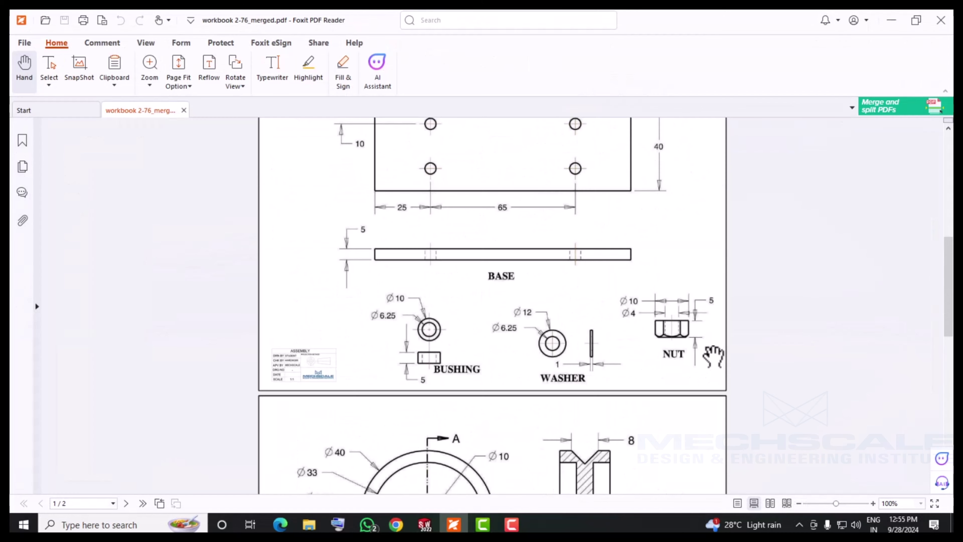
scroll(713, 356, up, 5)
scroll(713, 356, up, 5)
scroll(712, 357, down, 10)
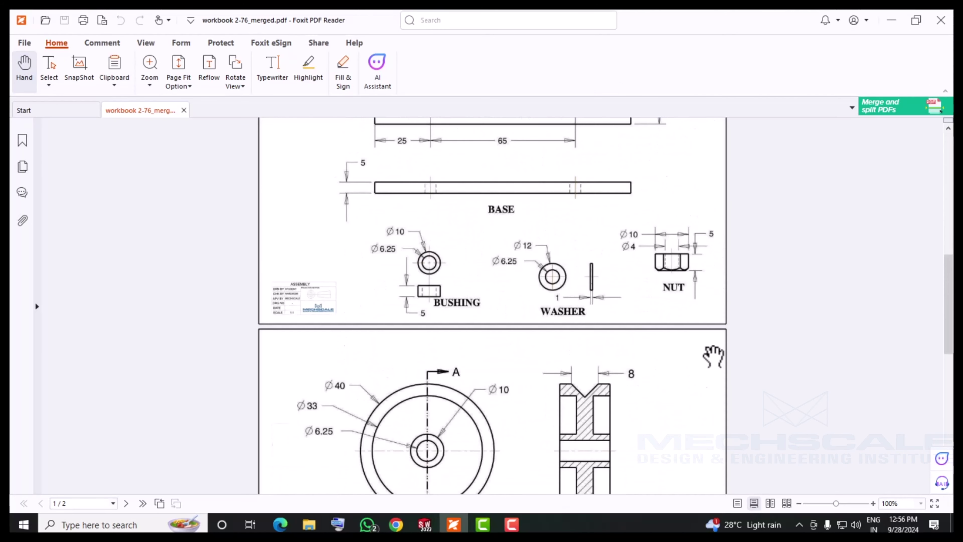
scroll(713, 357, down, 3)
scroll(713, 356, down, 3)
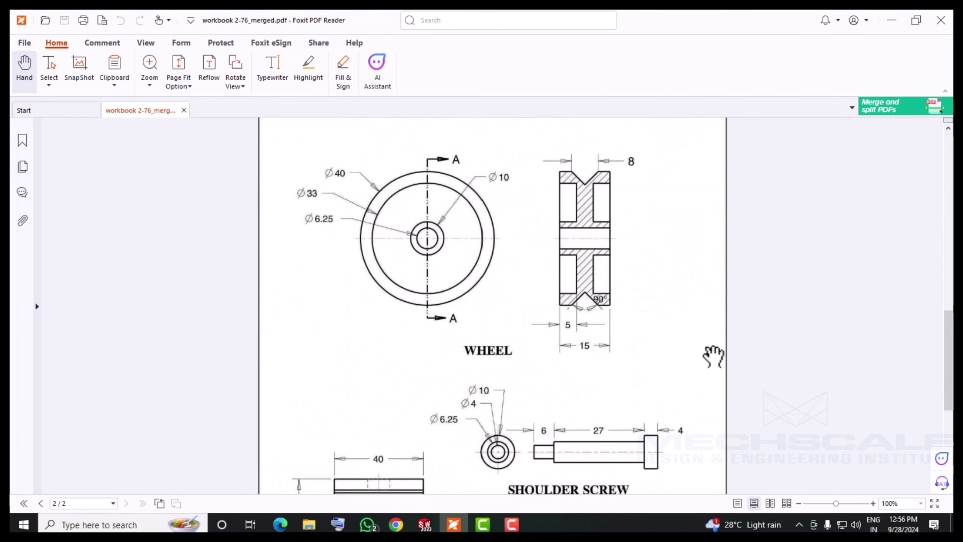
scroll(713, 356, up, 6)
scroll(713, 357, up, 3)
scroll(713, 356, up, 1)
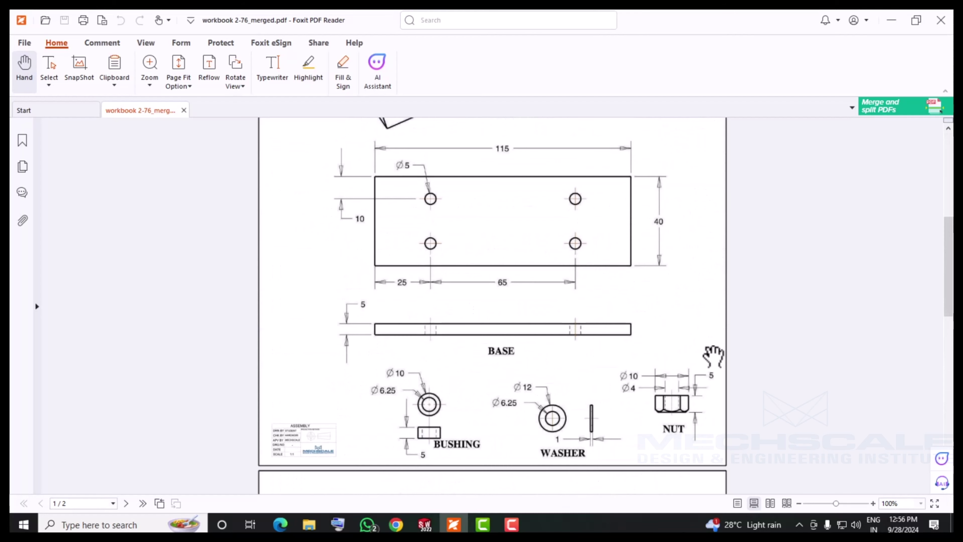